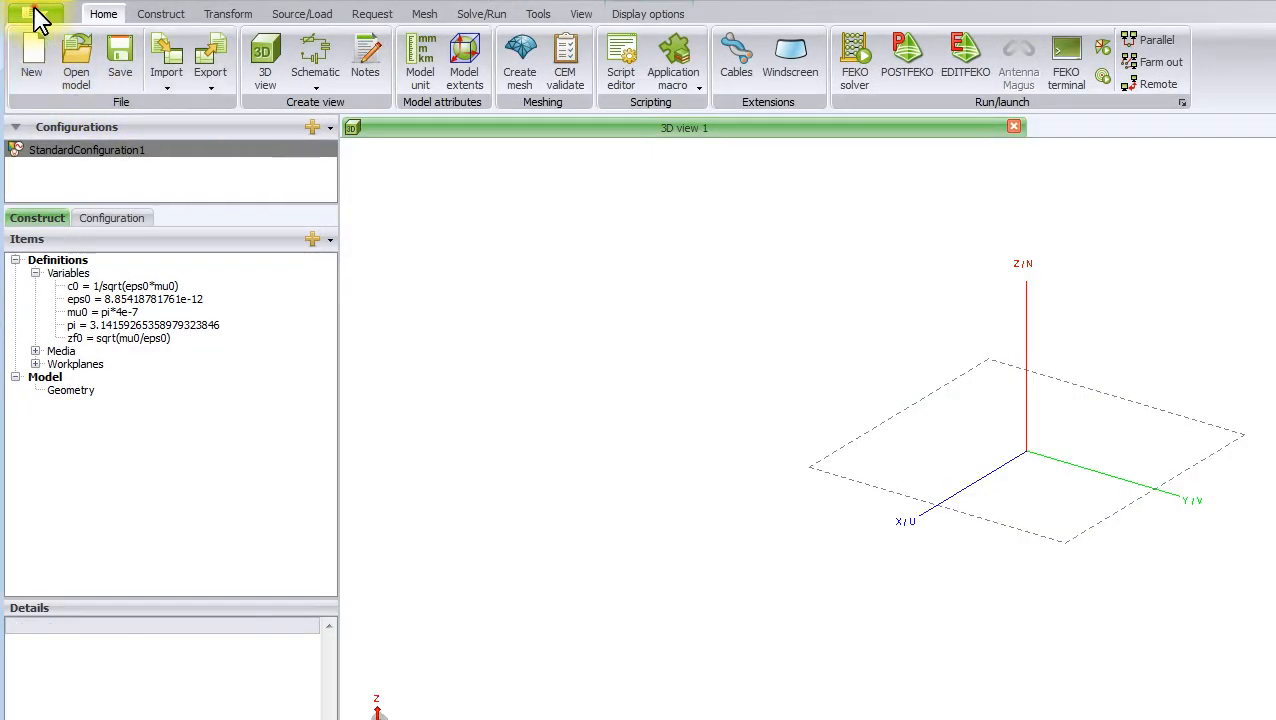
Save the project as Altair_HyperWorks_Feko_Demo.cfx in the Feko_Demo folder, replacing the existing file.
click(38, 20)
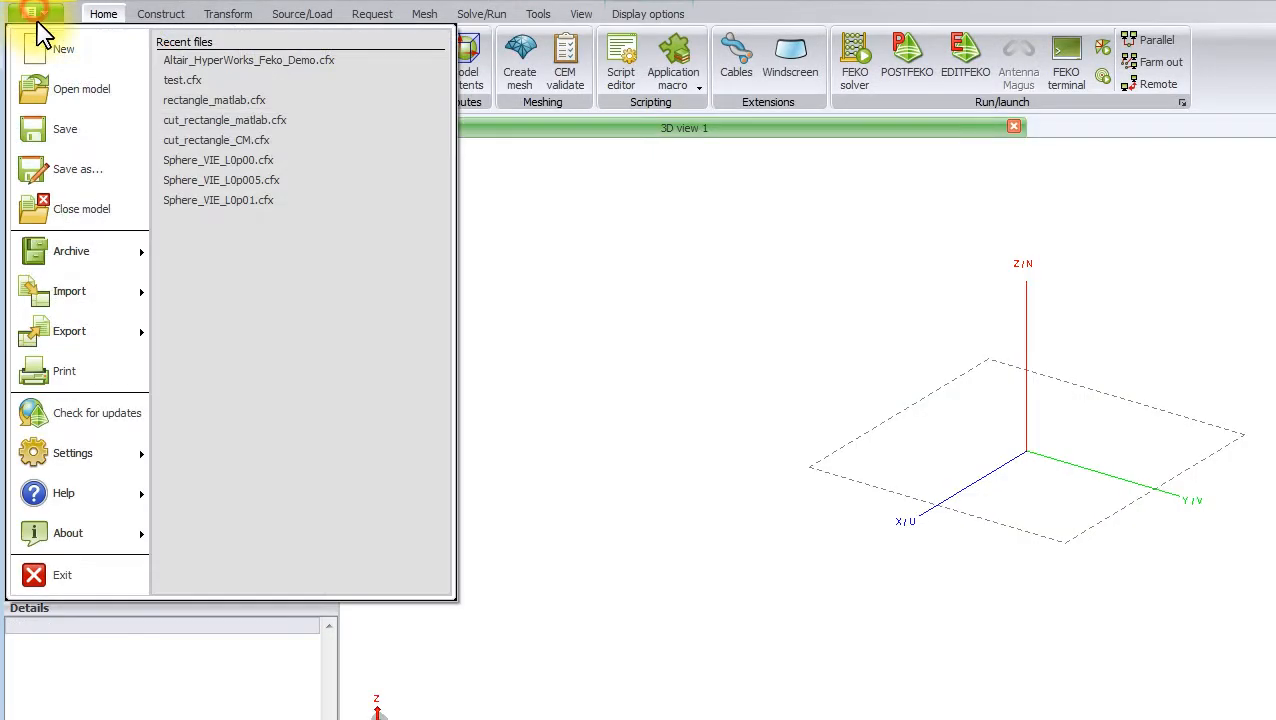
click(68, 150)
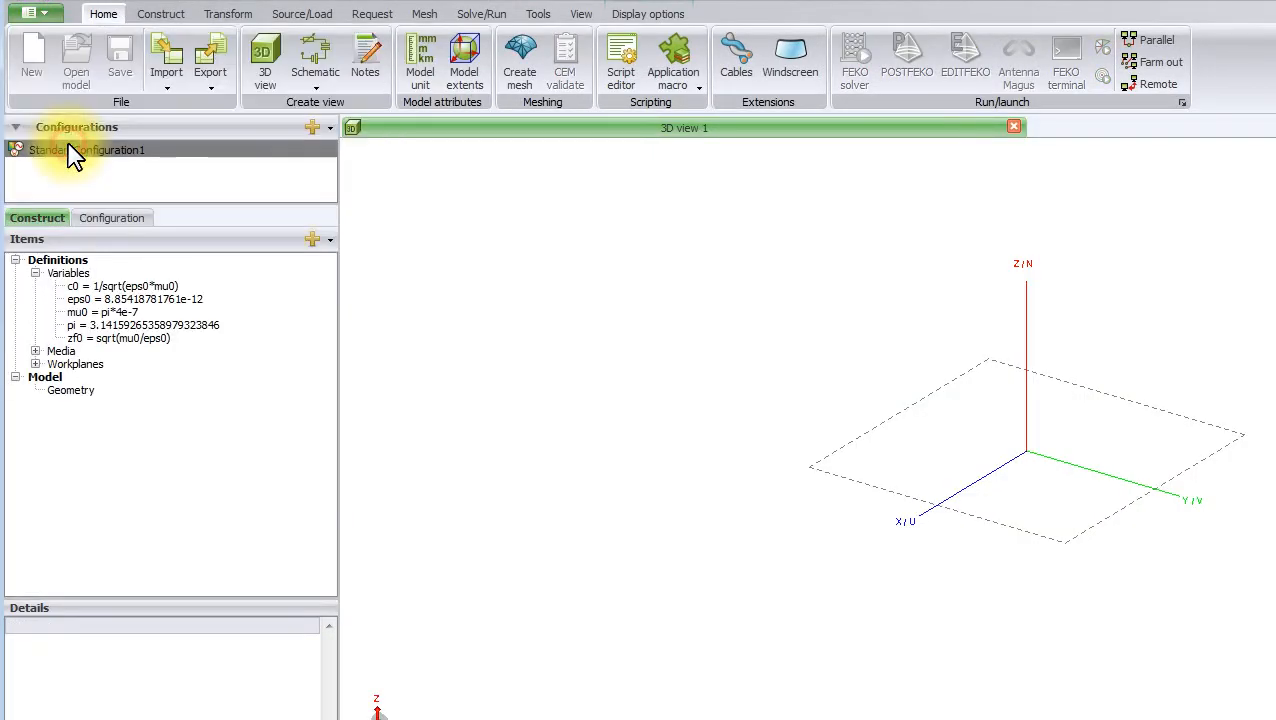
click(282, 120)
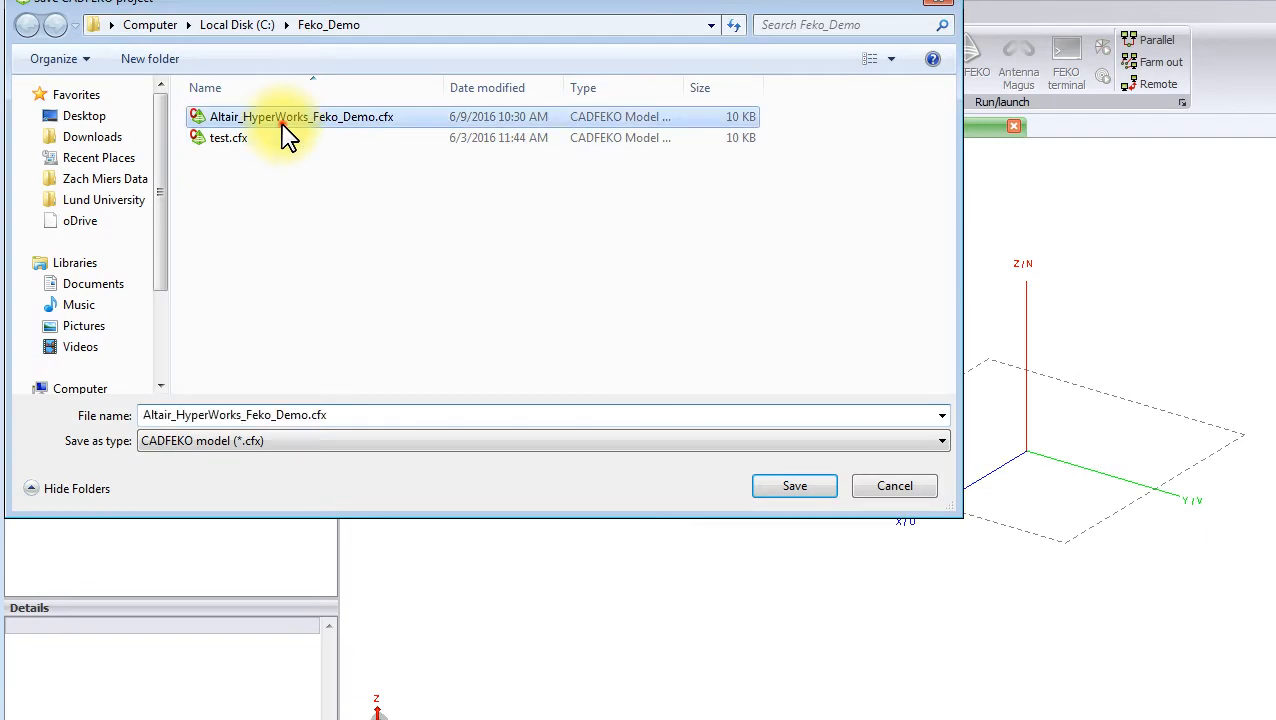
click(795, 486)
click(685, 383)
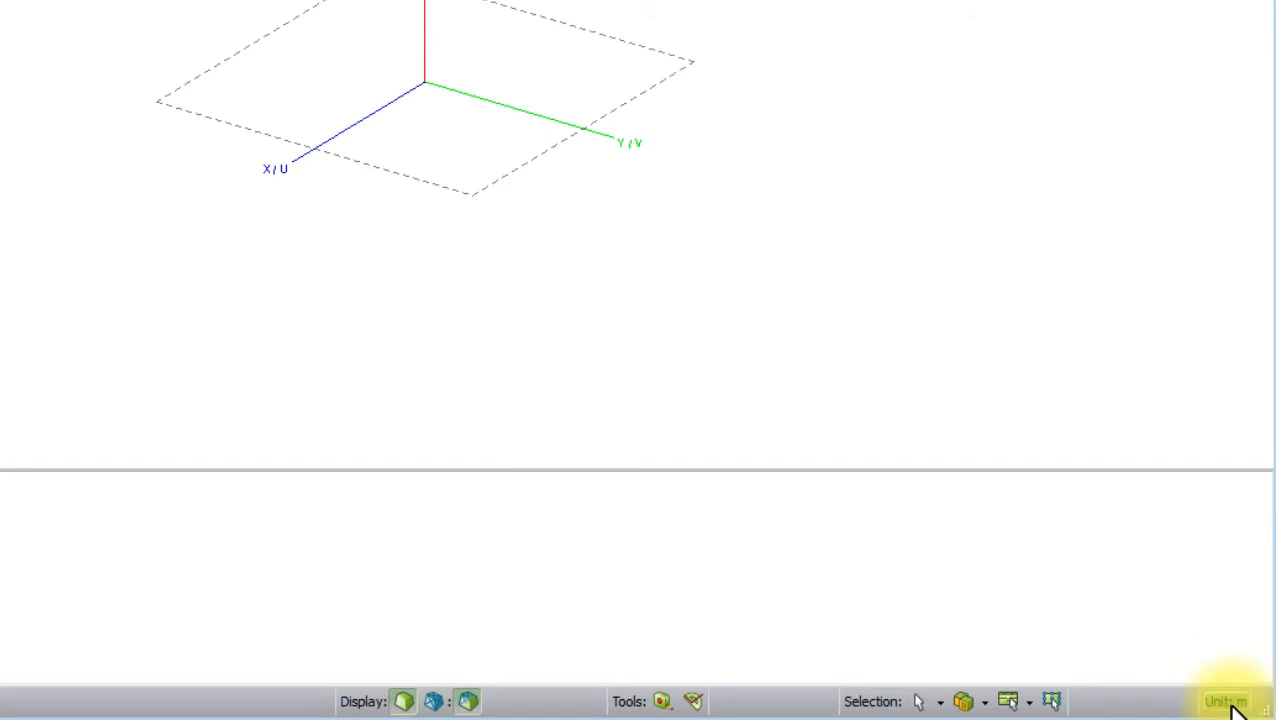
Set the model unit to metres (m).
click(1232, 702)
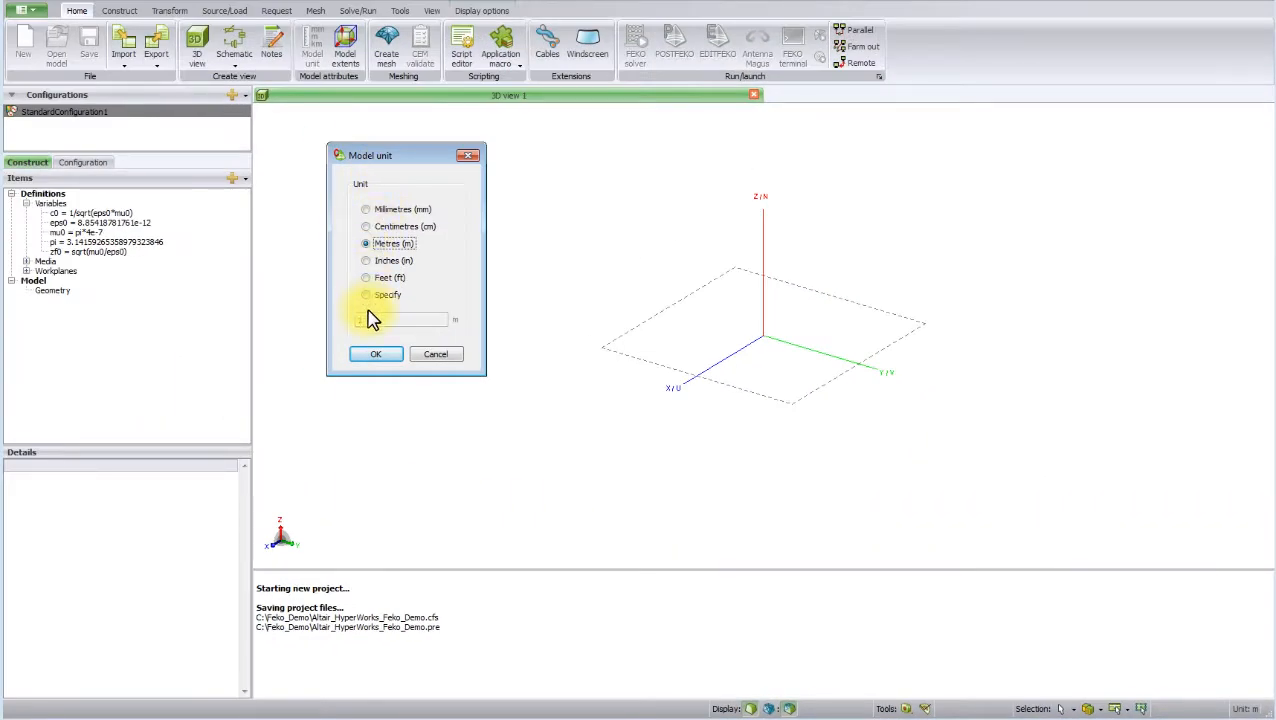
click(375, 355)
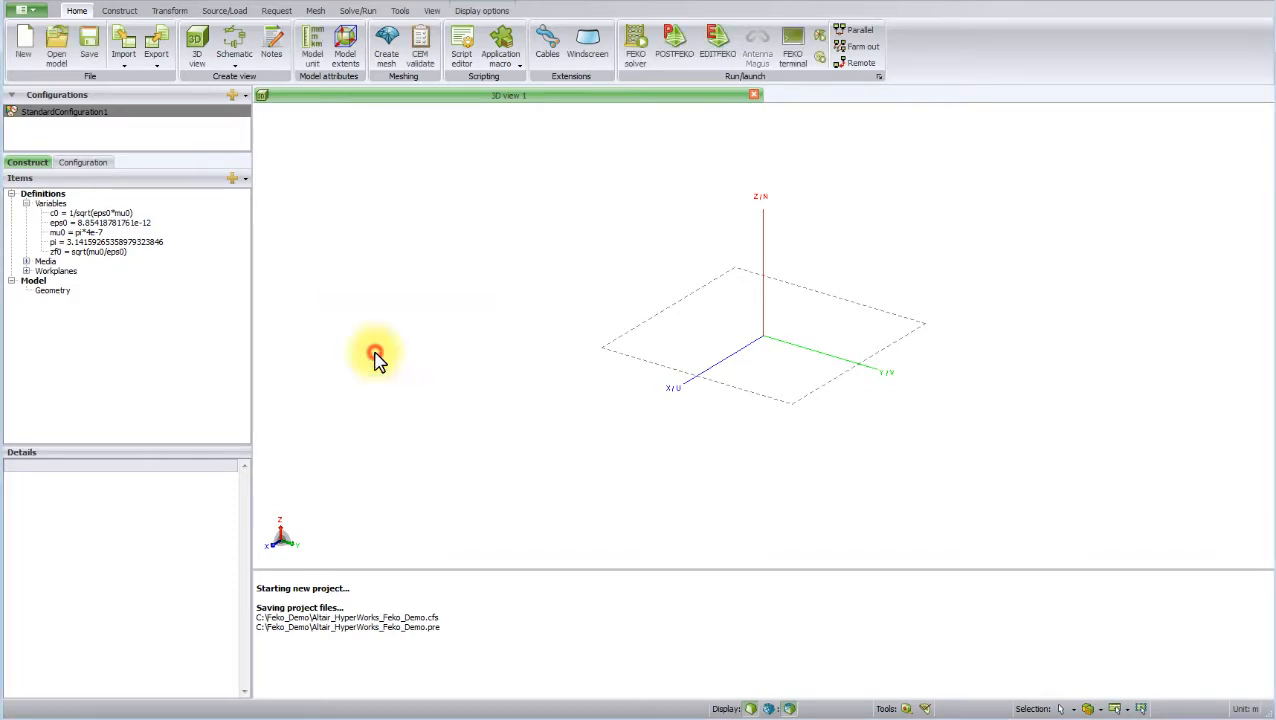
Add a variable named Length with the expression 136/1000.
right_click(58, 204)
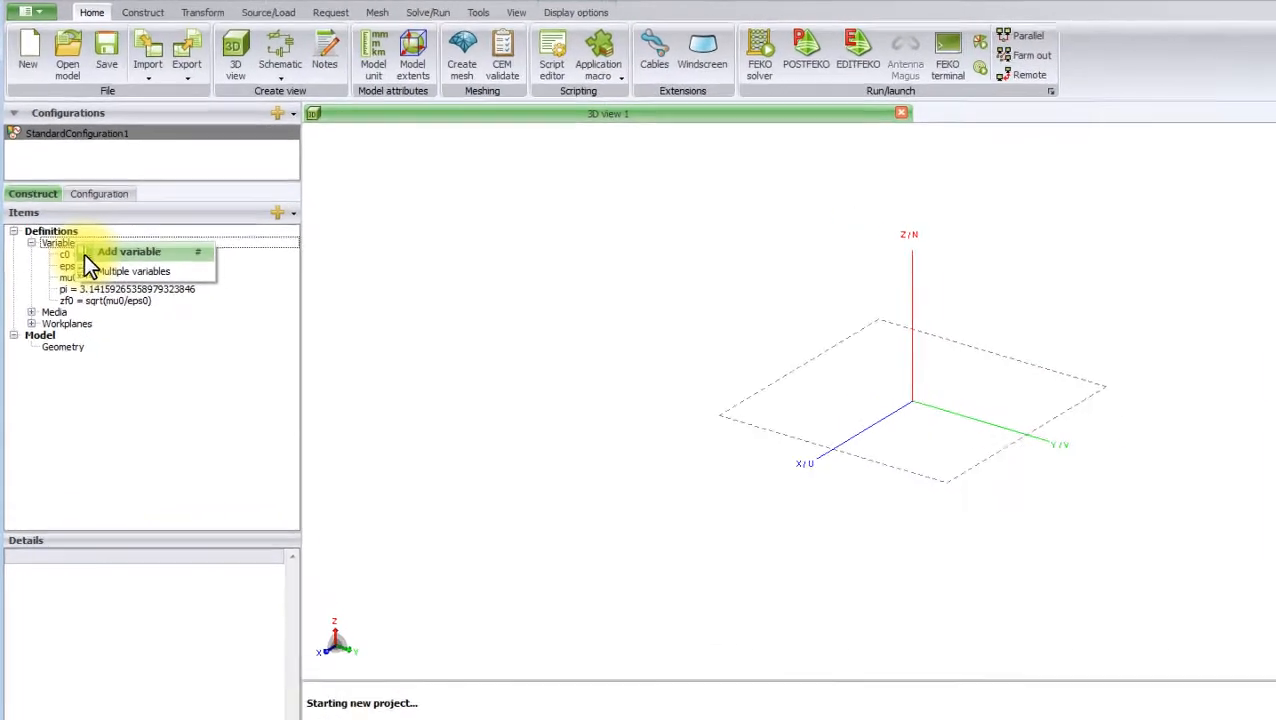
click(70, 215)
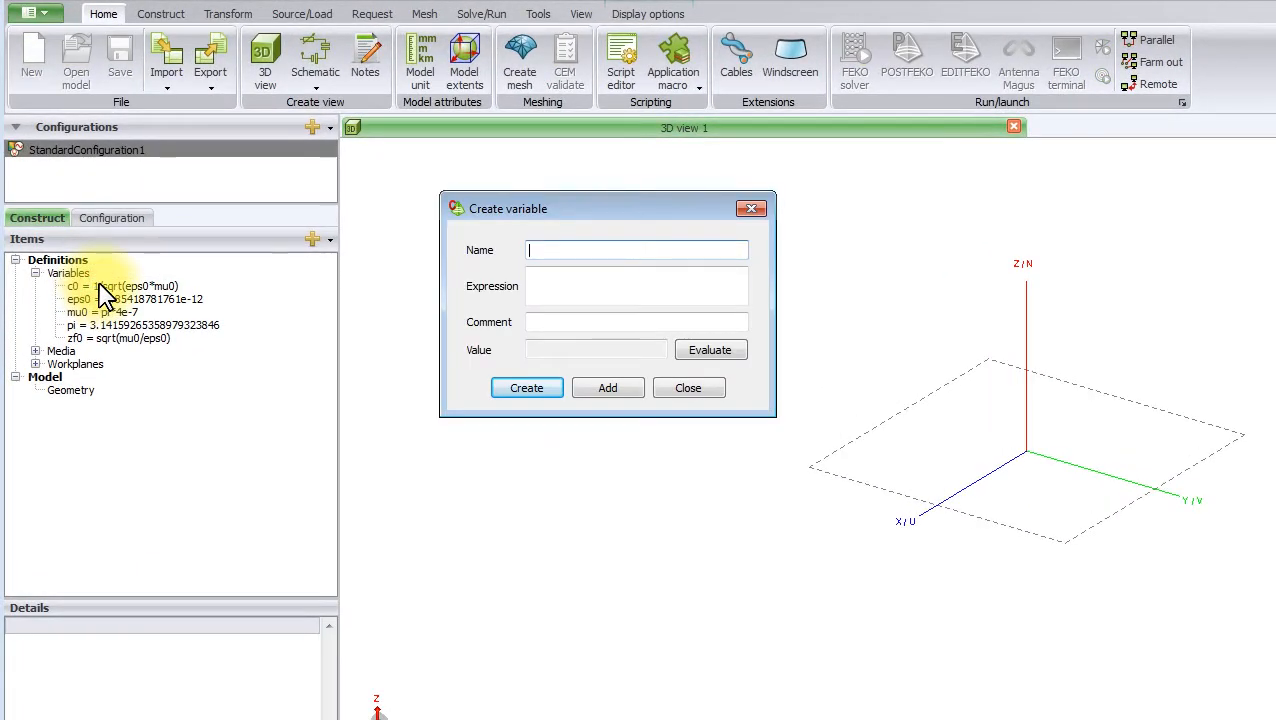
key(Tab)
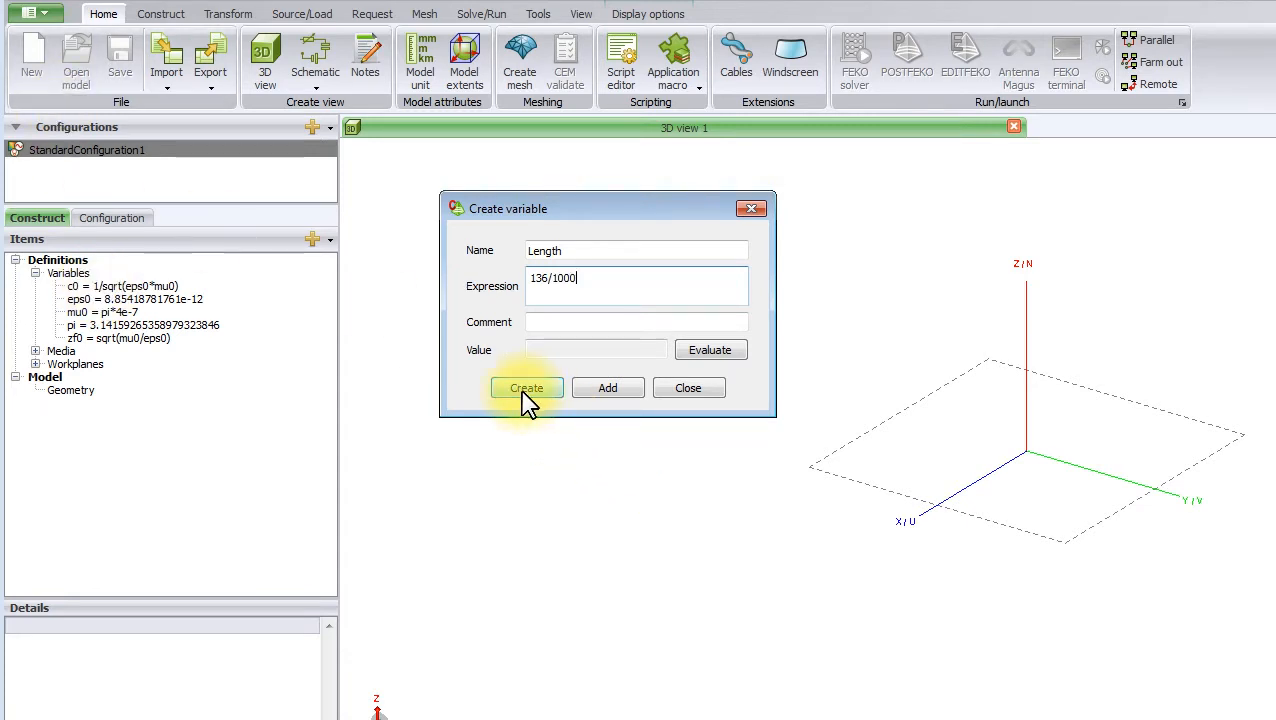
click(606, 391)
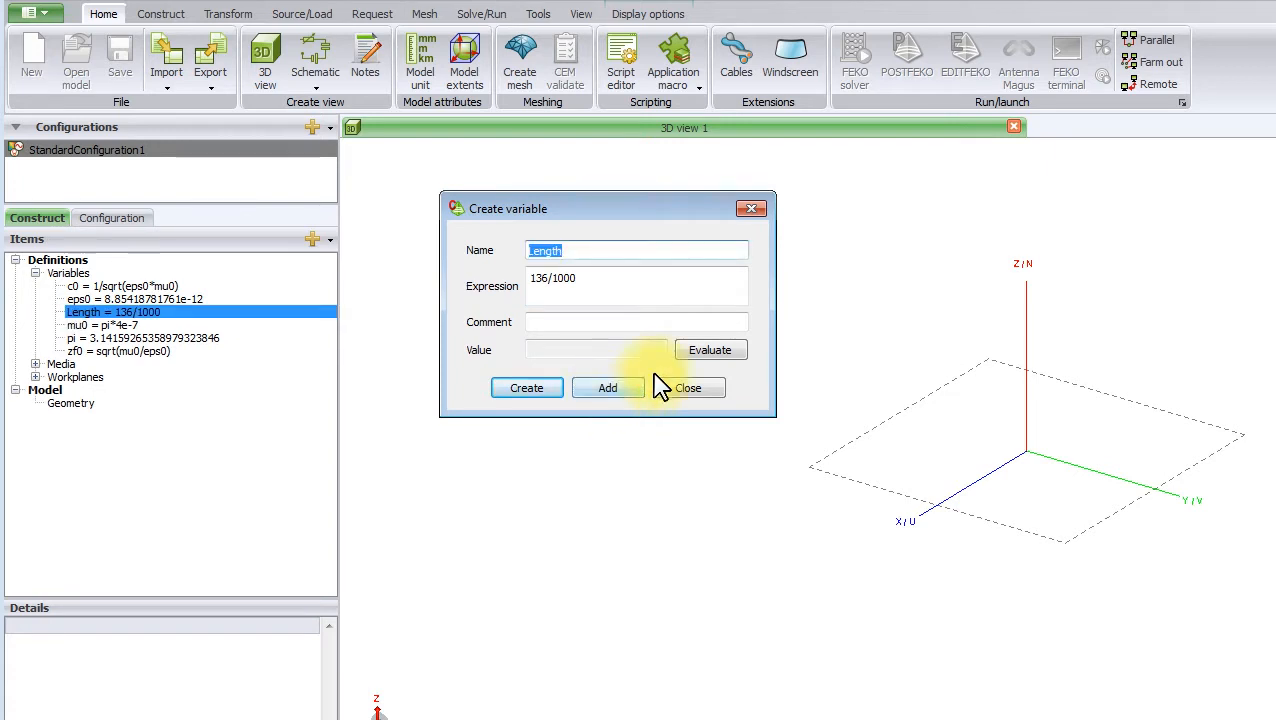
Create a variable named Width with the expression 66/1000.
text(Width)
key(Tab)
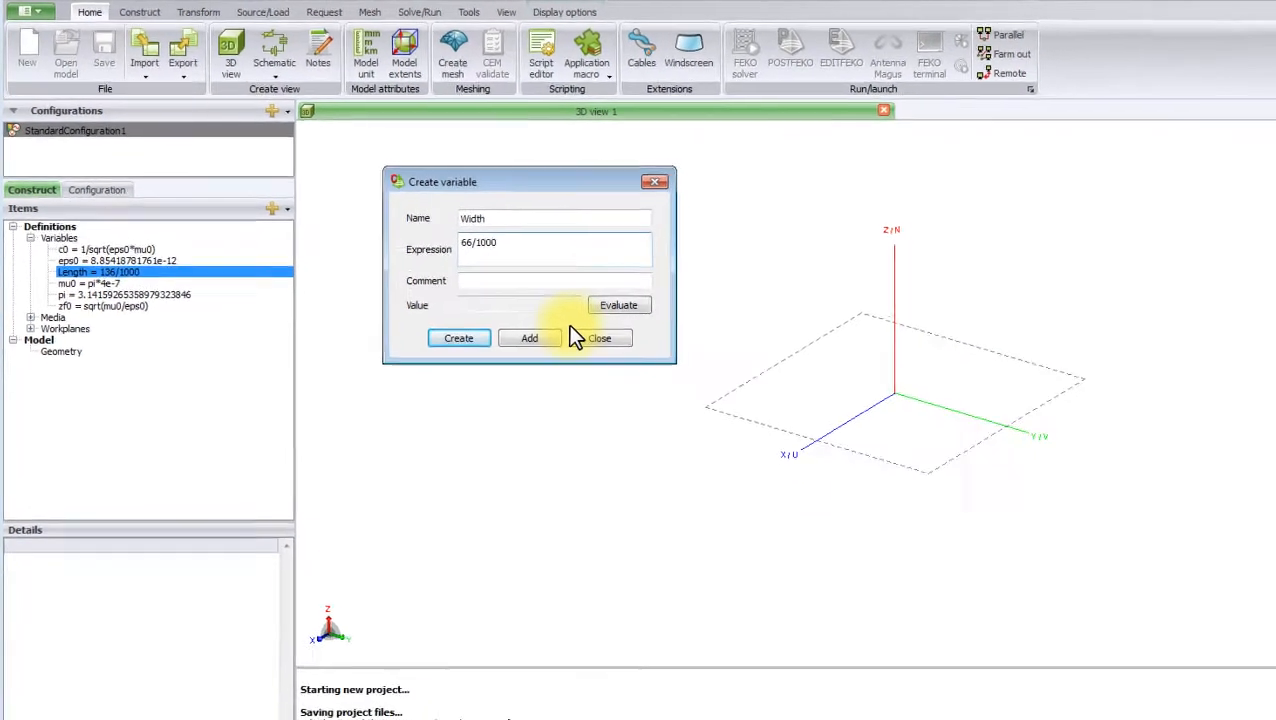
click(388, 290)
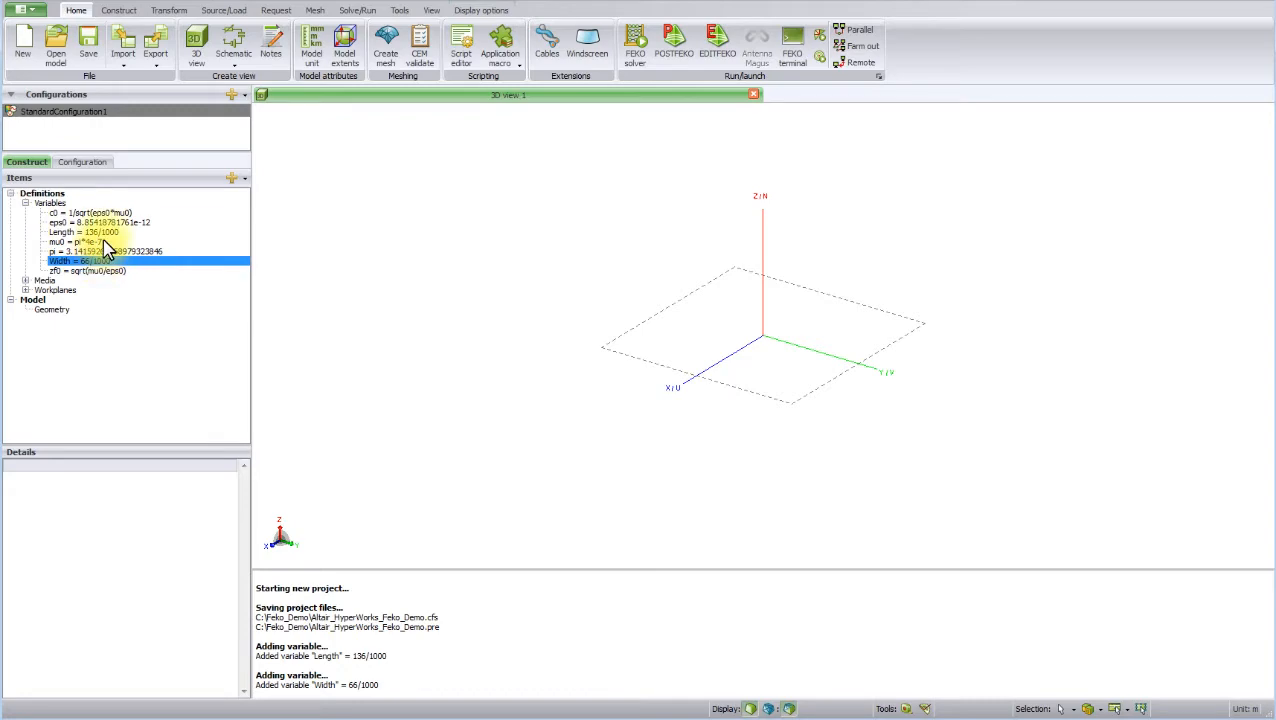
Start a rectangle surface with its base corner at U = -Length/2 and V = -Width/2.
click(119, 10)
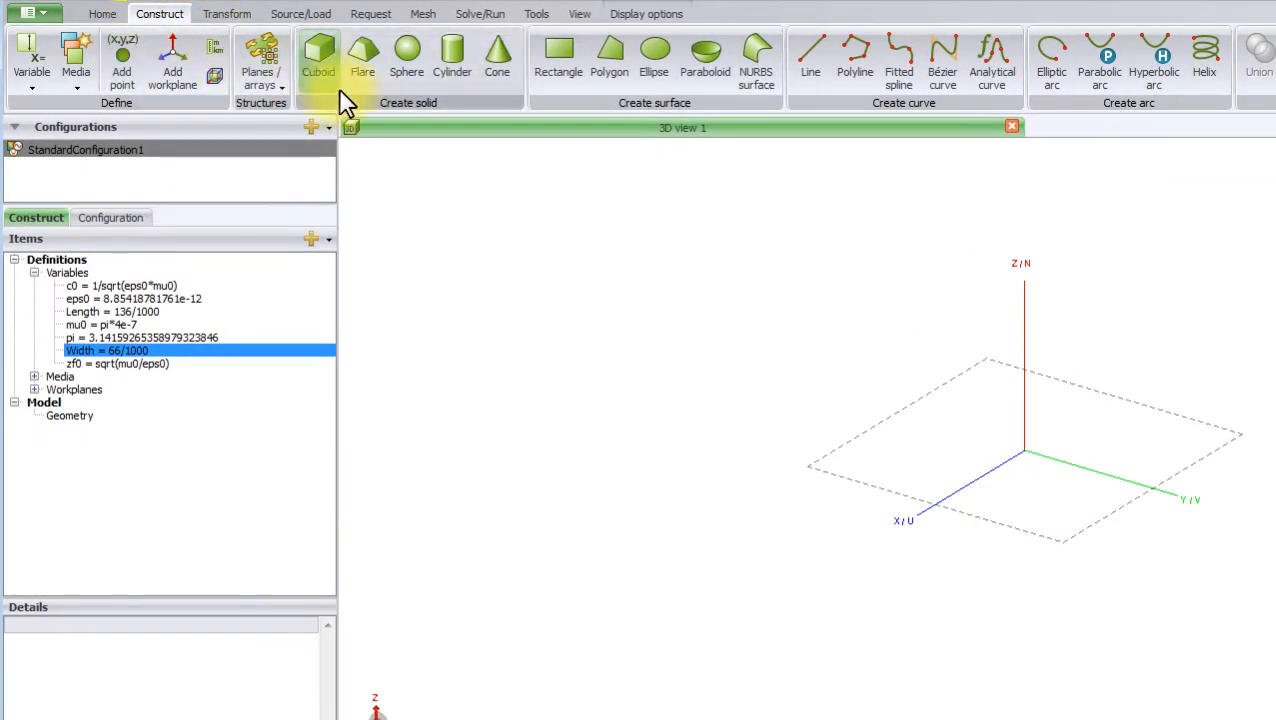
click(559, 73)
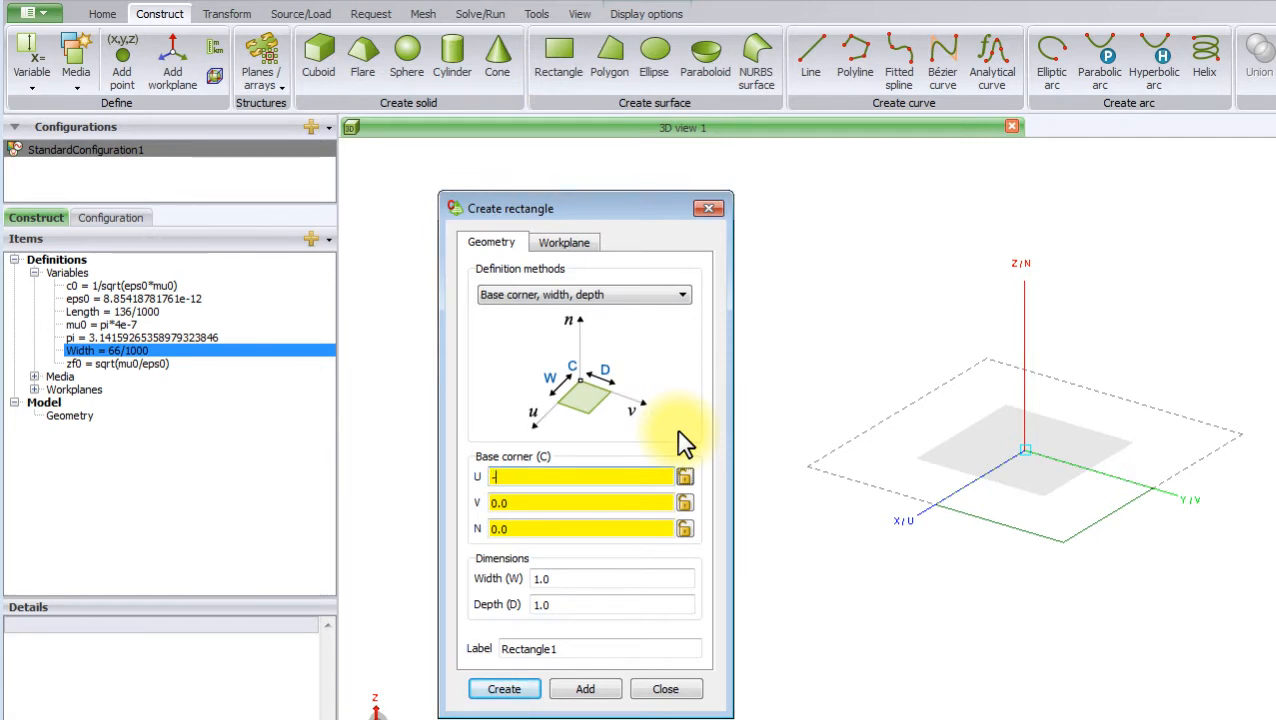
text(-Length)
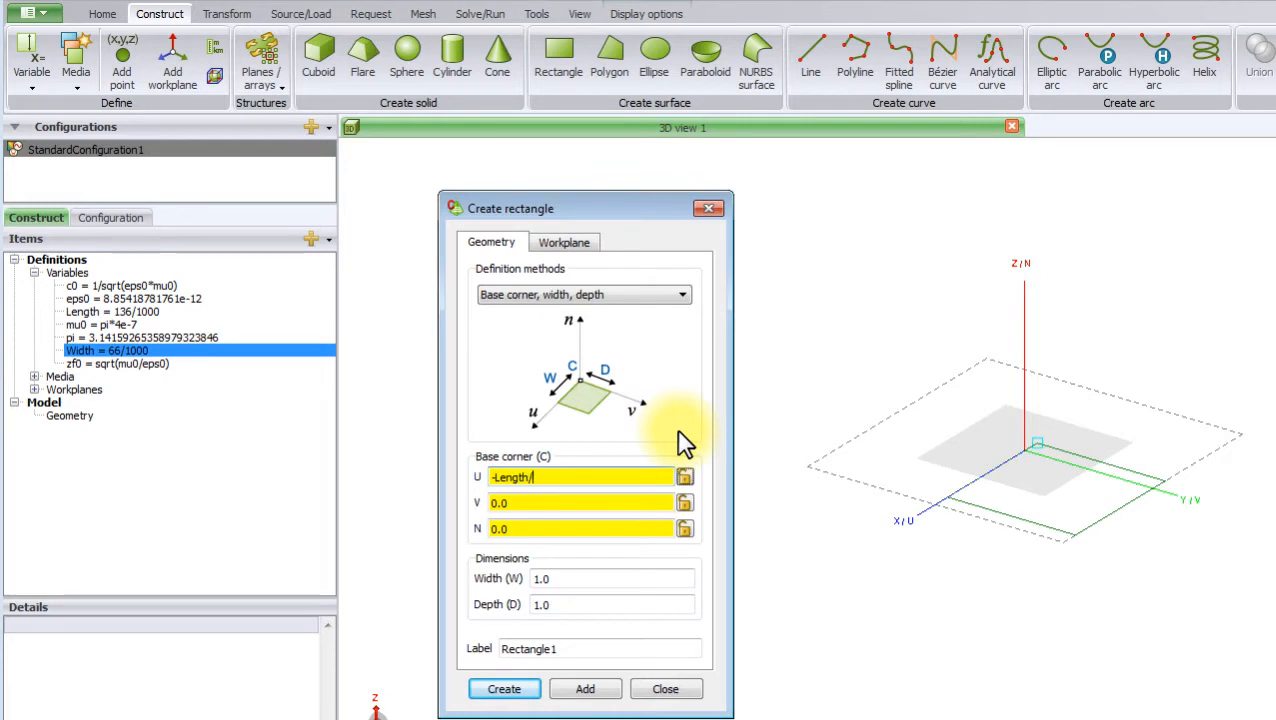
text(/2)
key(Tab)
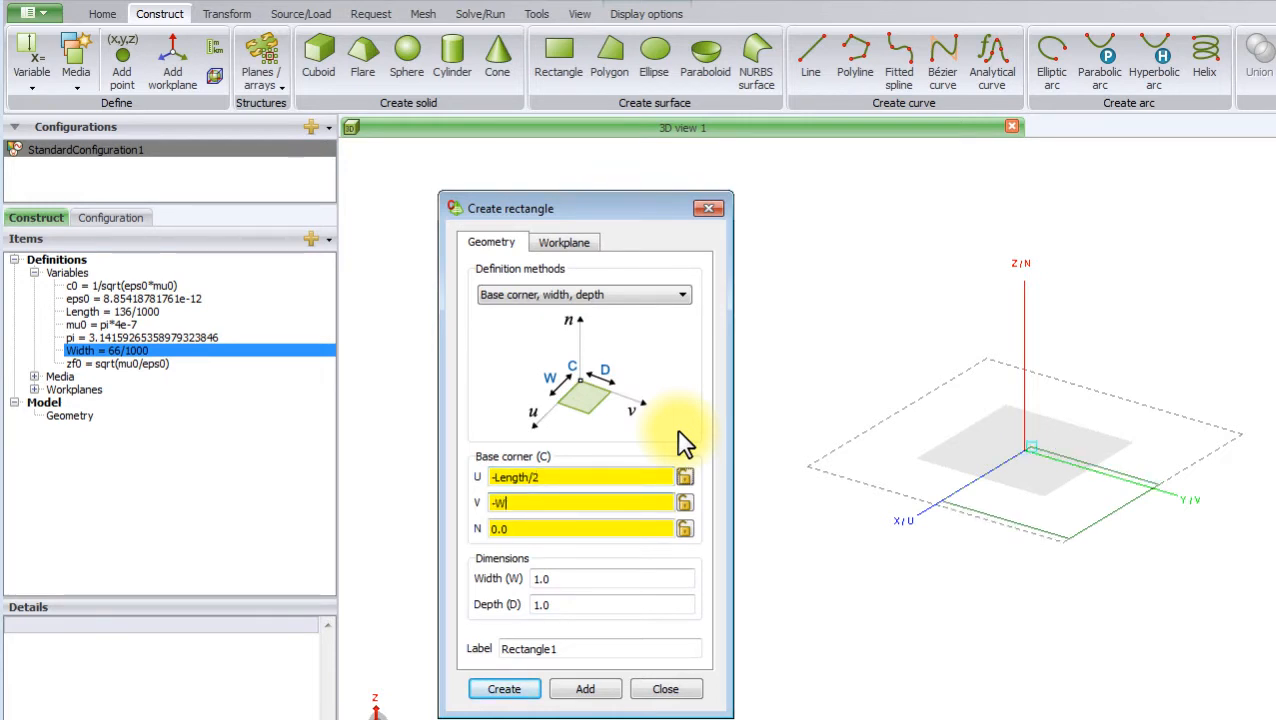
key(Tab)
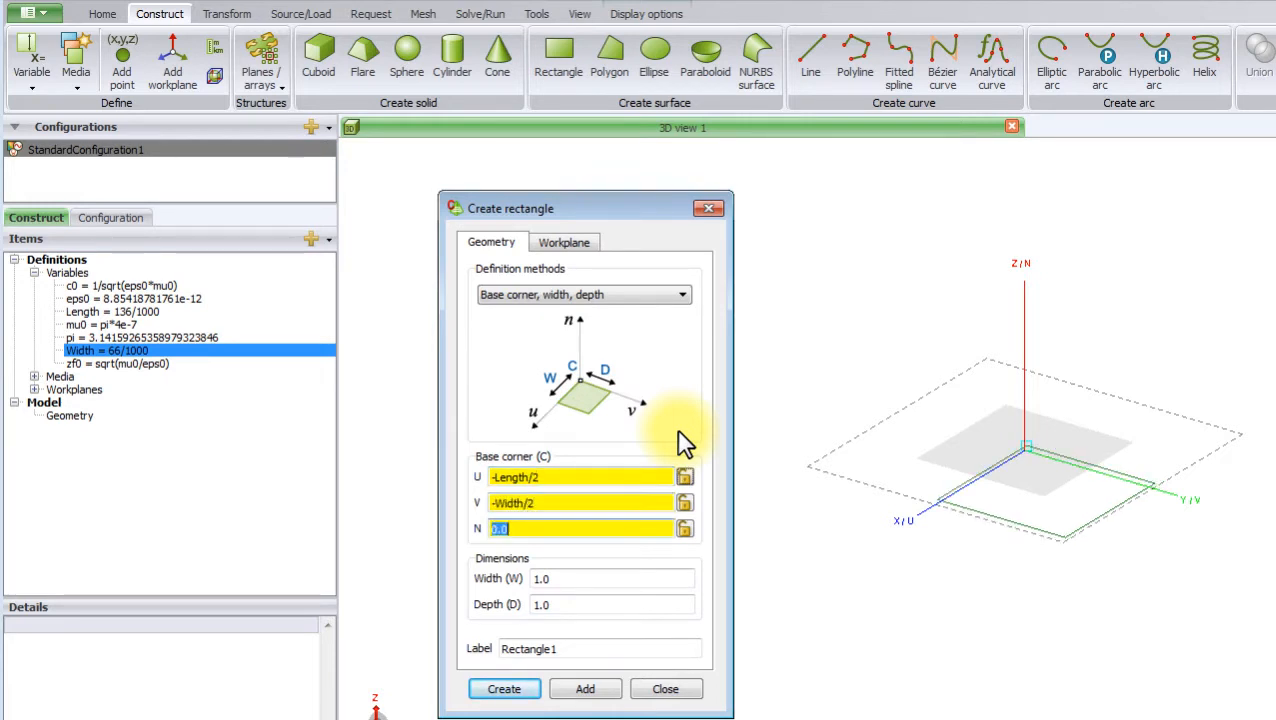
Give the rectangle a width of Length and a depth of Width, label it Object_1, and create it.
key(Tab)
text(Length)
key(Tab)
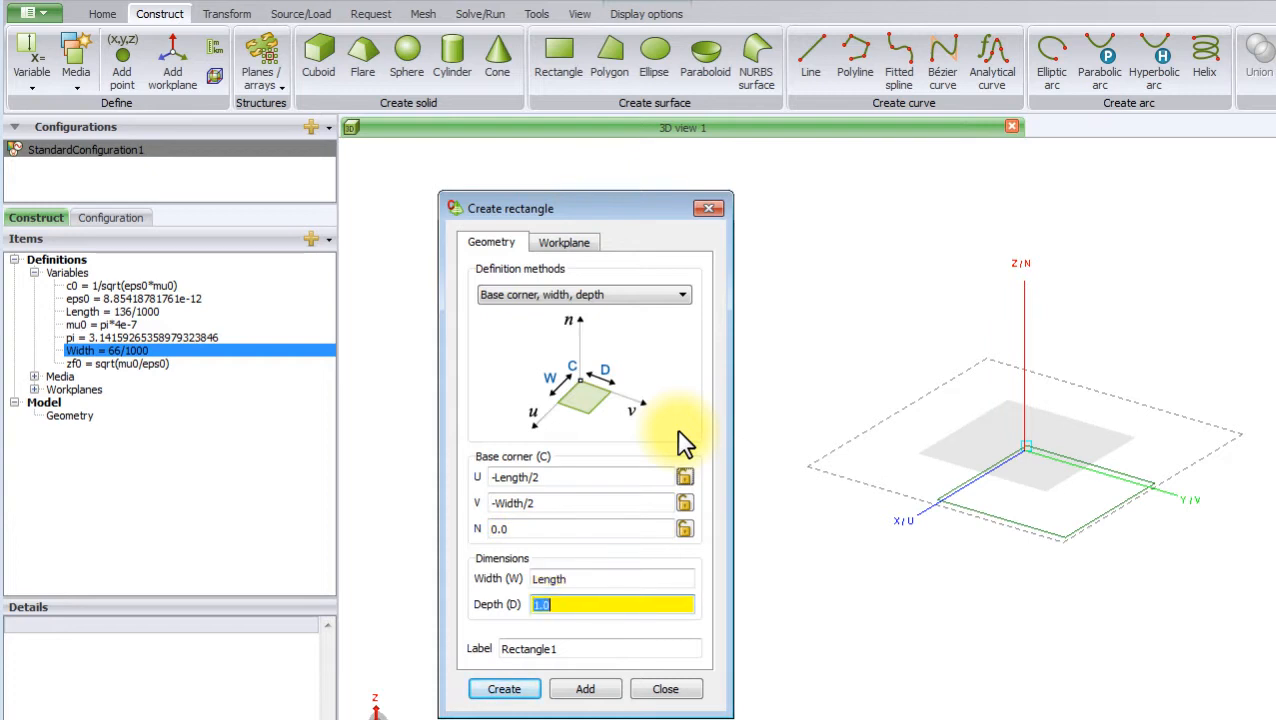
text(Width)
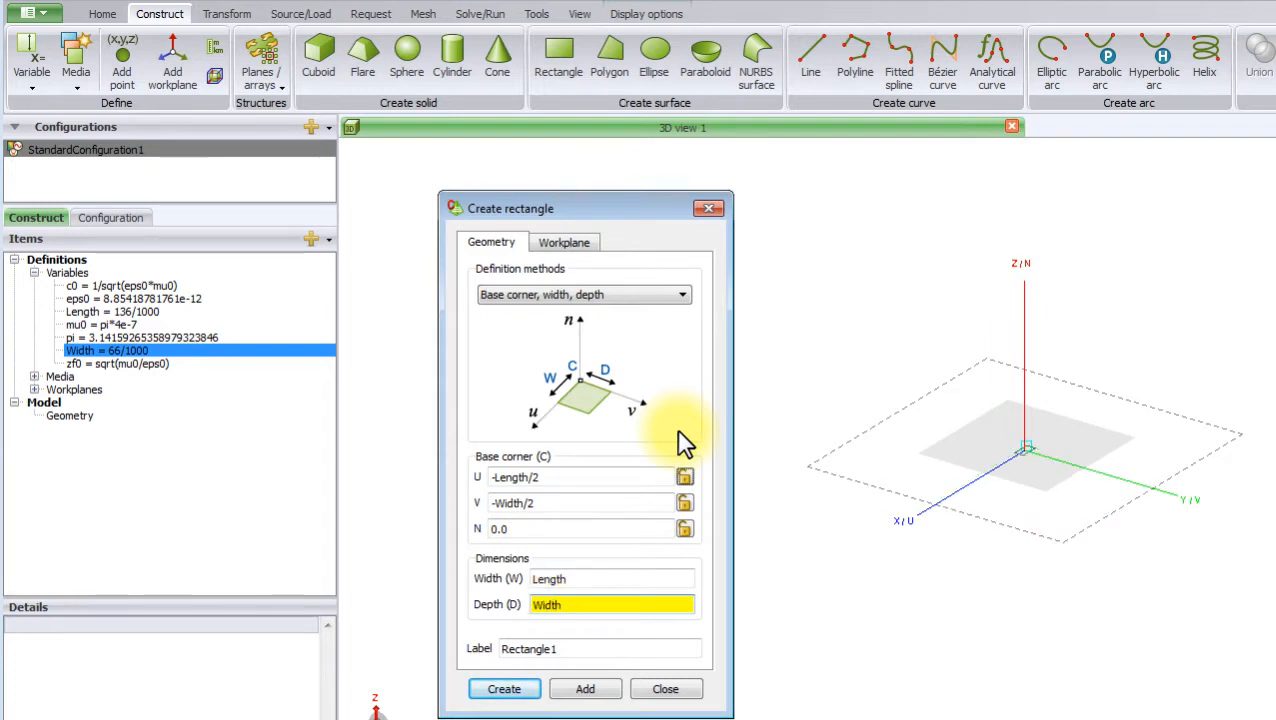
double_click(570, 649)
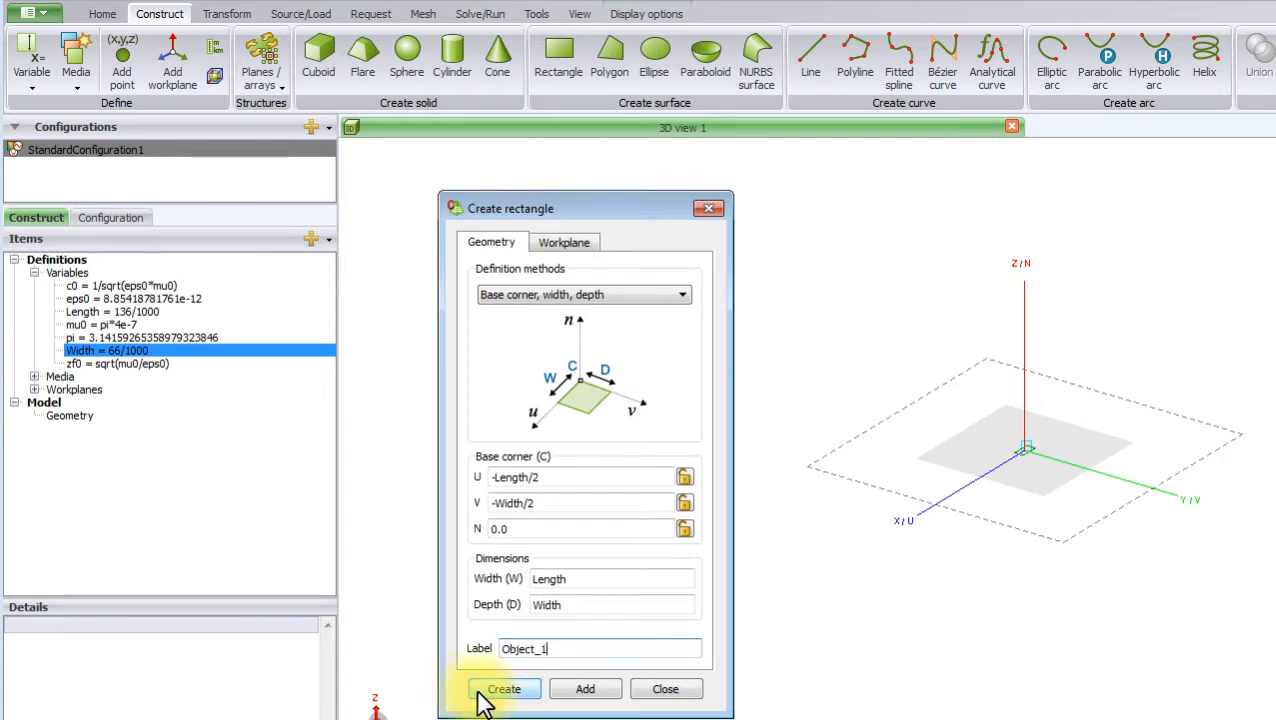
click(572, 690)
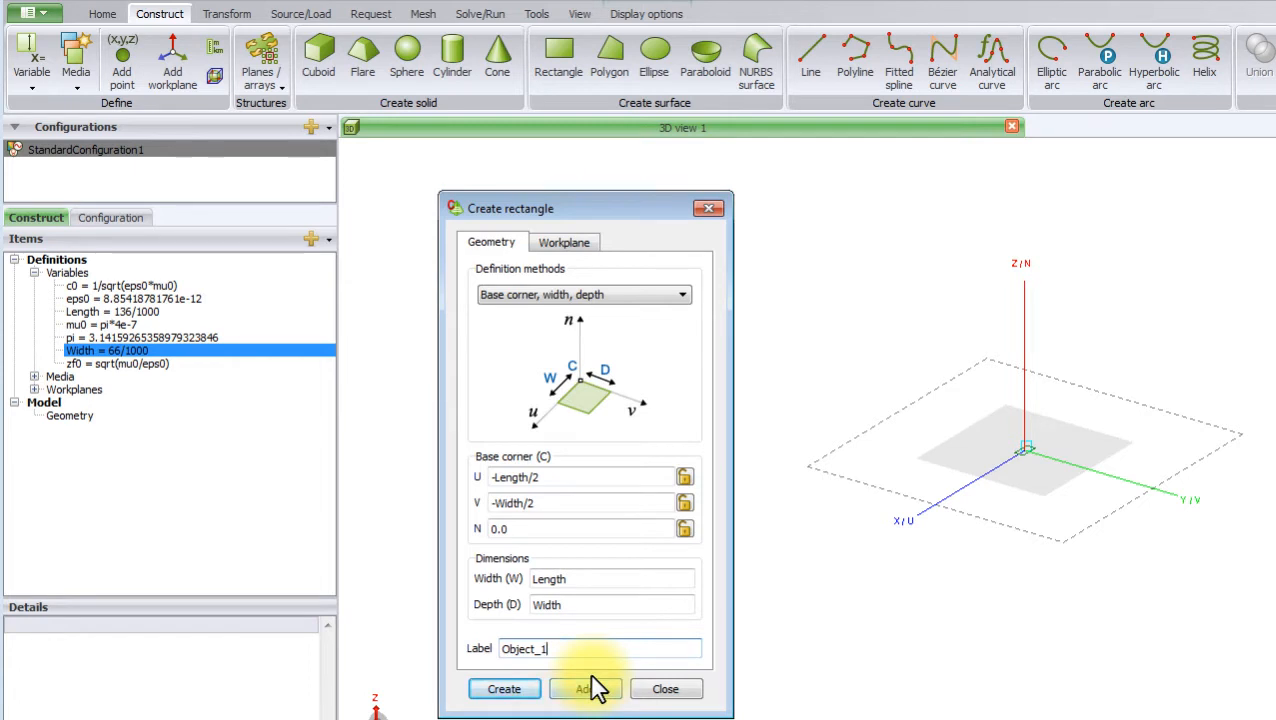
click(512, 694)
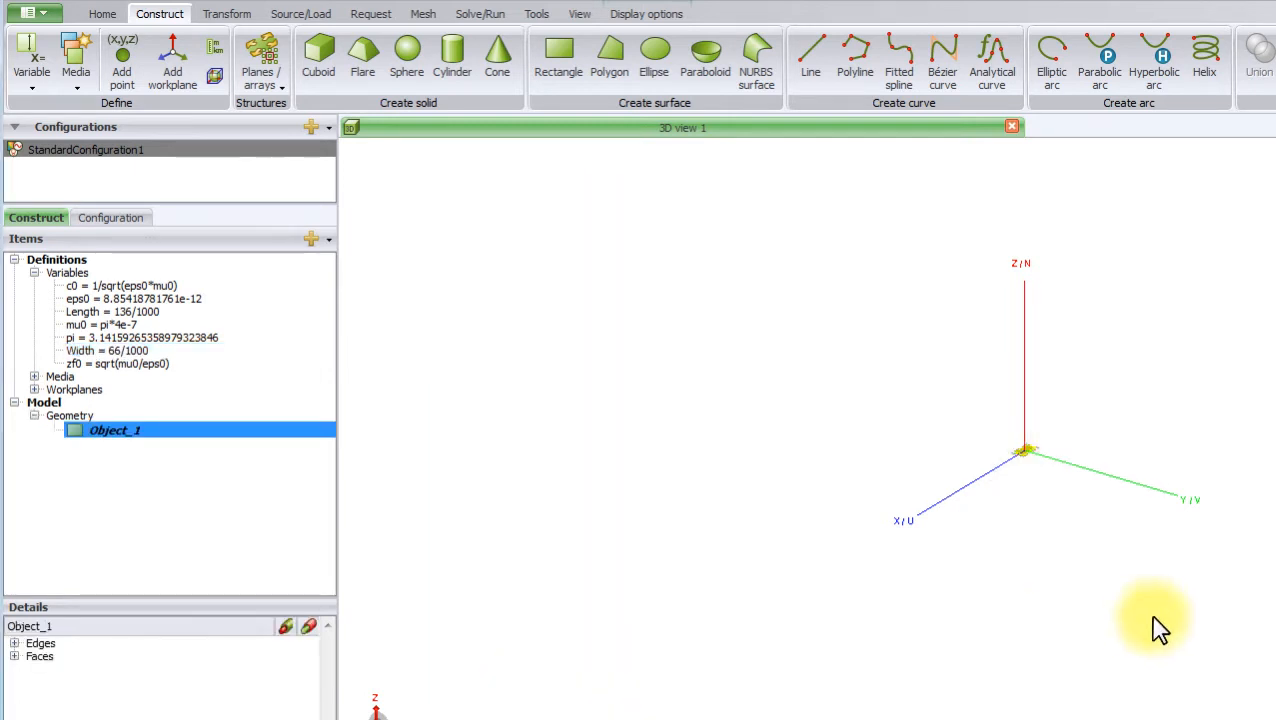
Set the face medium of Face1 on Object_1 to Perfect electric conductor, keeping the default meshing and solution settings.
scroll(1053, 454, up, 10)
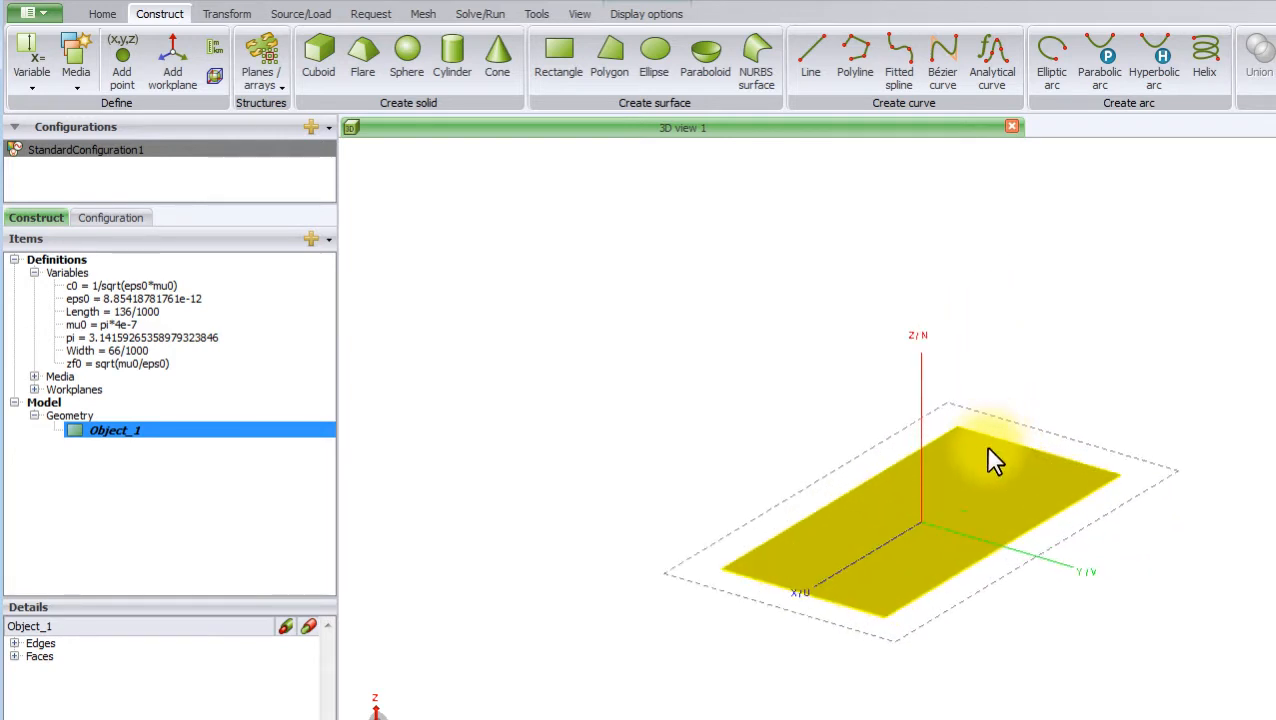
drag(940, 504, 903, 555)
click(14, 656)
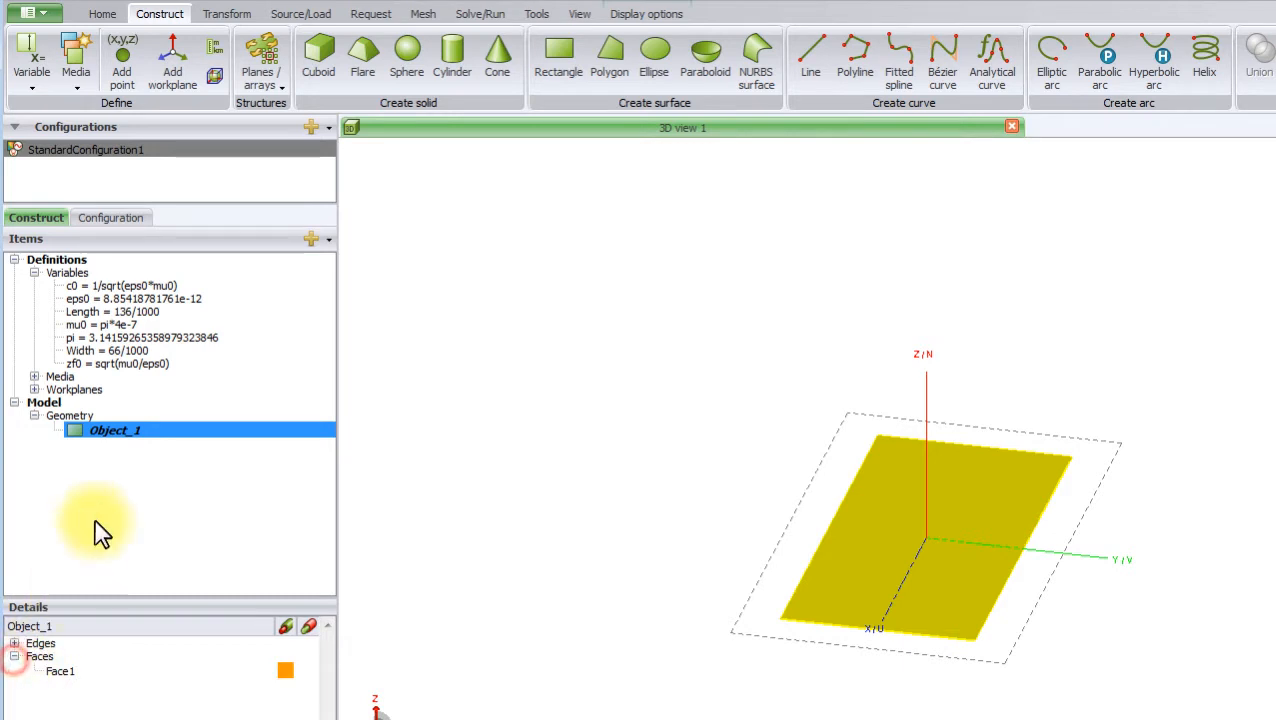
click(110, 436)
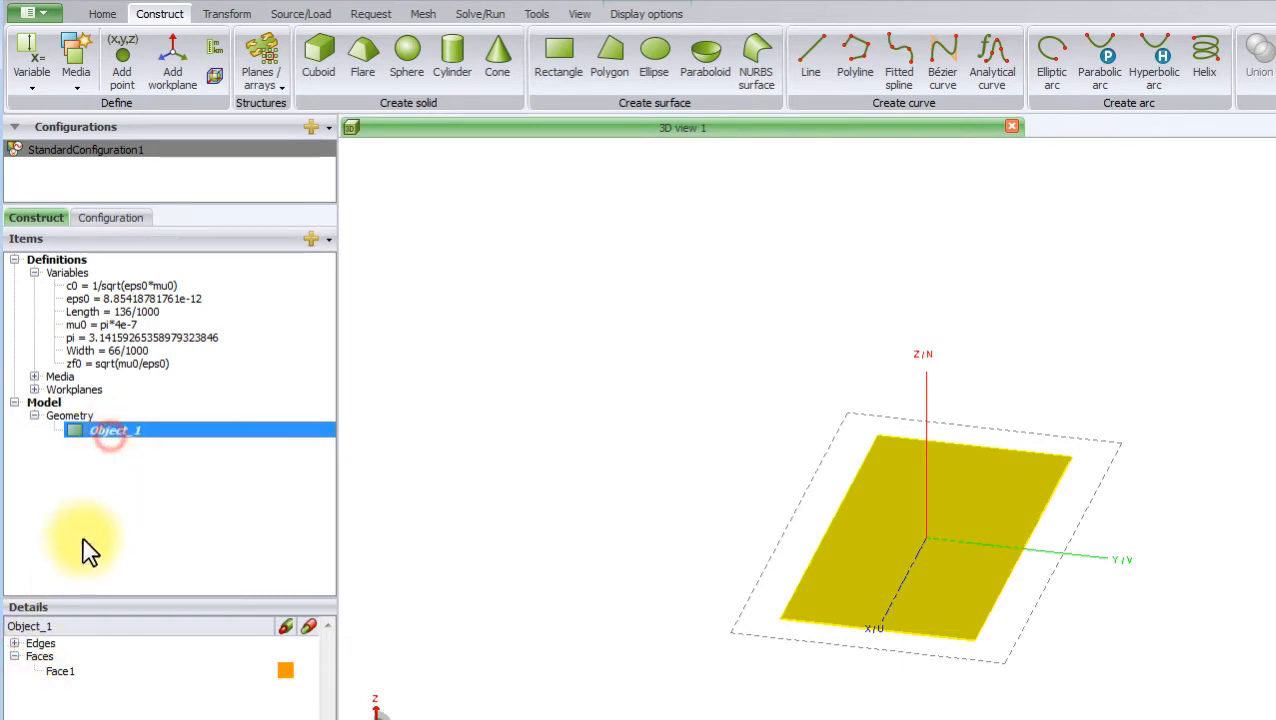
double_click(63, 678)
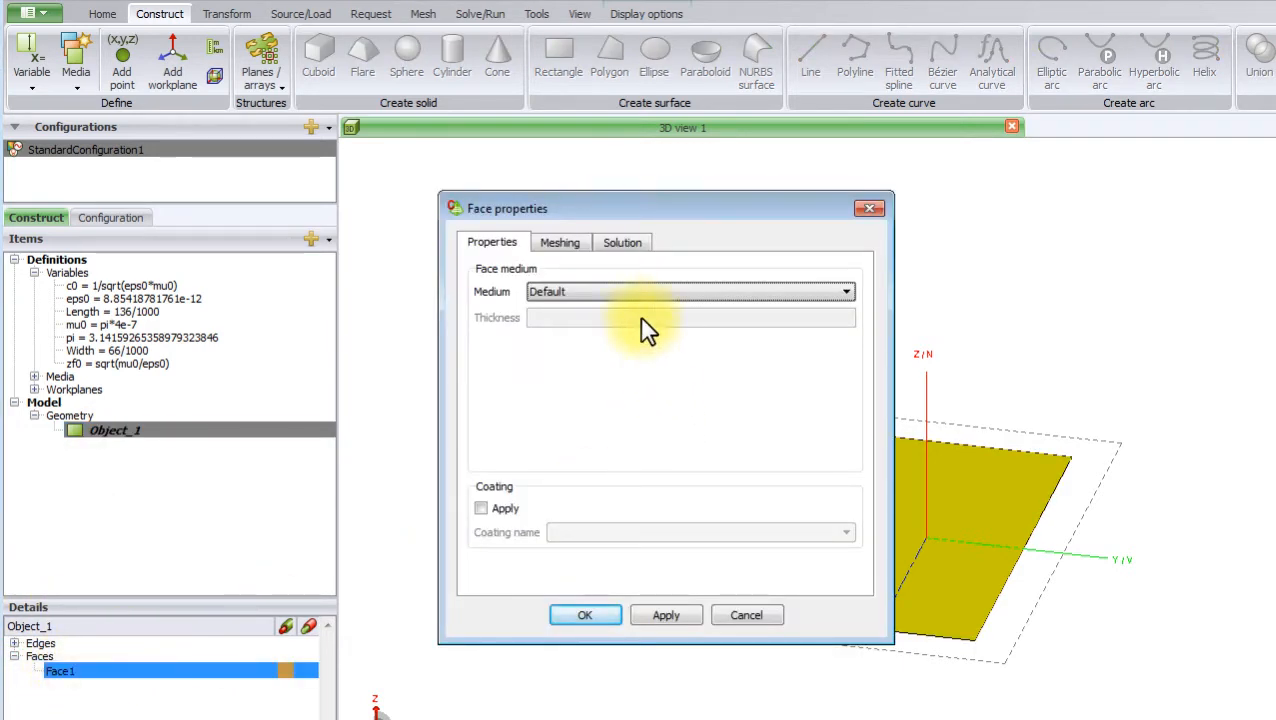
click(616, 291)
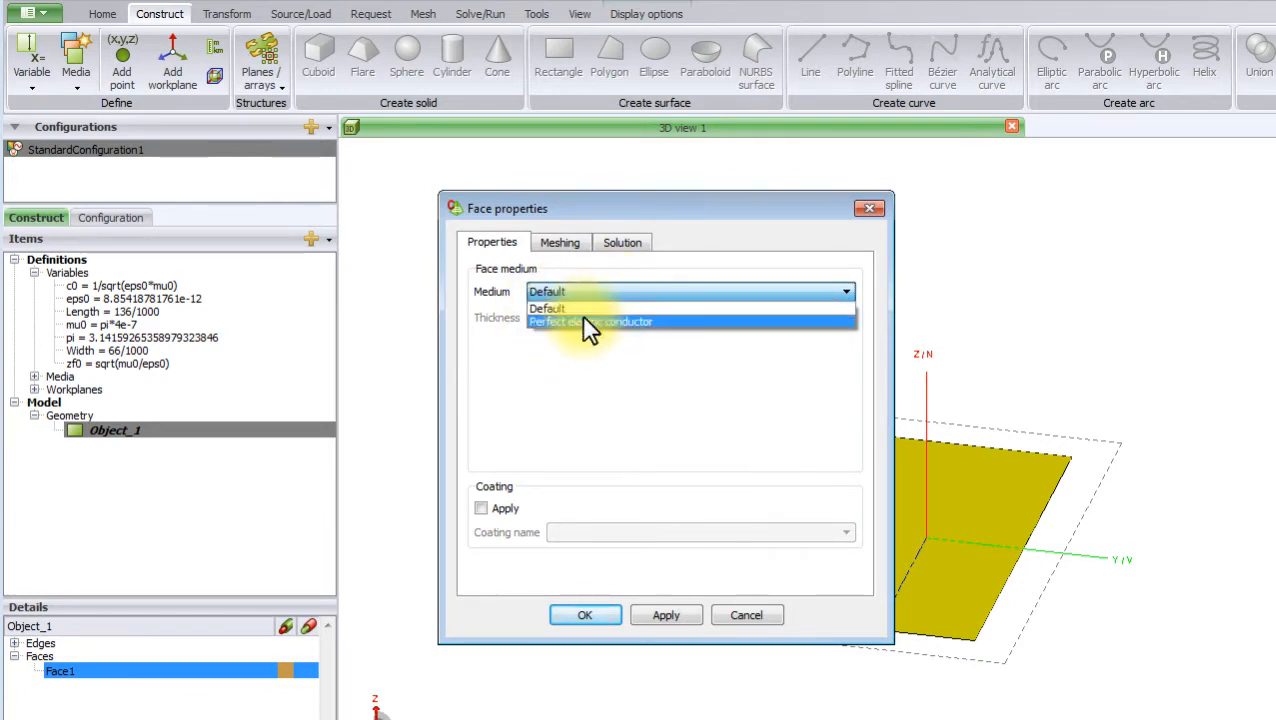
click(582, 320)
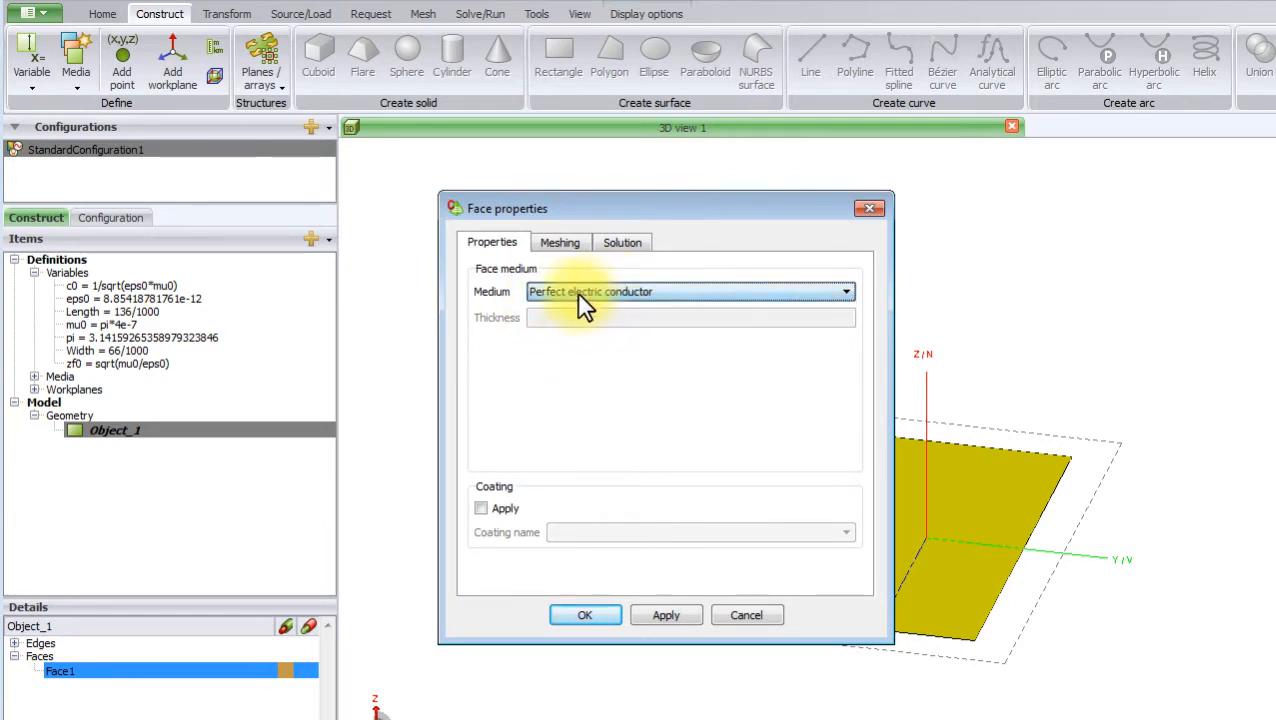
click(563, 245)
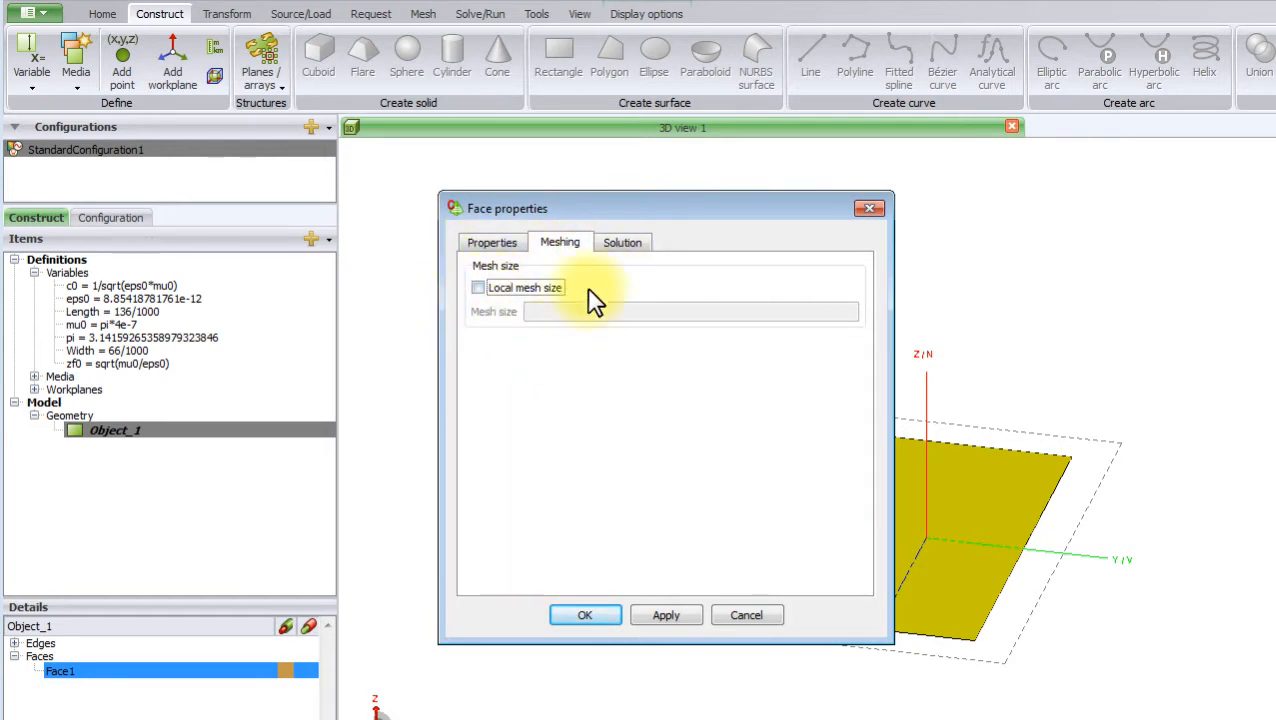
click(609, 249)
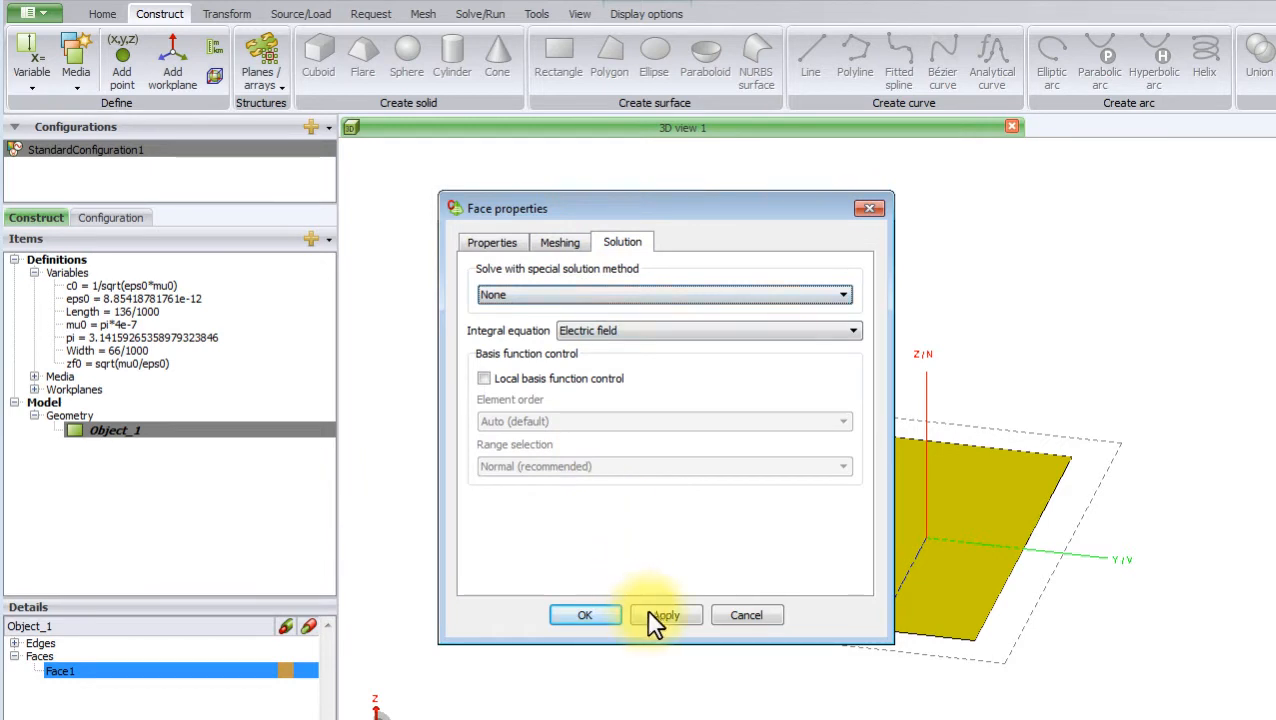
click(584, 616)
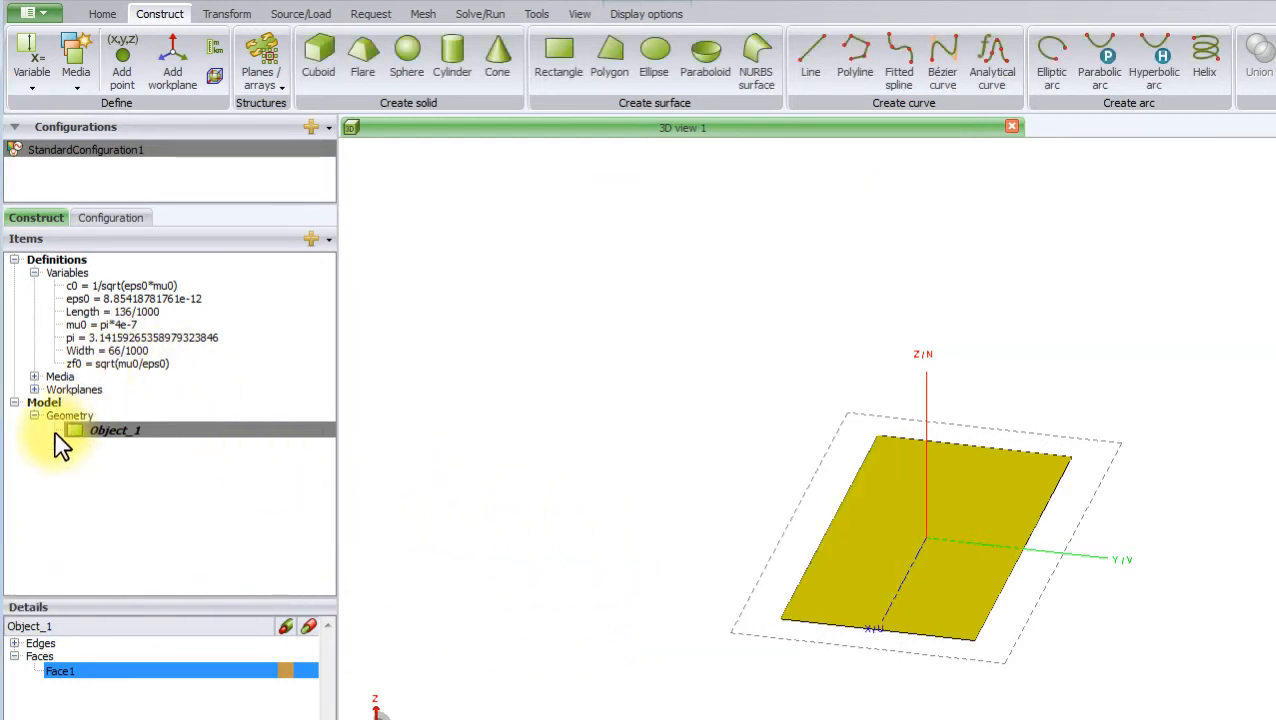
Examine the media defined in the model and the types of medium that can be added.
click(35, 376)
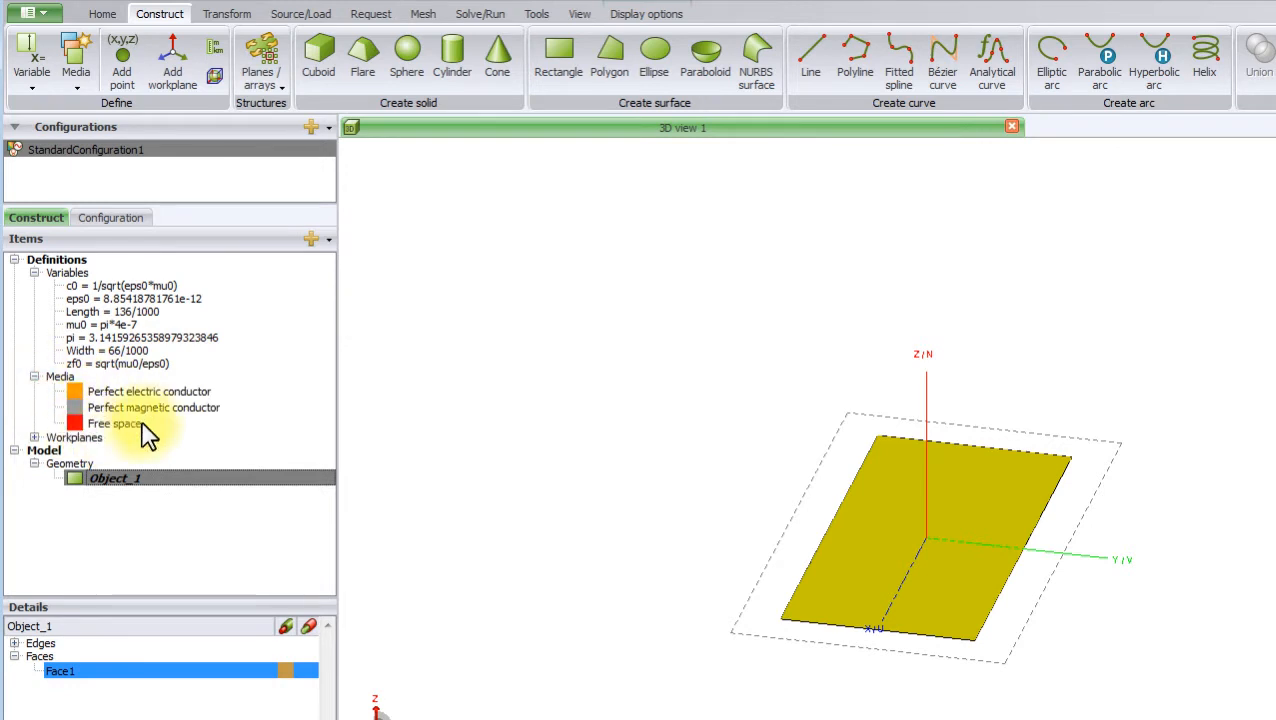
right_click(60, 377)
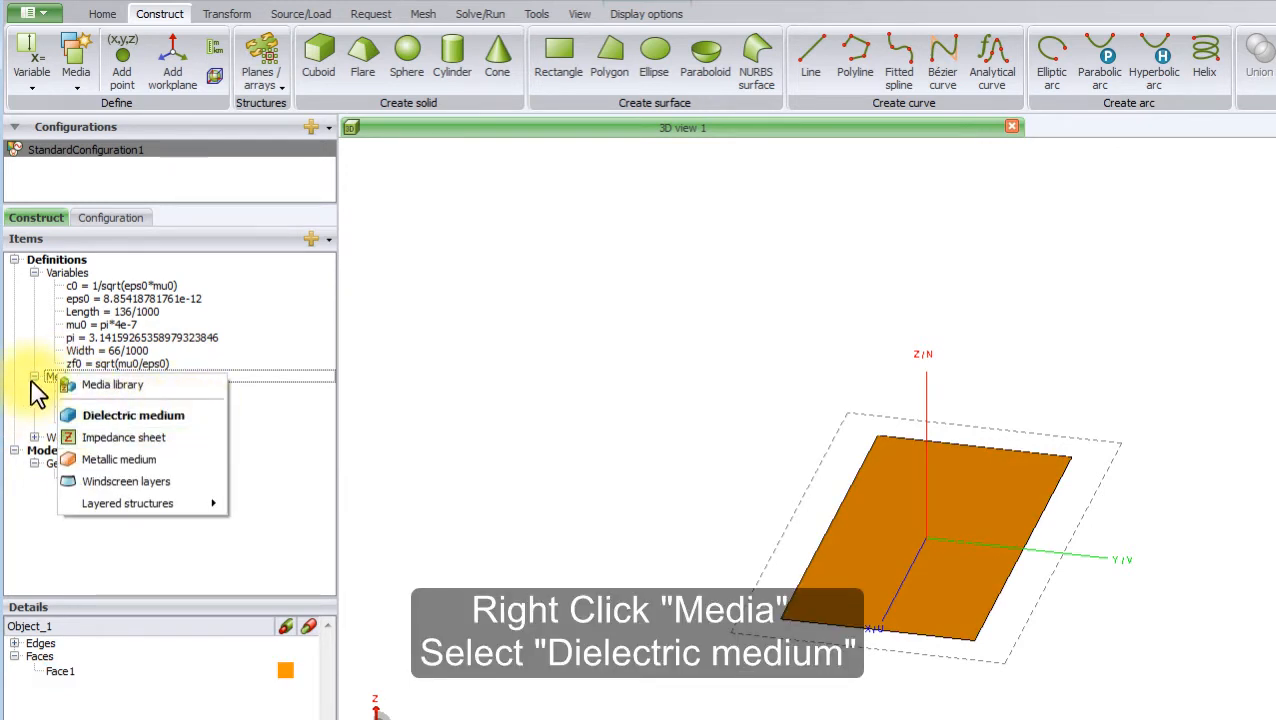
click(34, 378)
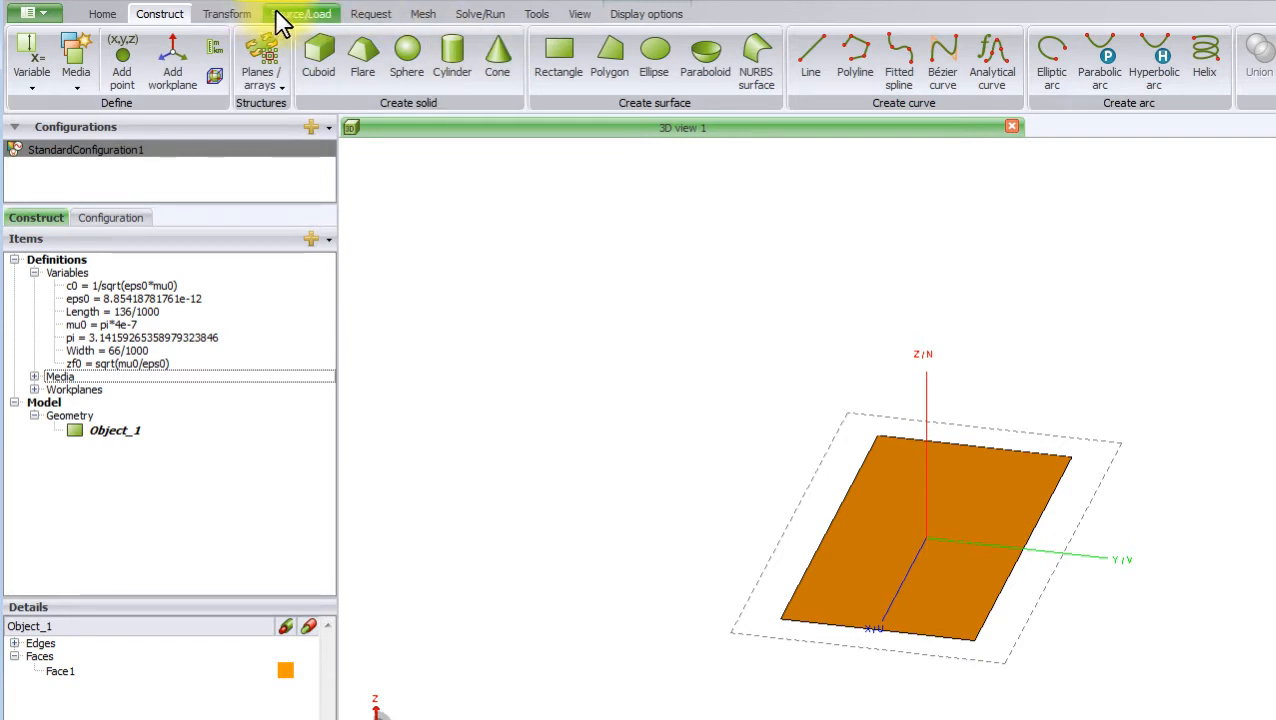
Add a characteristic modes analysis request with the default number of modes and modal excitation coefficients computed.
click(370, 18)
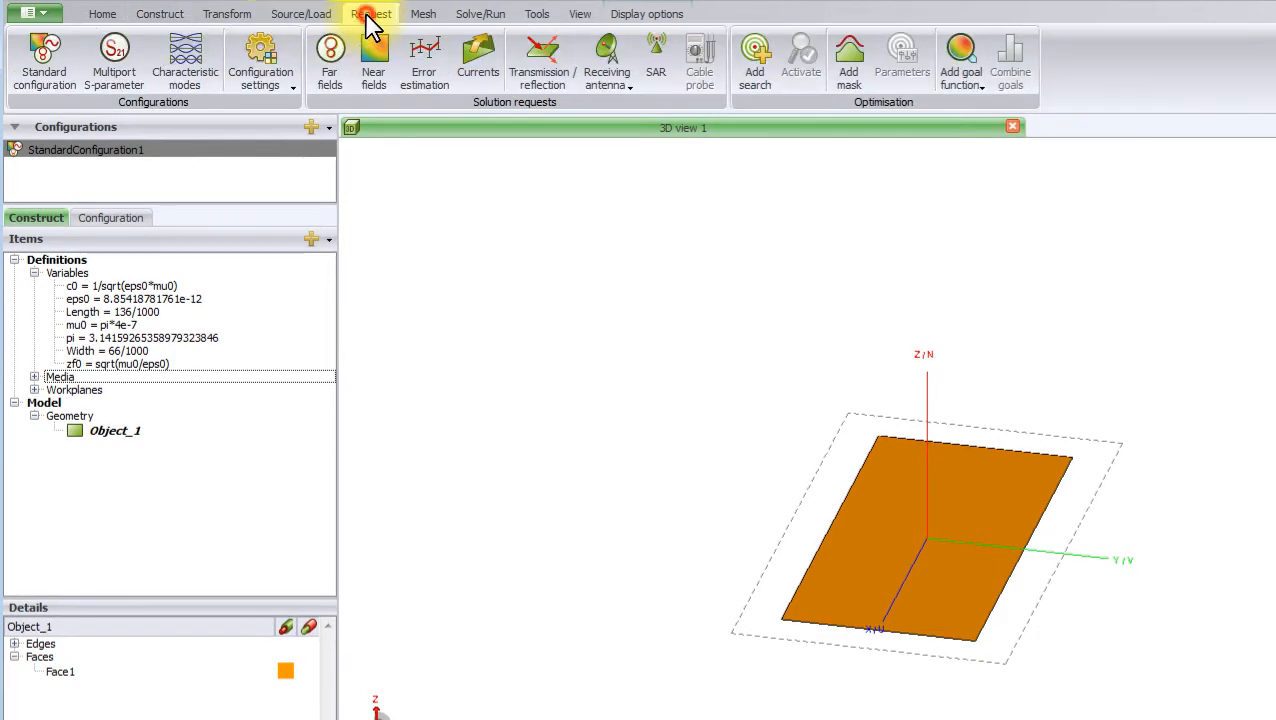
click(180, 78)
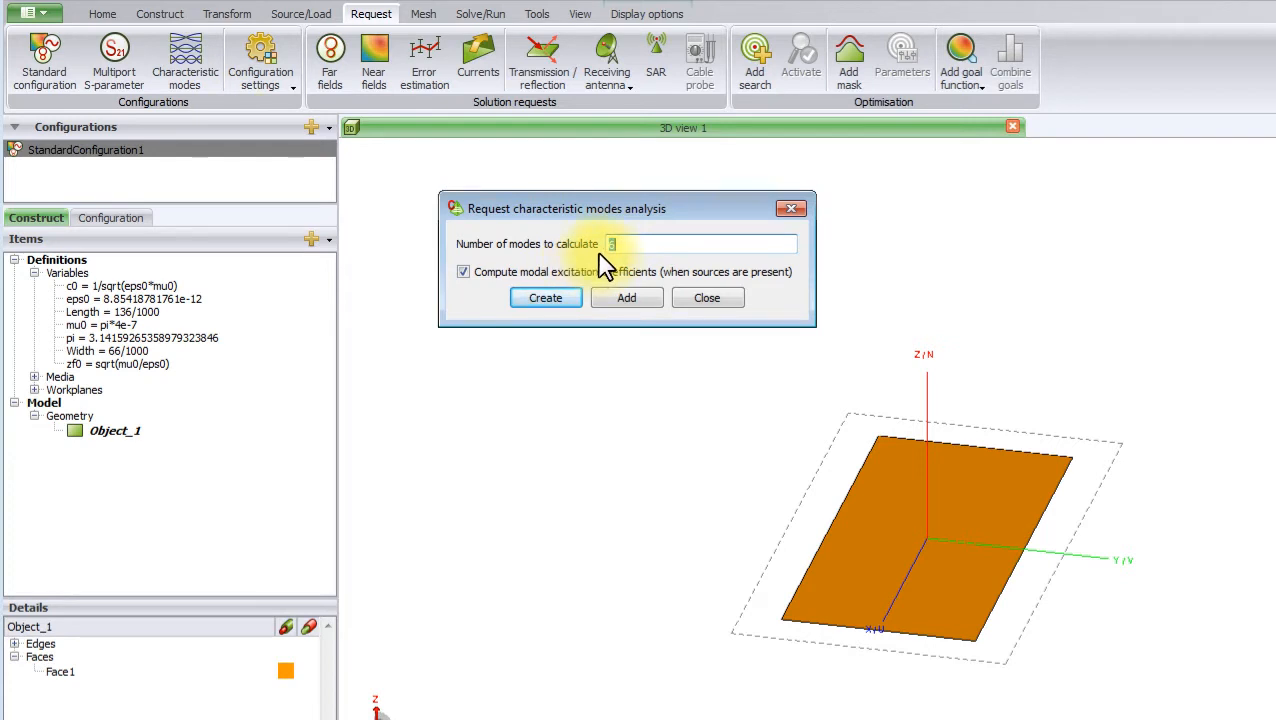
click(555, 299)
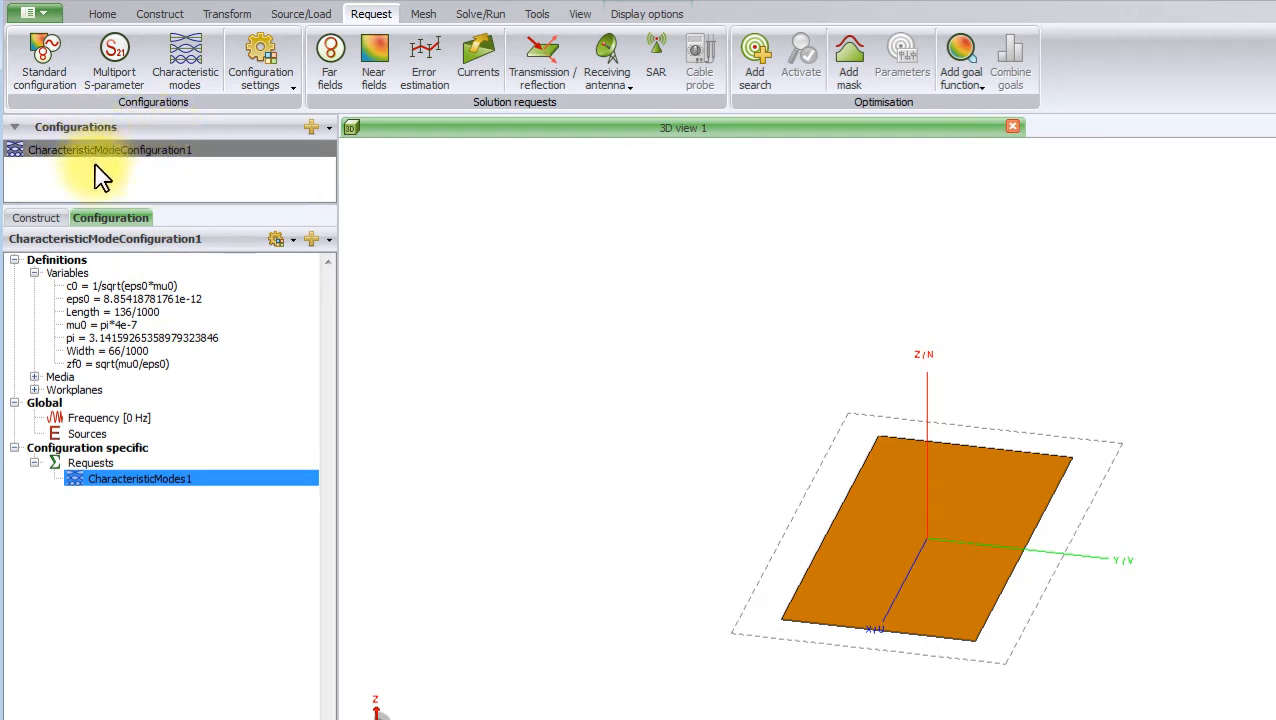
double_click(145, 482)
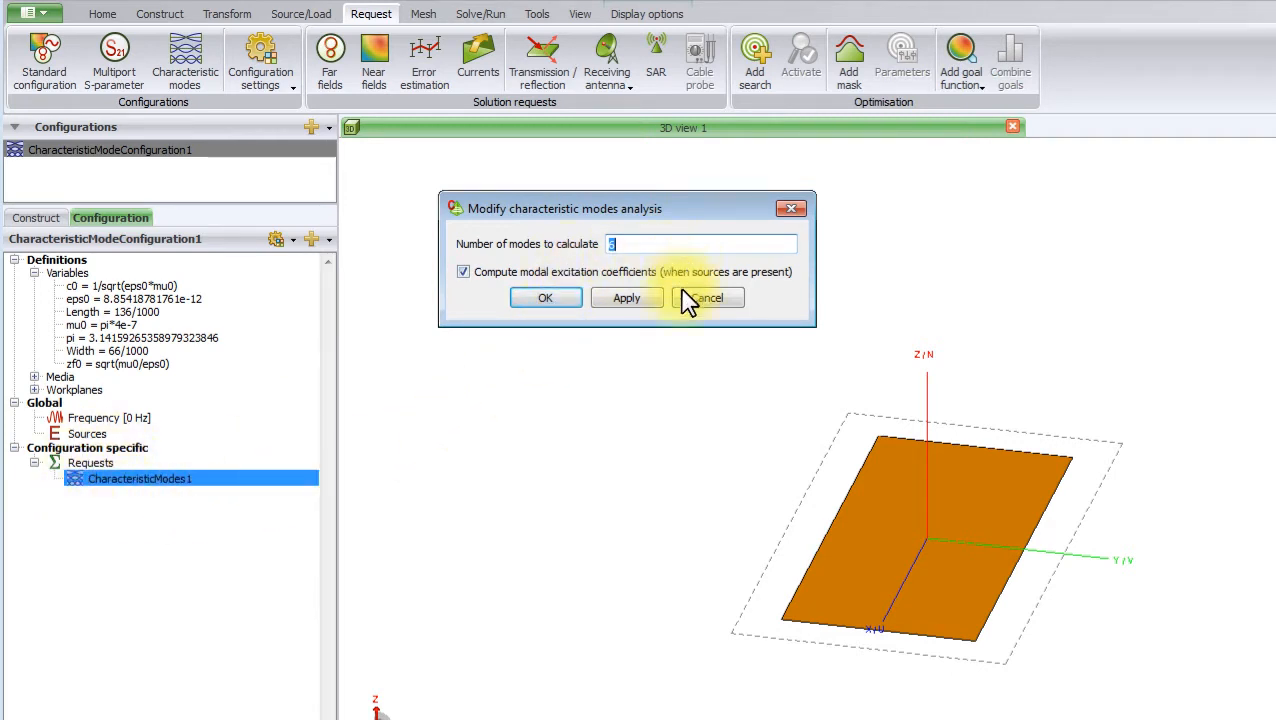
click(709, 300)
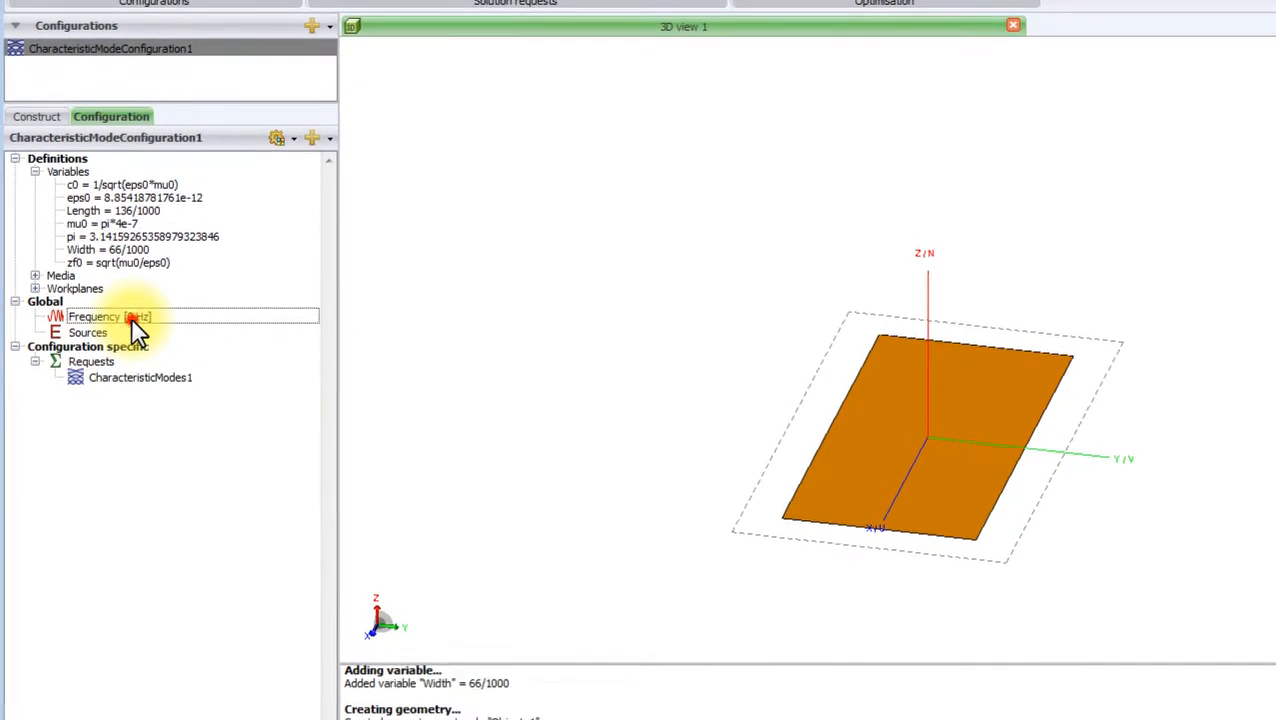
Set the solution frequency to linearly spaced discrete points from 0.8e9 to 1.2e9 Hz with 21 frequencies.
double_click(125, 386)
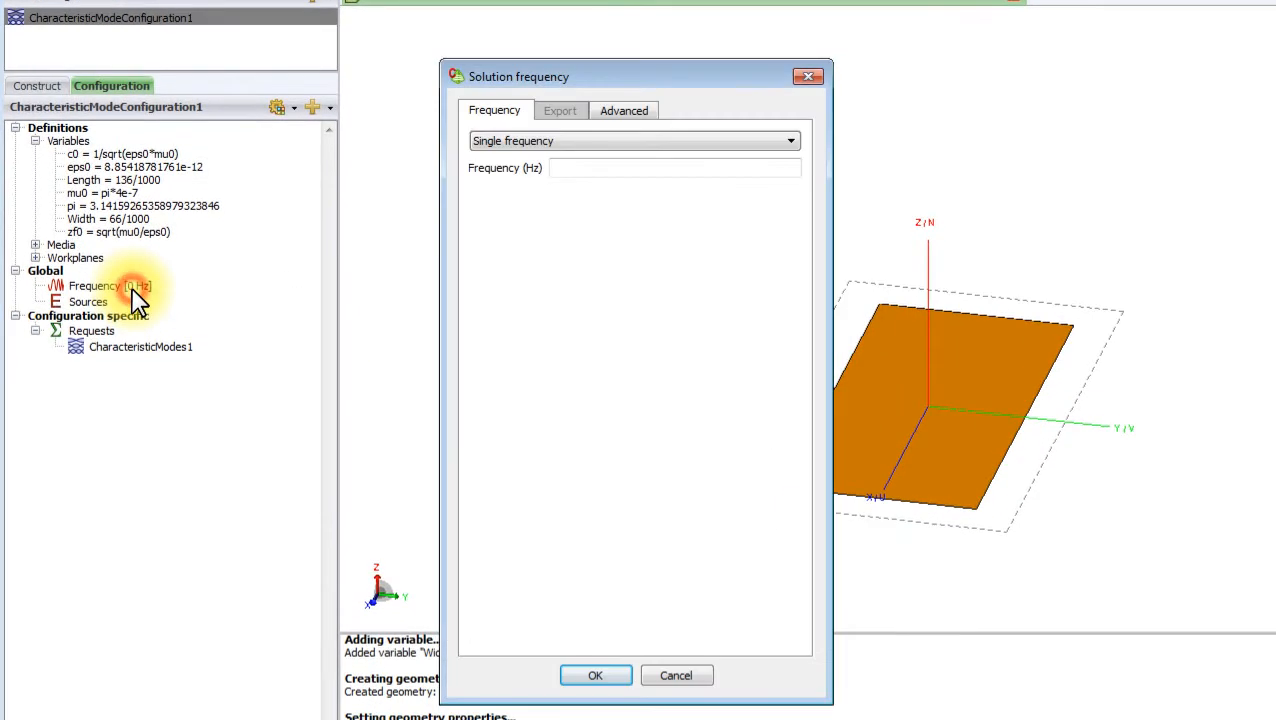
click(627, 152)
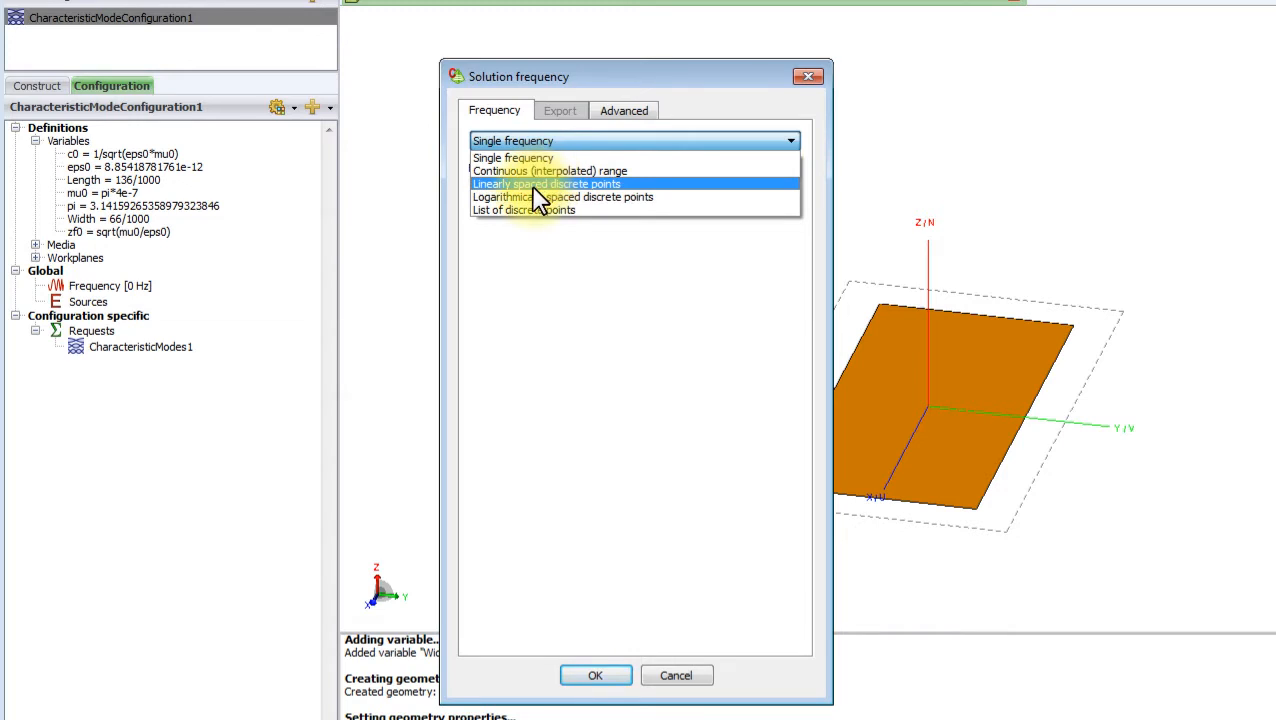
click(537, 186)
click(636, 167)
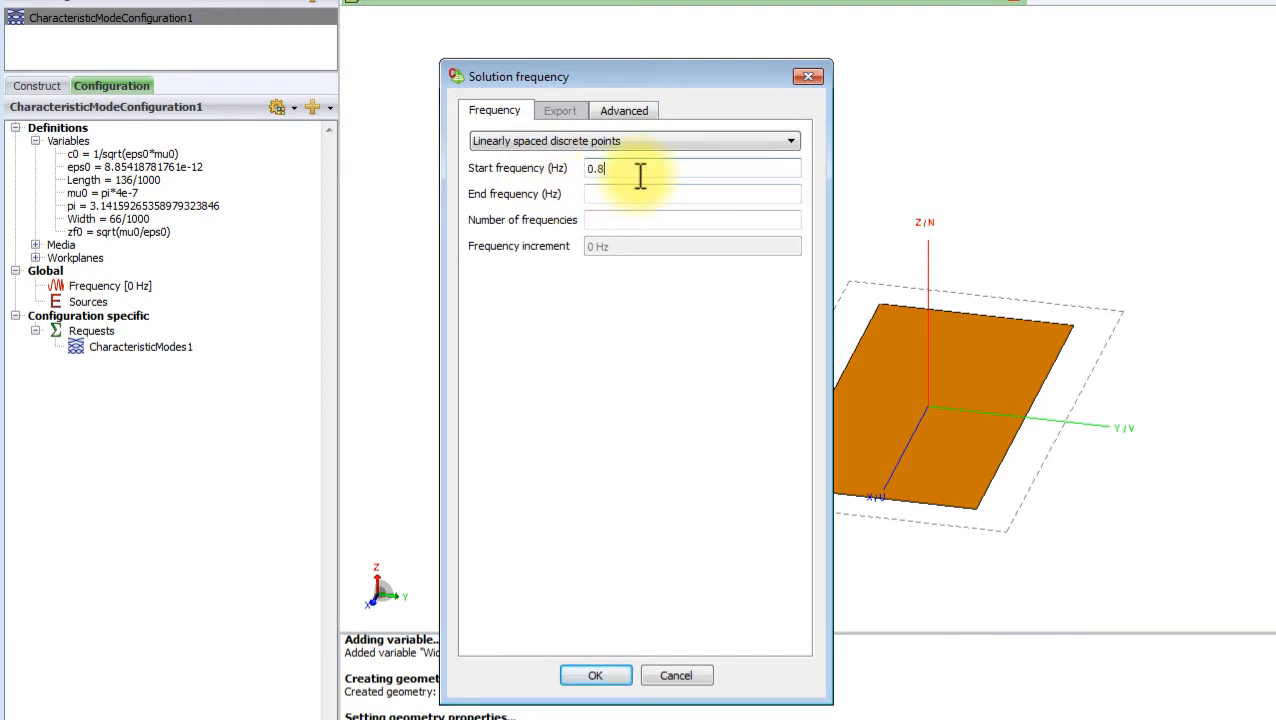
click(632, 194)
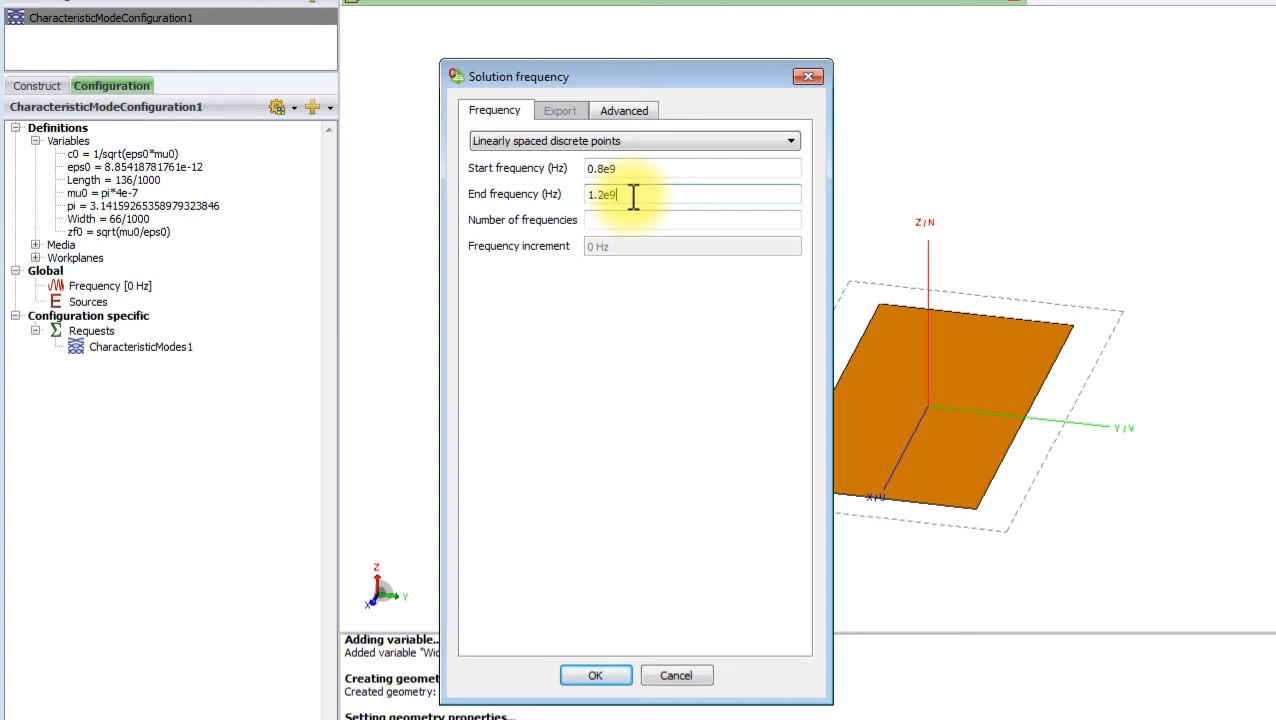
click(625, 222)
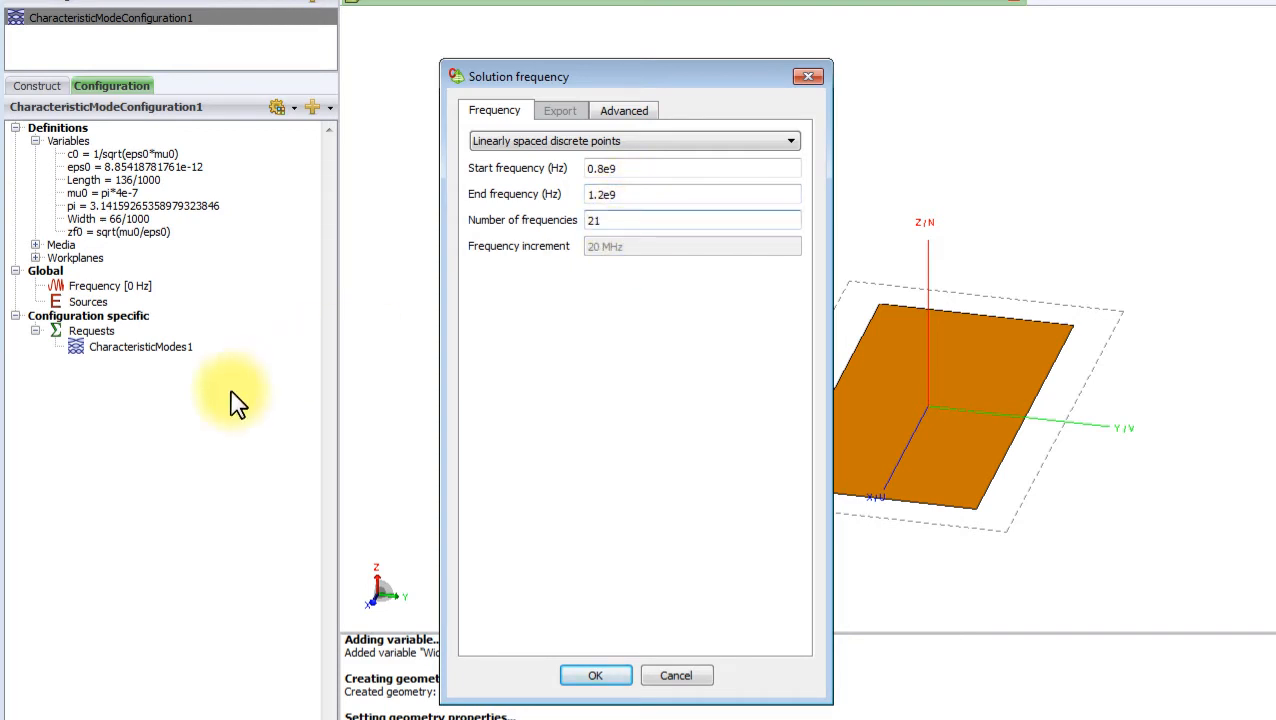
click(606, 675)
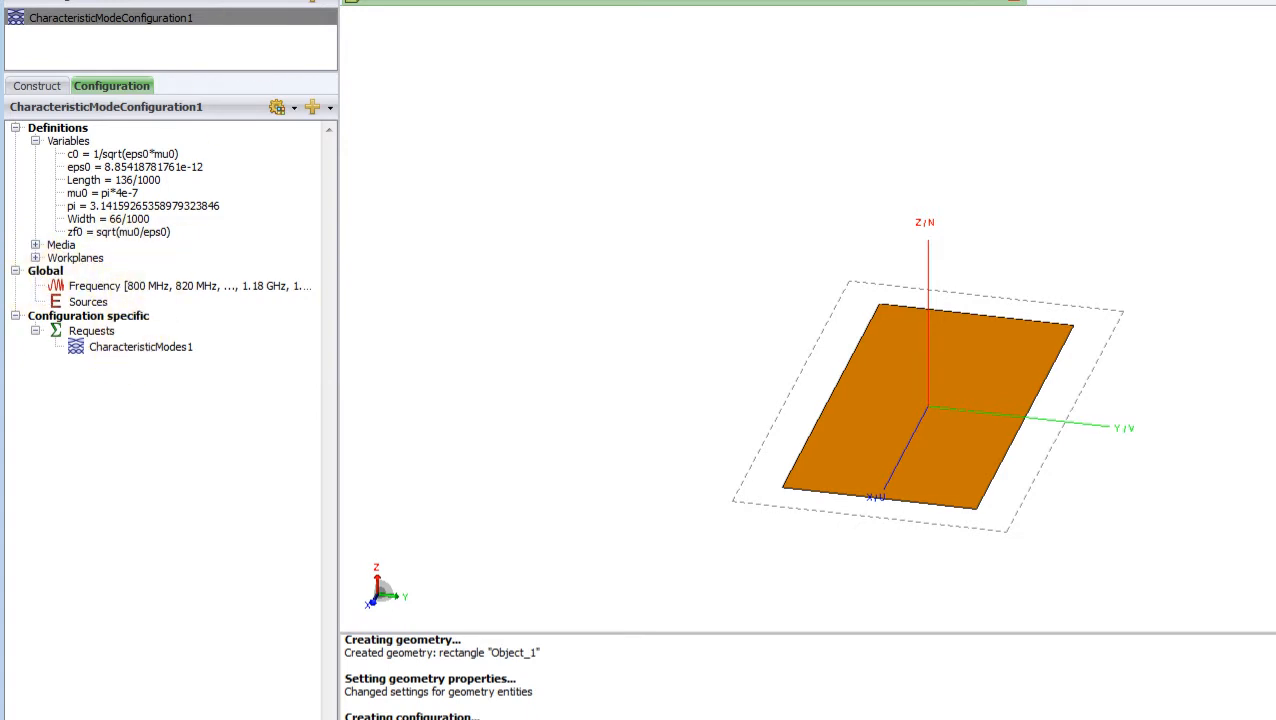
click(45, 86)
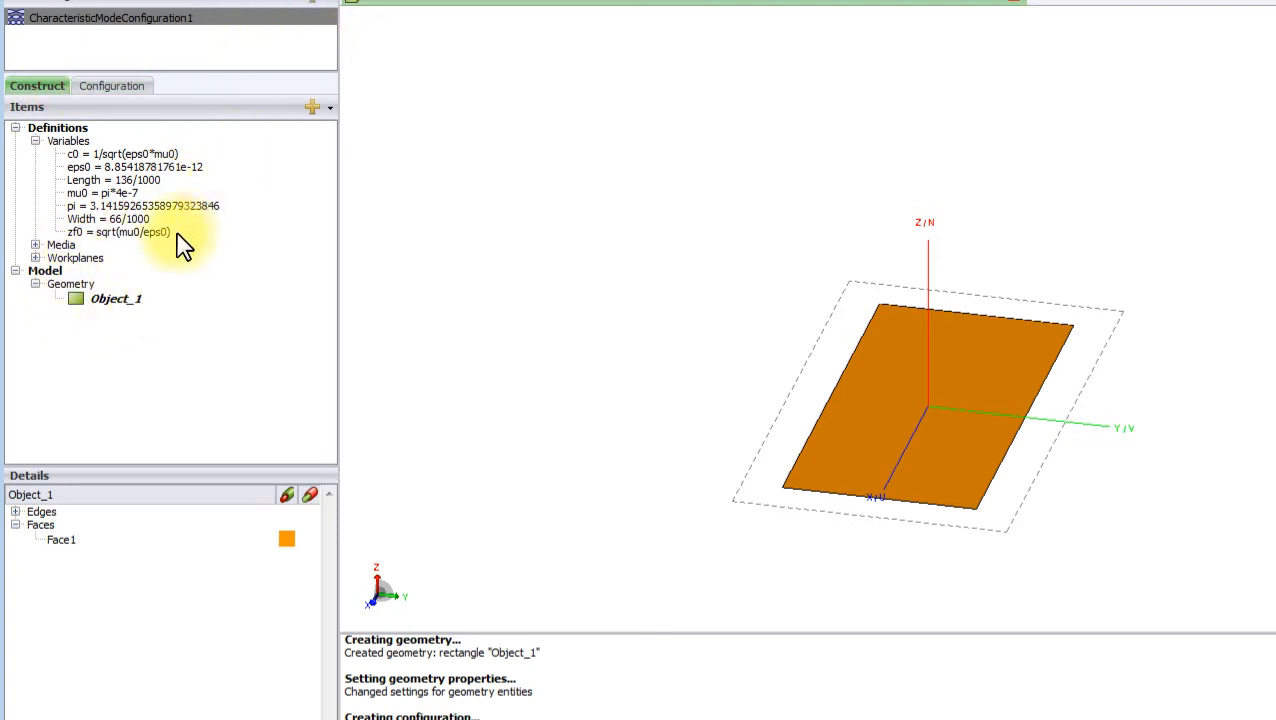
click(105, 298)
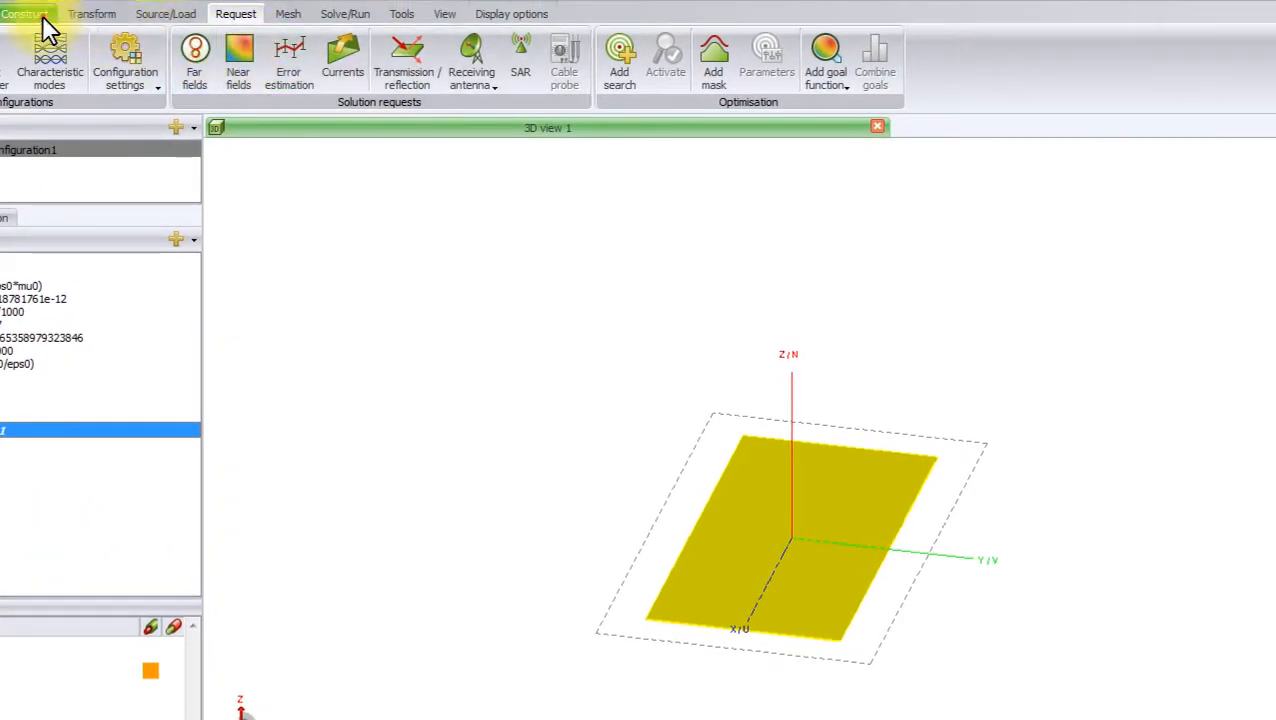
click(42, 18)
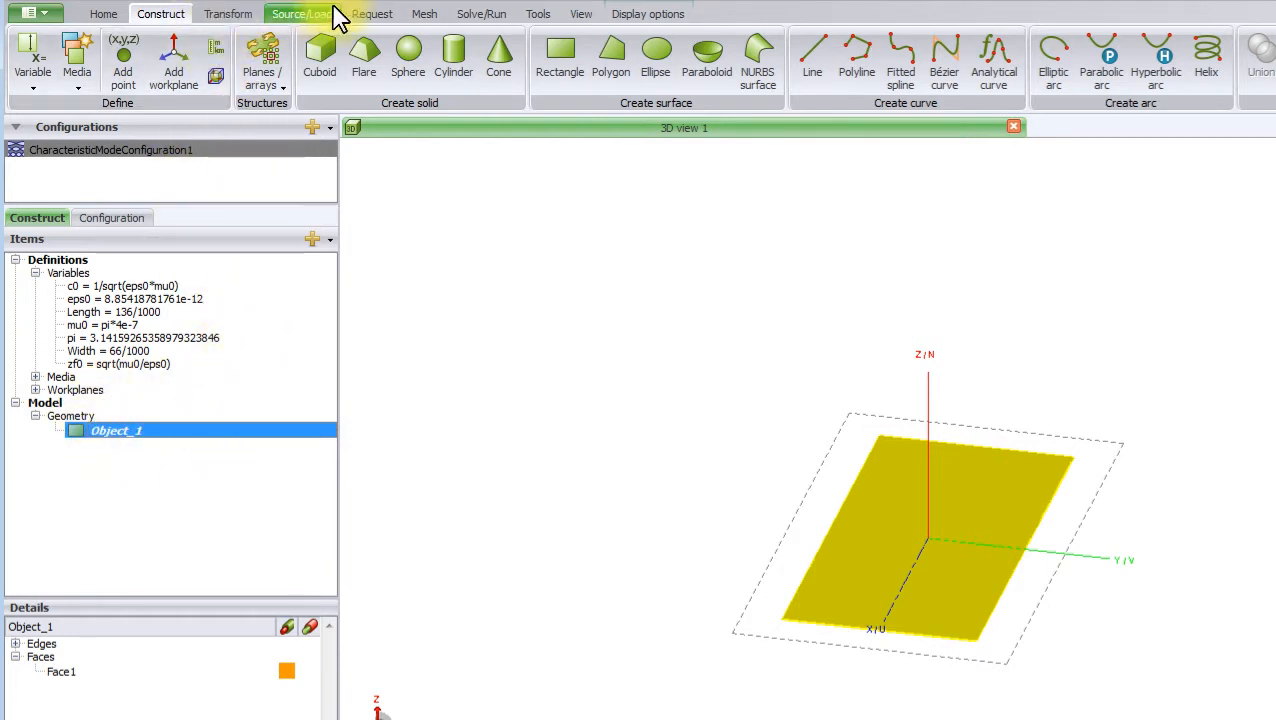
Create a 3D pattern far field request labelled FarField1 with theta and phi increments of 10 degrees.
click(366, 14)
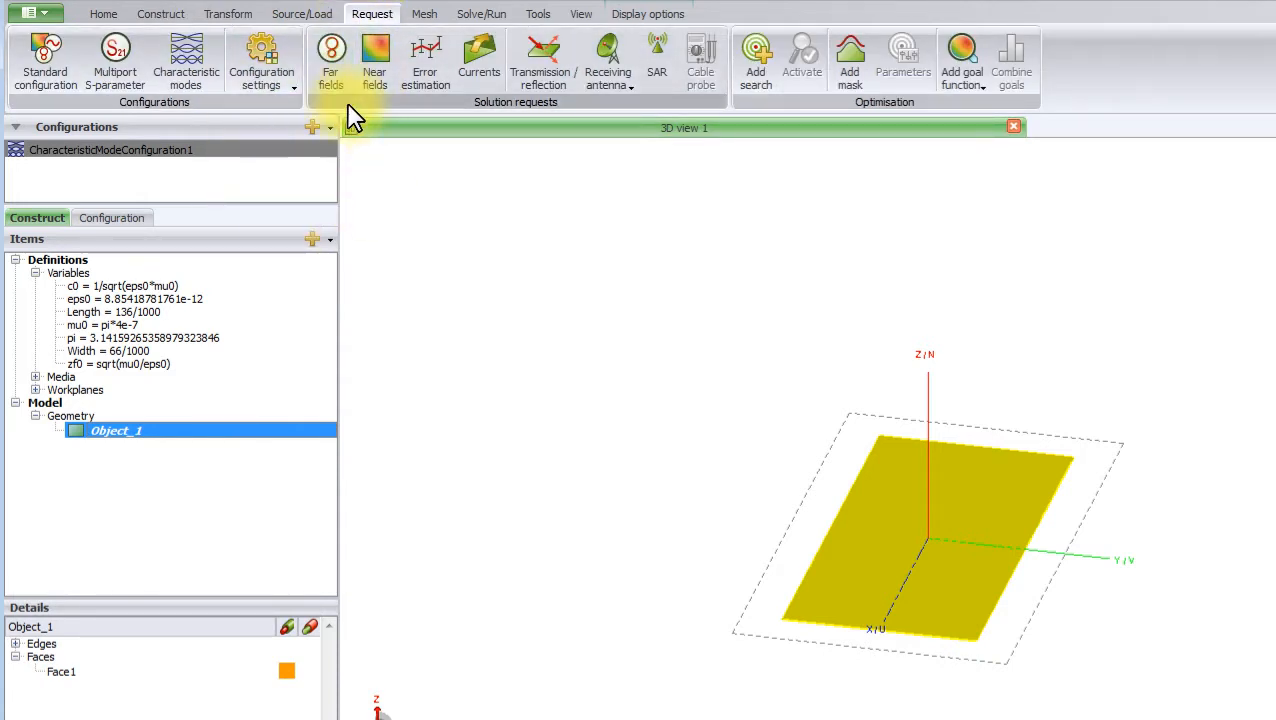
click(332, 70)
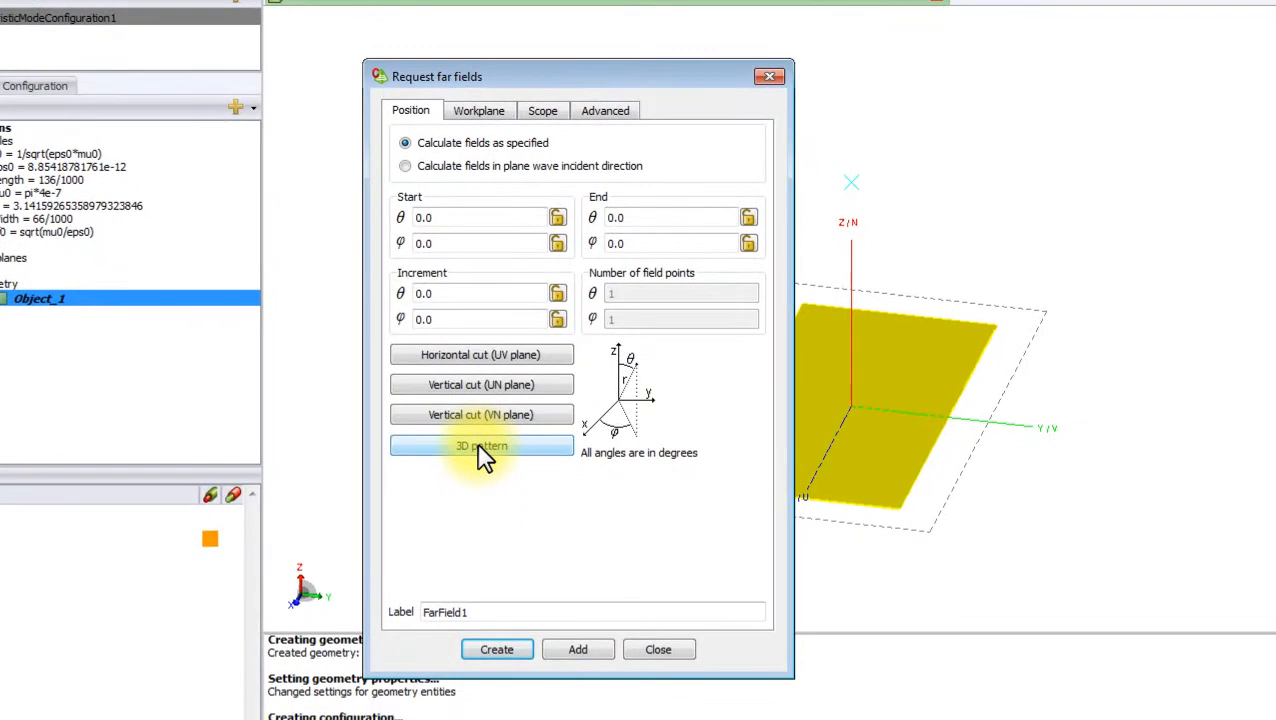
click(479, 450)
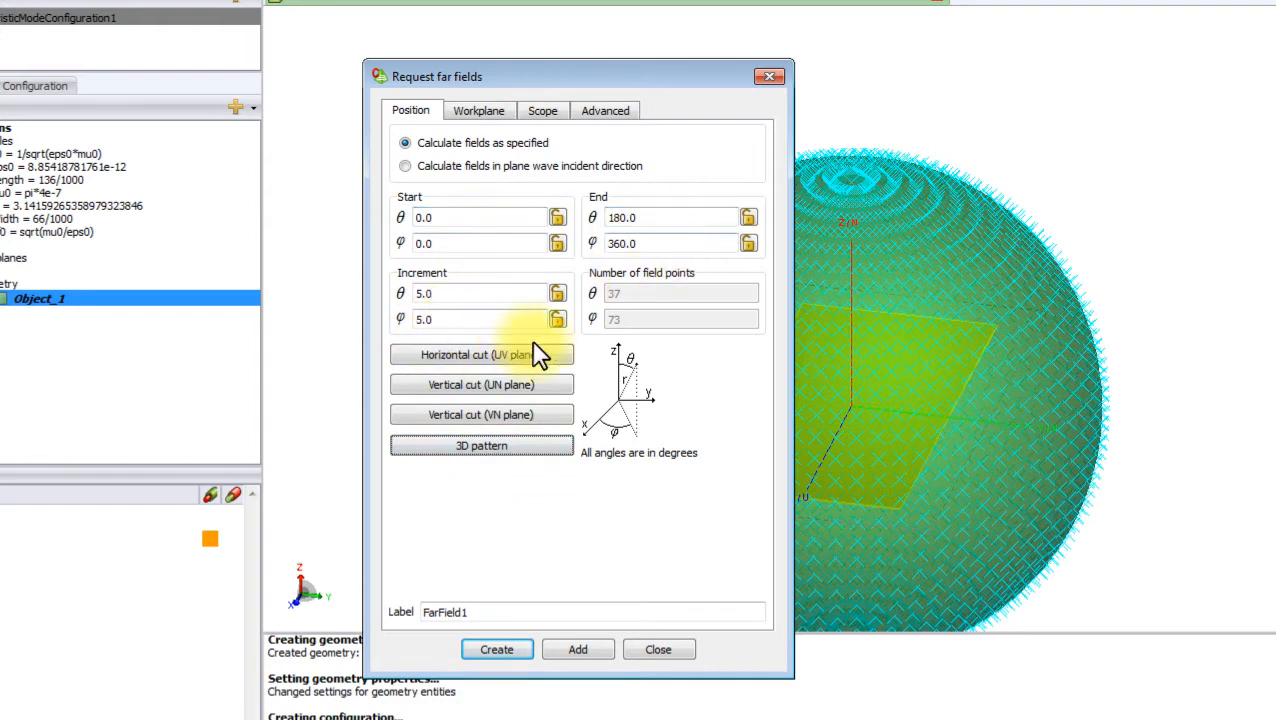
drag(443, 293, 305, 302)
text(10)
key(Tab)
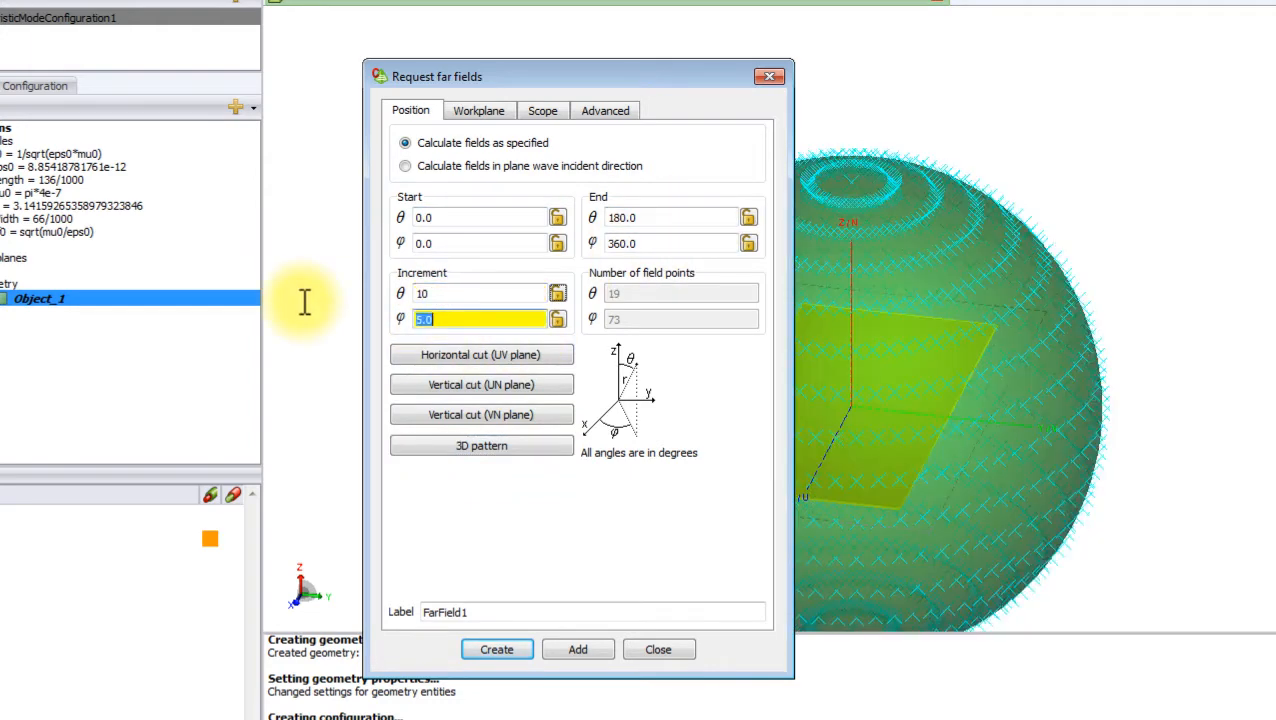
text(10)
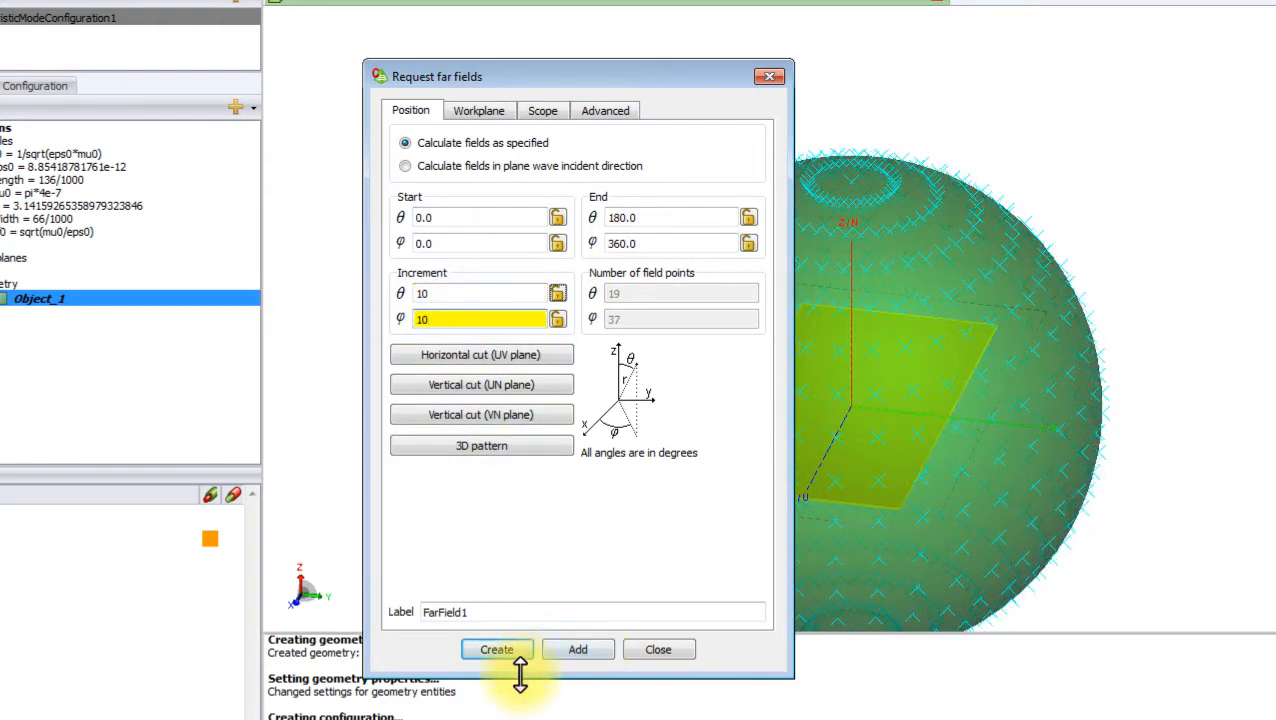
click(497, 651)
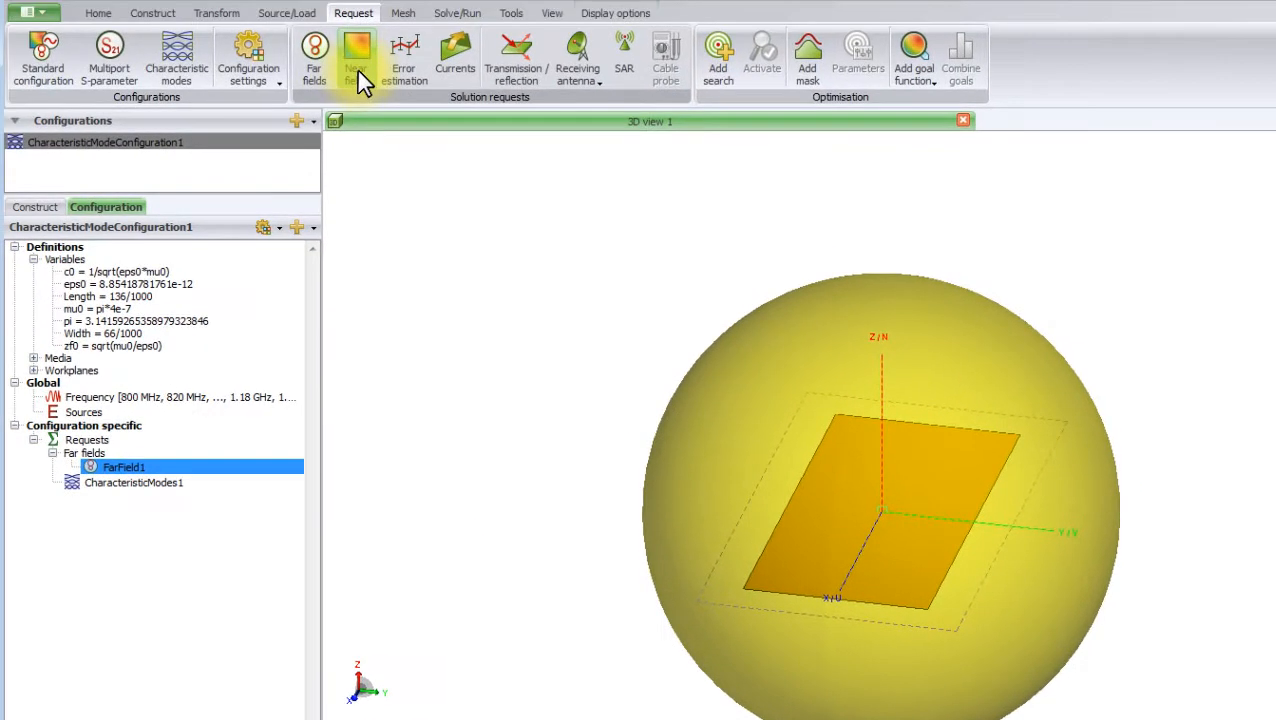
Start a Cartesian near field request with its start point at U = -Length/2, V = -Width/2 and N = 5/1000.
click(354, 60)
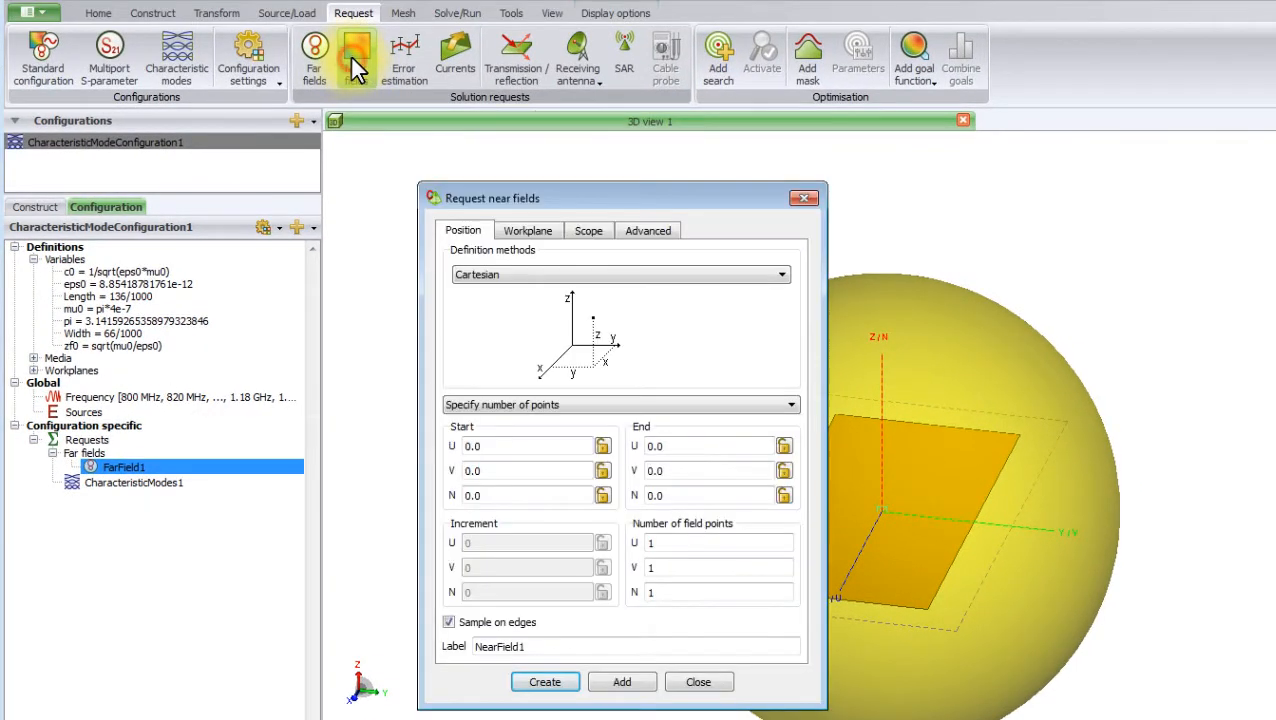
click(513, 446)
text(-)
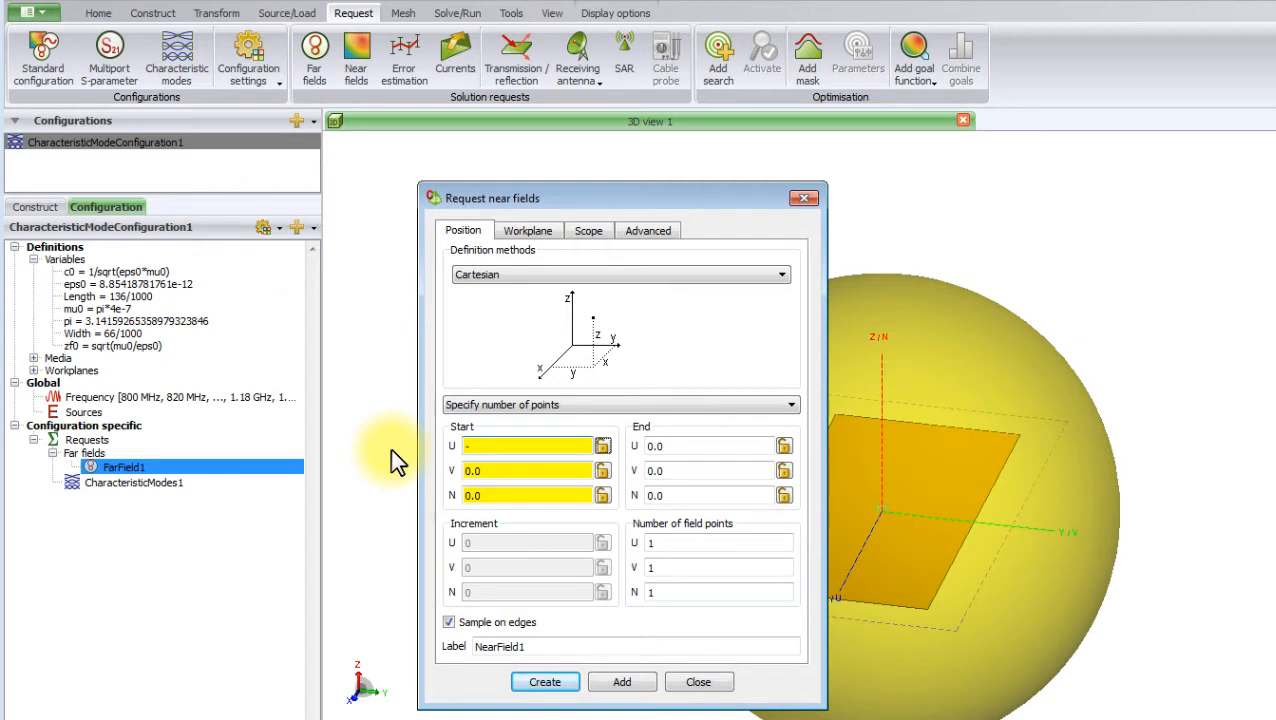
text(Length/2)
key(Tab)
text(-)
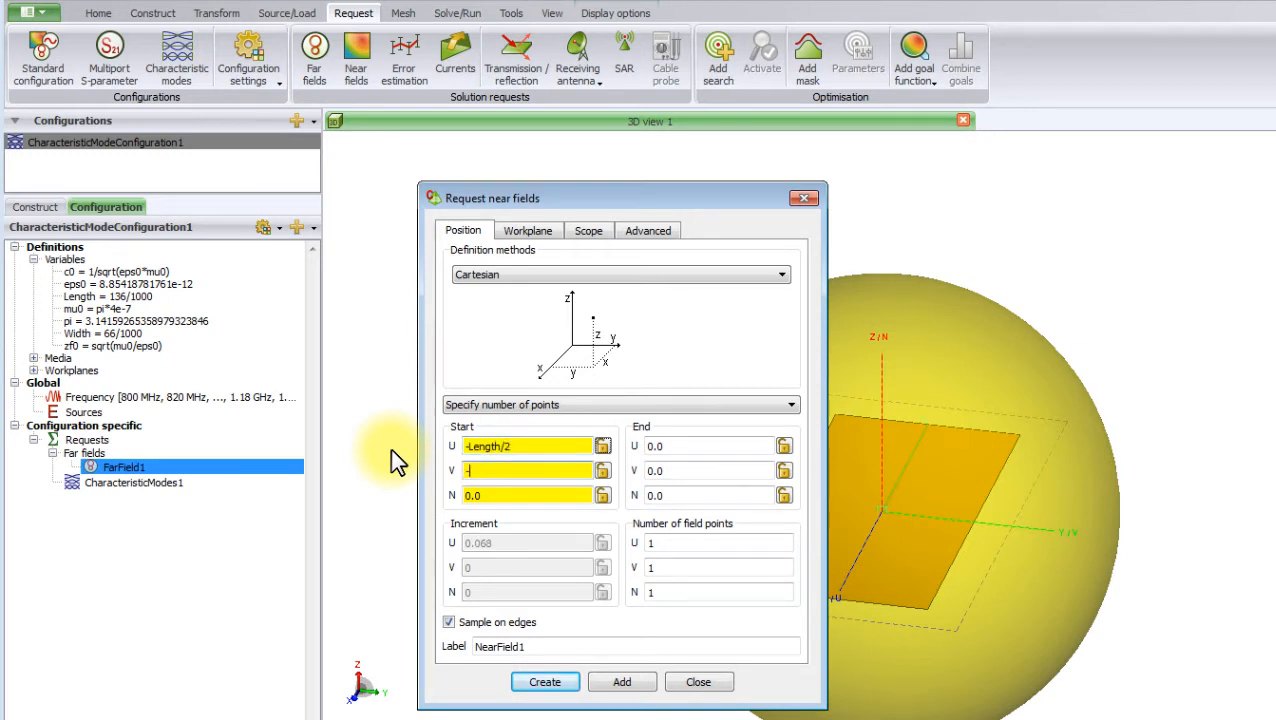
text(Width/2)
key(Tab)
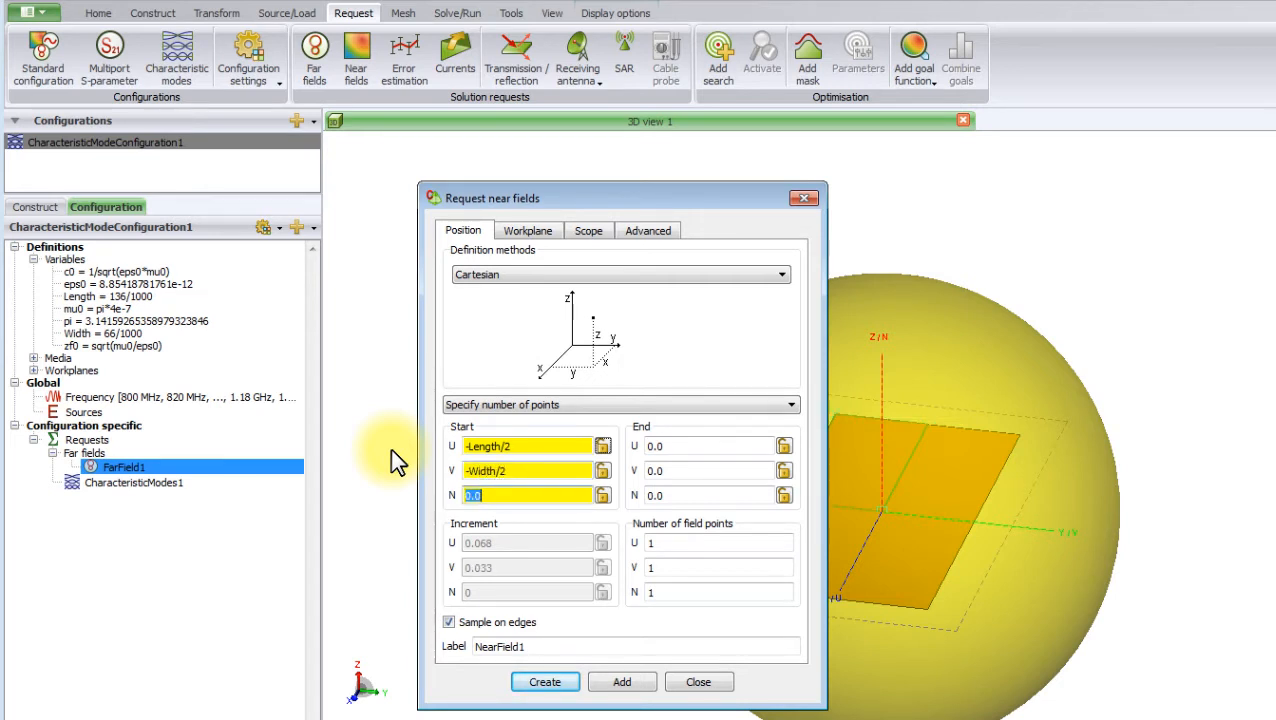
text(5/1000)
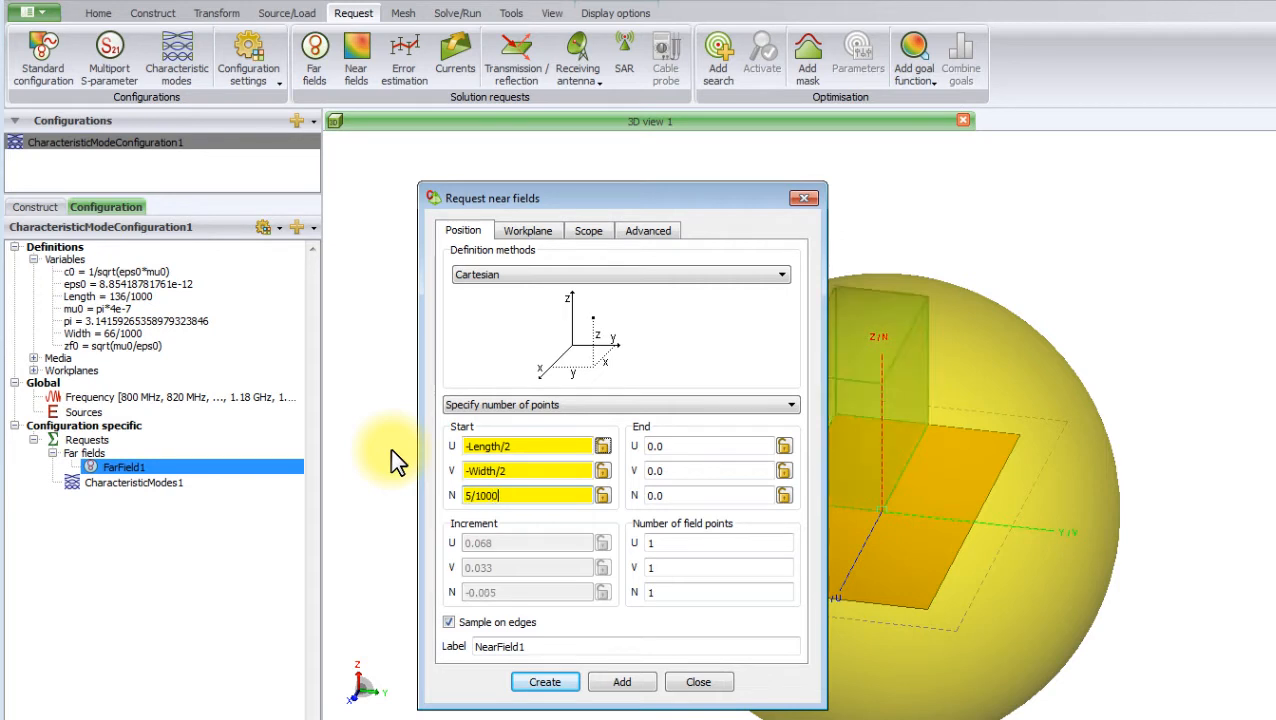
Set the near field request's end point to U = Length/2, V = Width/2 and N = 5/1000.
double_click(690, 446)
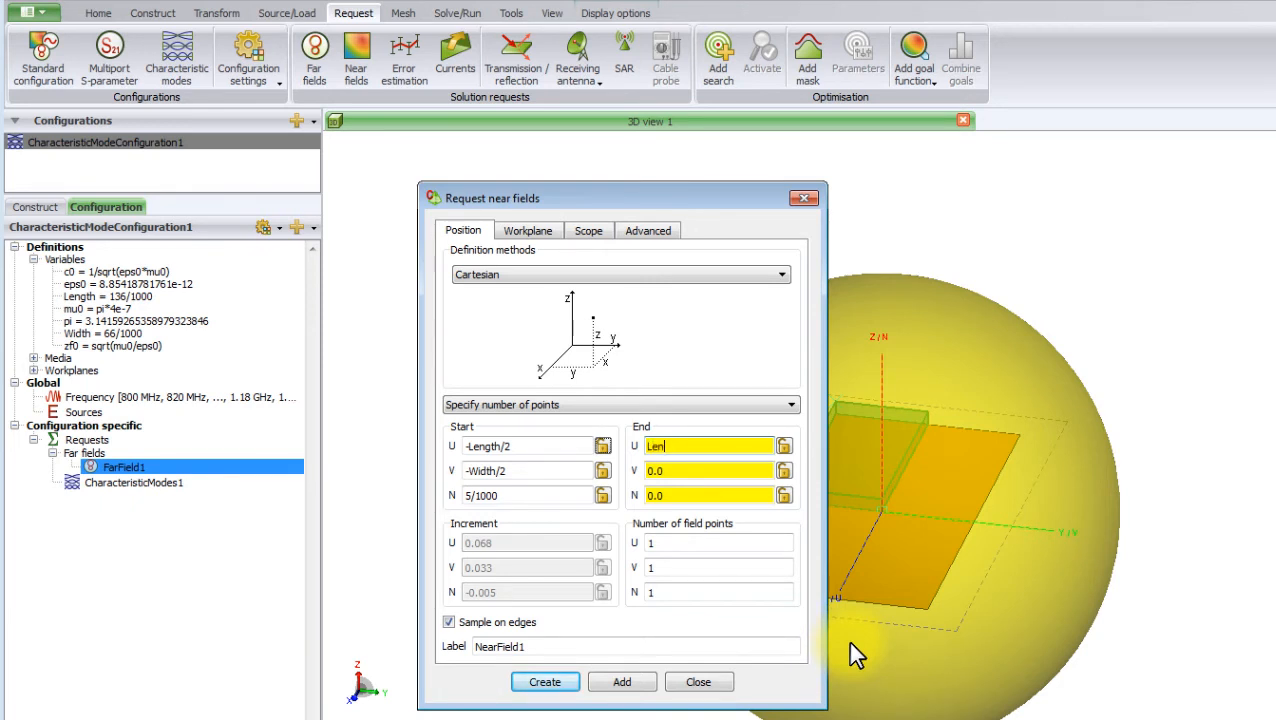
key(Tab)
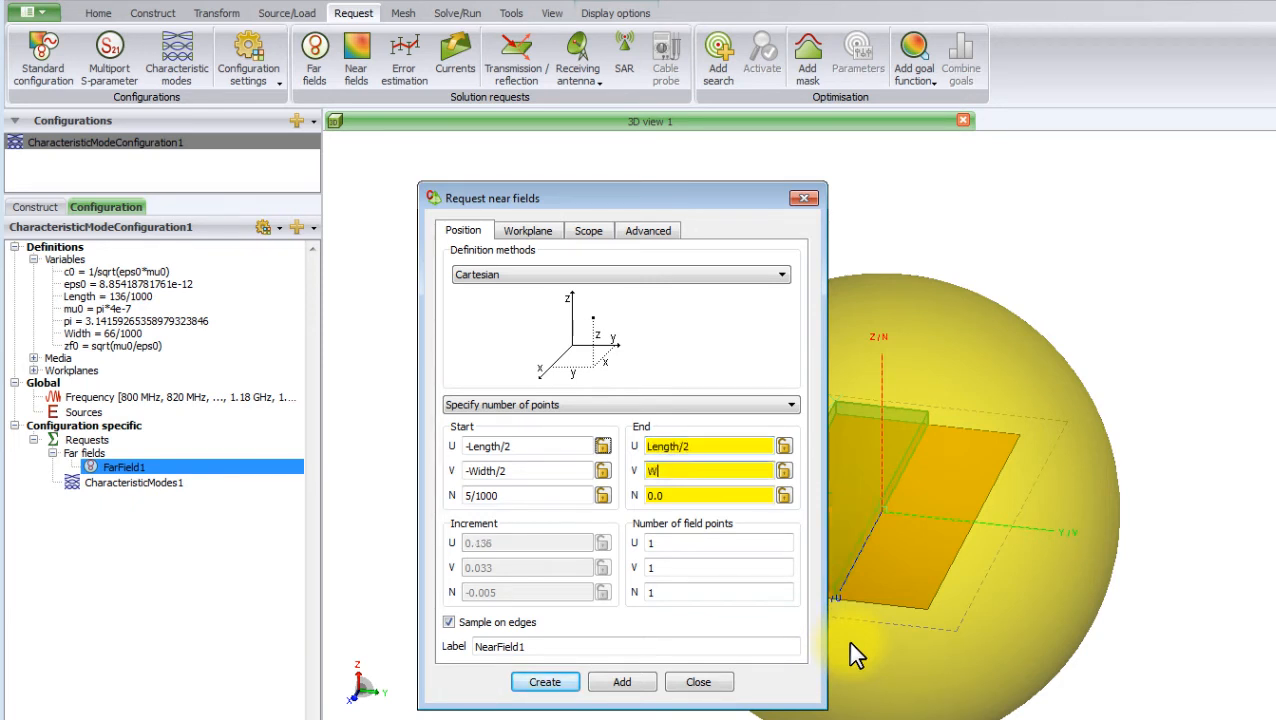
text(Width/2)
key(Tab)
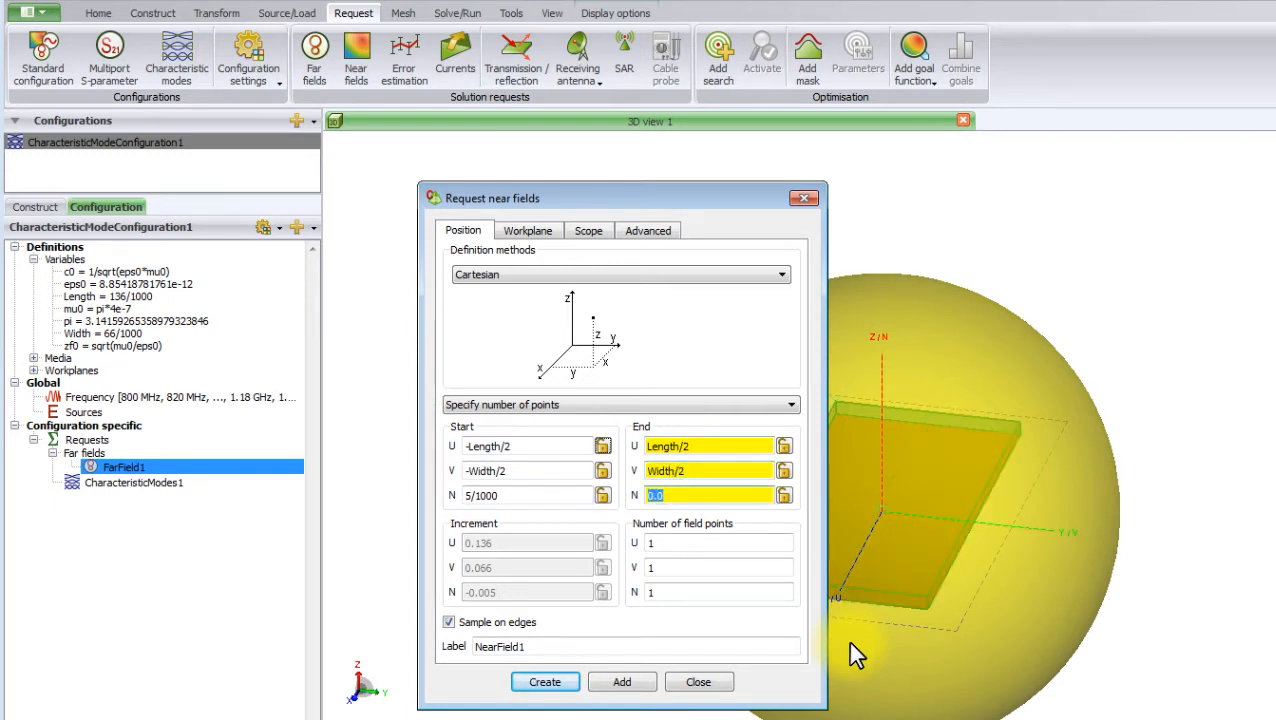
text(5/1000)
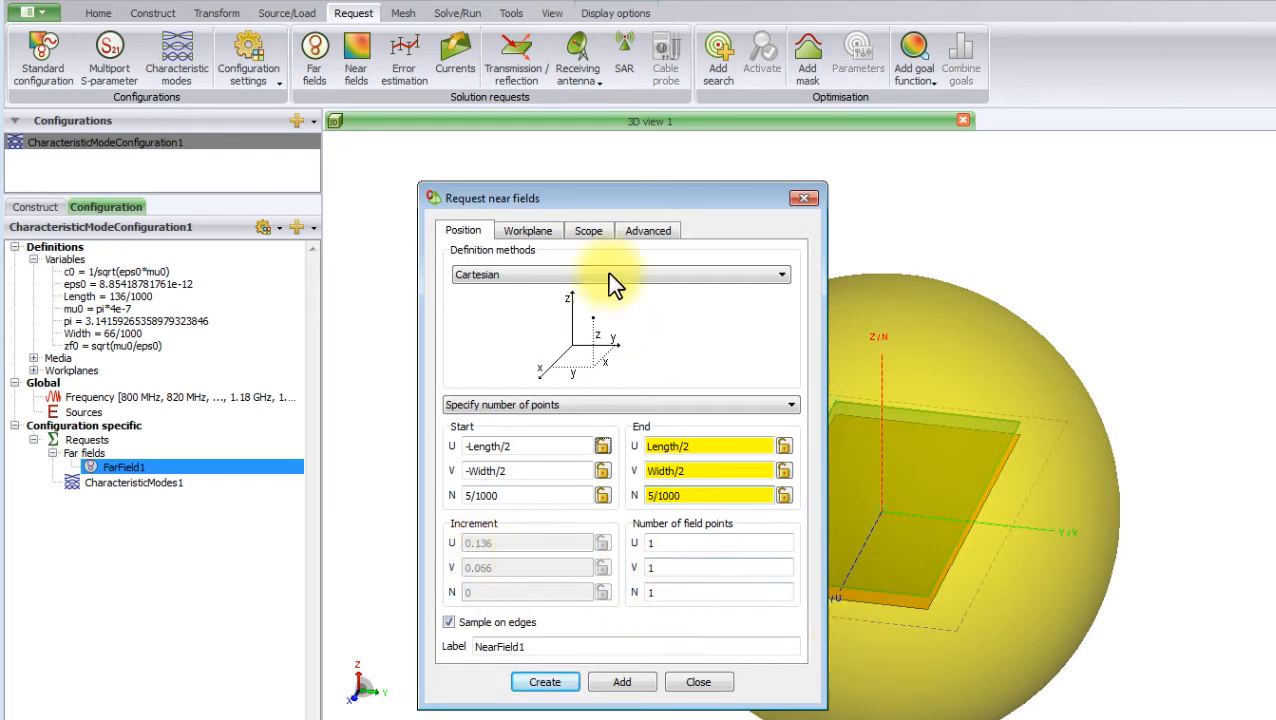
Set the near field points to 10 in U, 6 in V and 1 in N, and create the request as NearField1.
drag(629, 198, 485, 197)
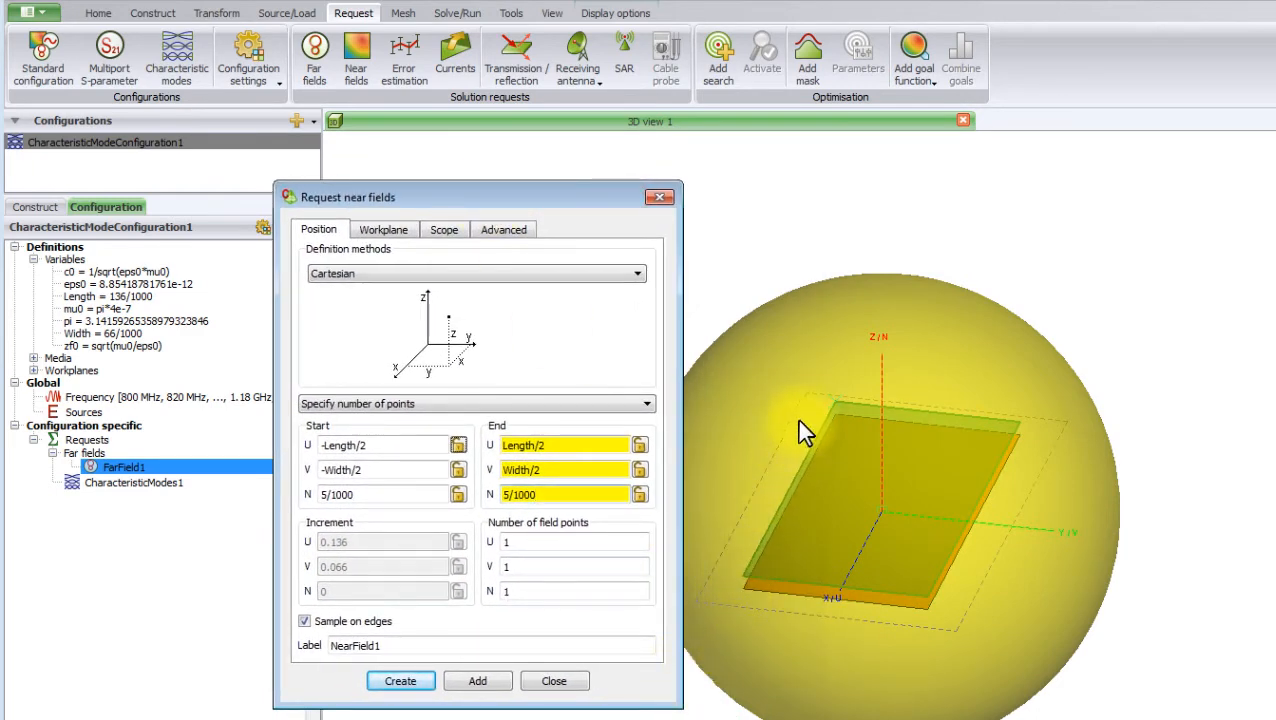
click(553, 546)
key(BackSpace)
text(10)
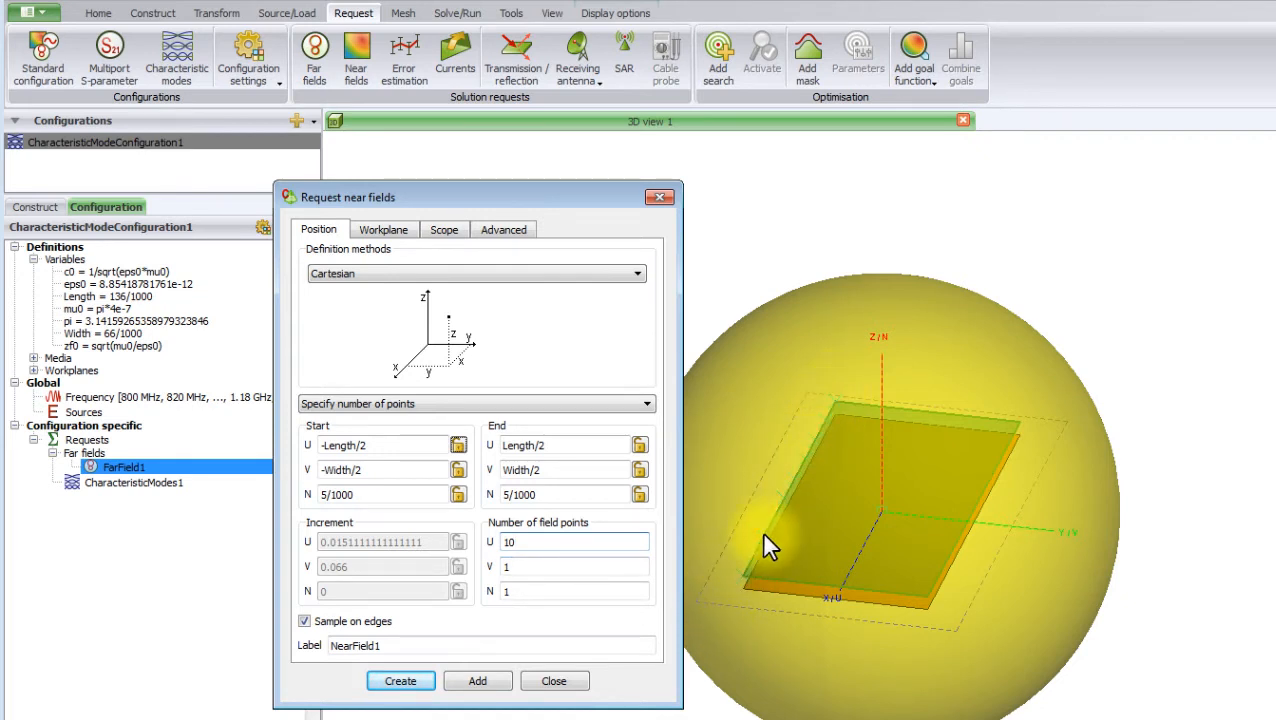
double_click(528, 567)
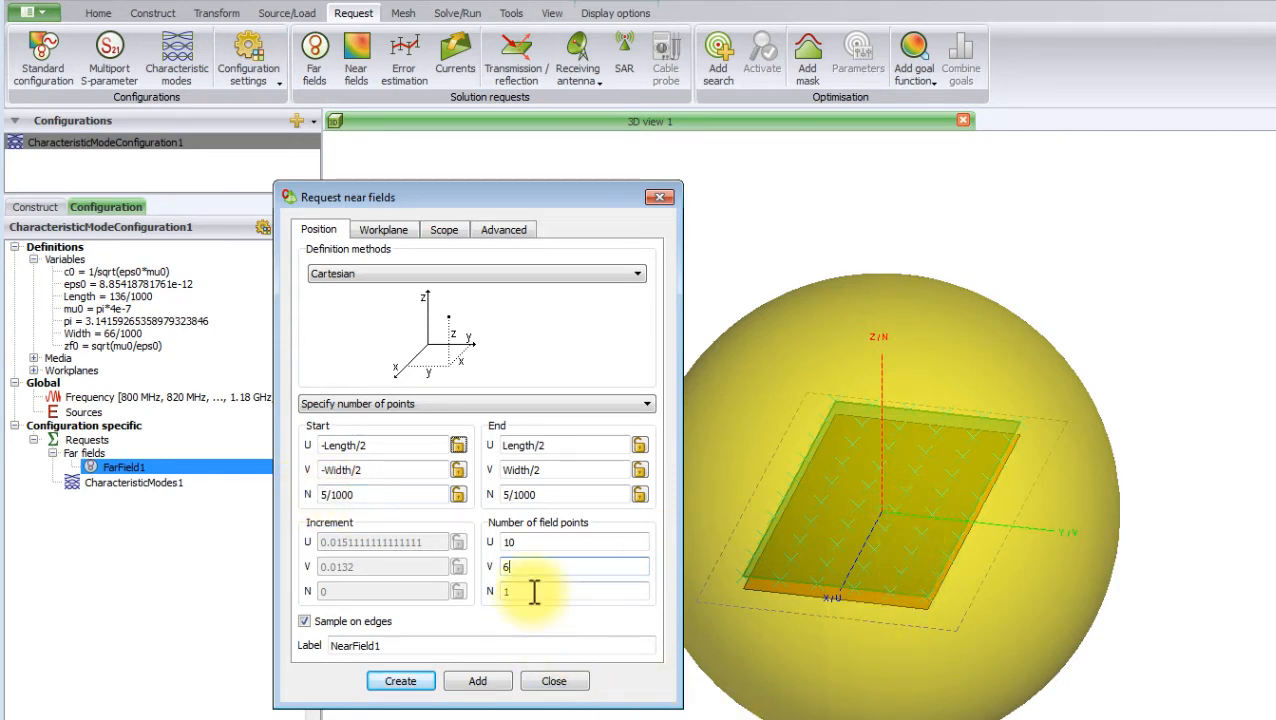
drag(527, 592, 500, 592)
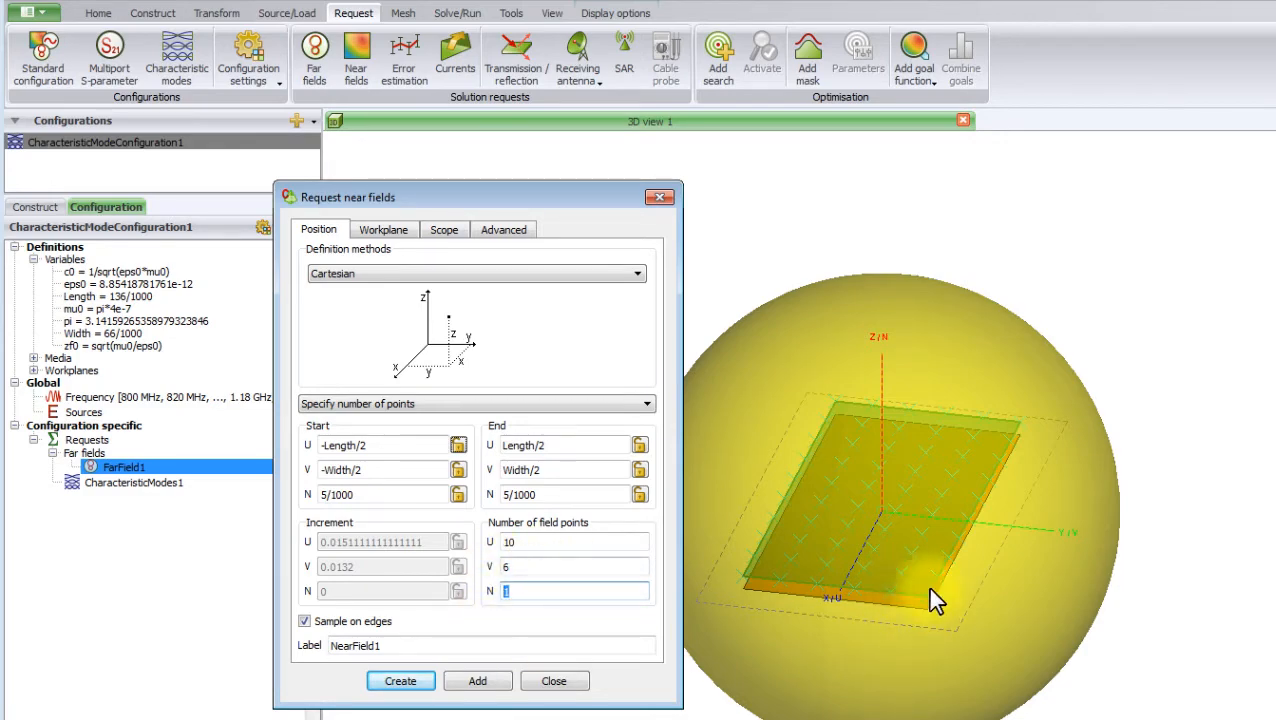
click(400, 682)
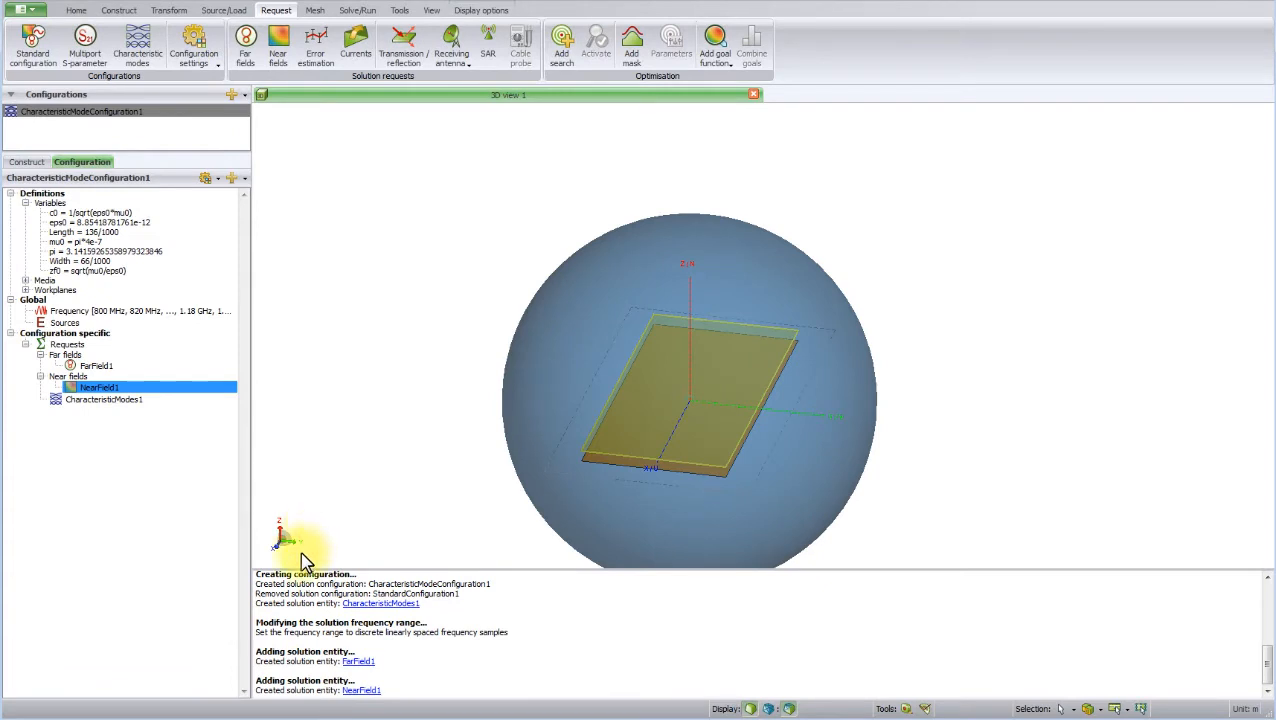
drag(732, 424, 730, 478)
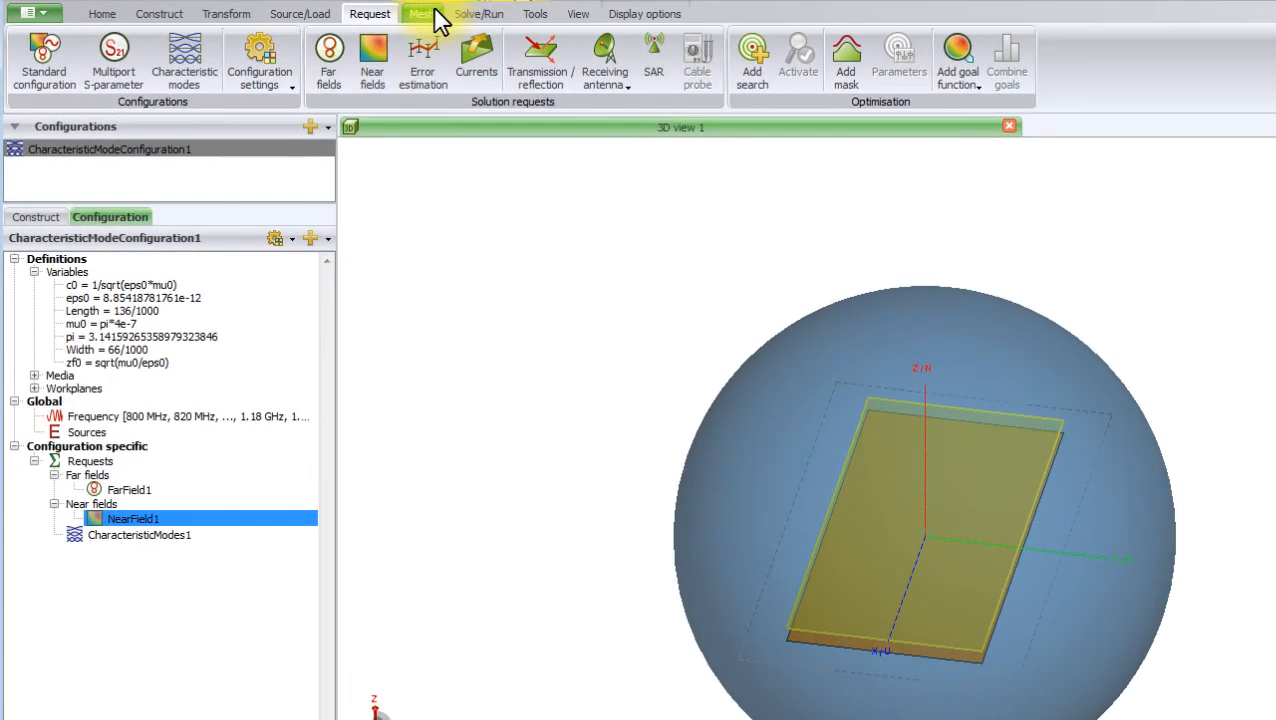
Mesh the whole model with the Standard mesh size.
click(322, 13)
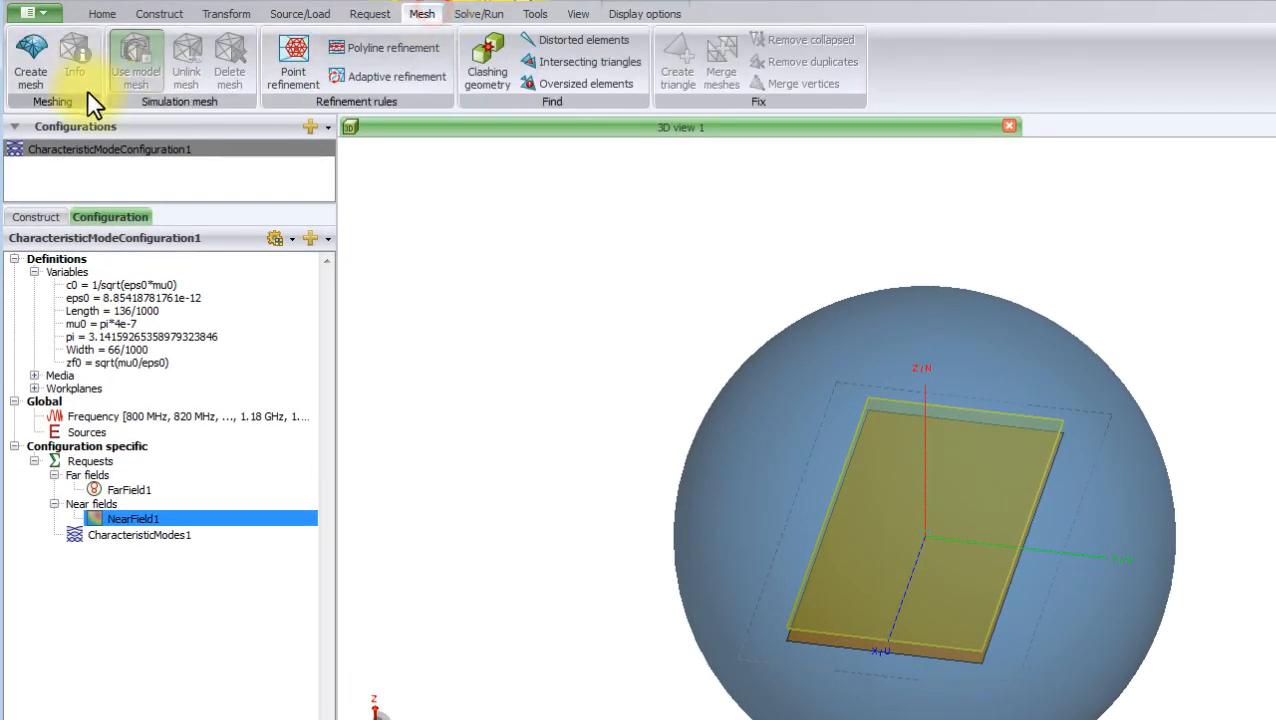
click(24, 72)
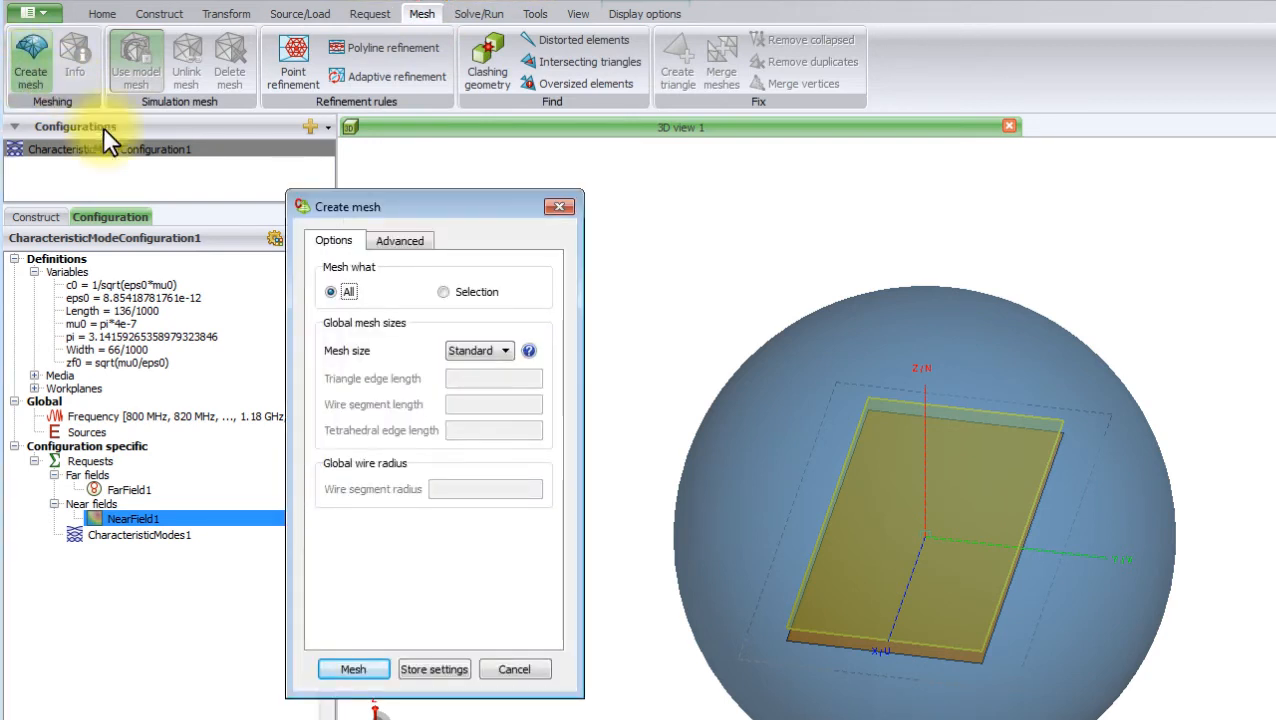
click(483, 350)
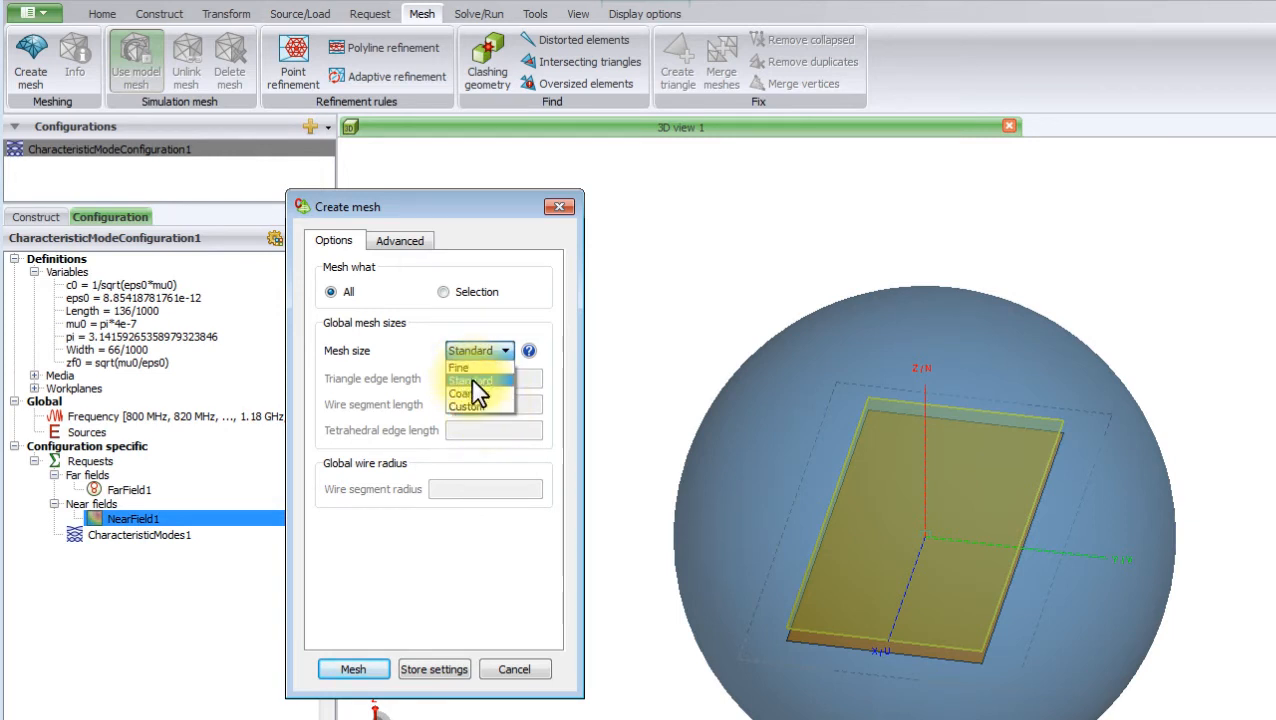
click(473, 381)
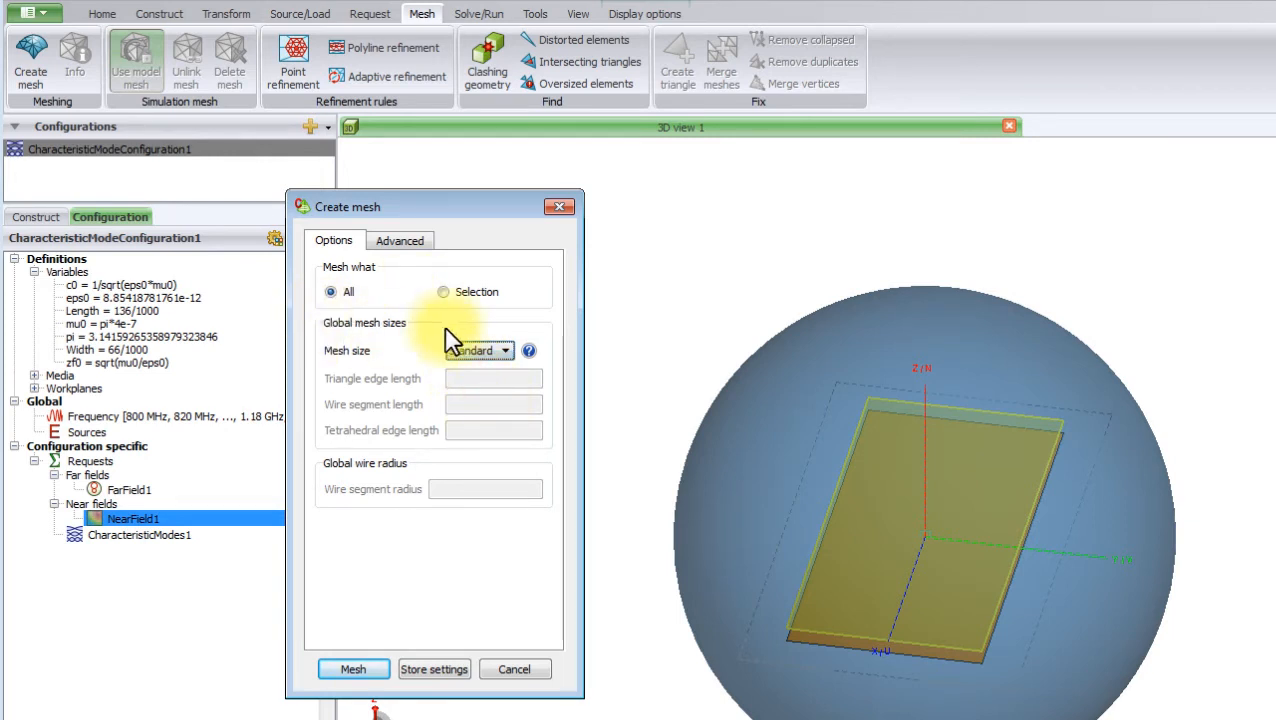
click(365, 670)
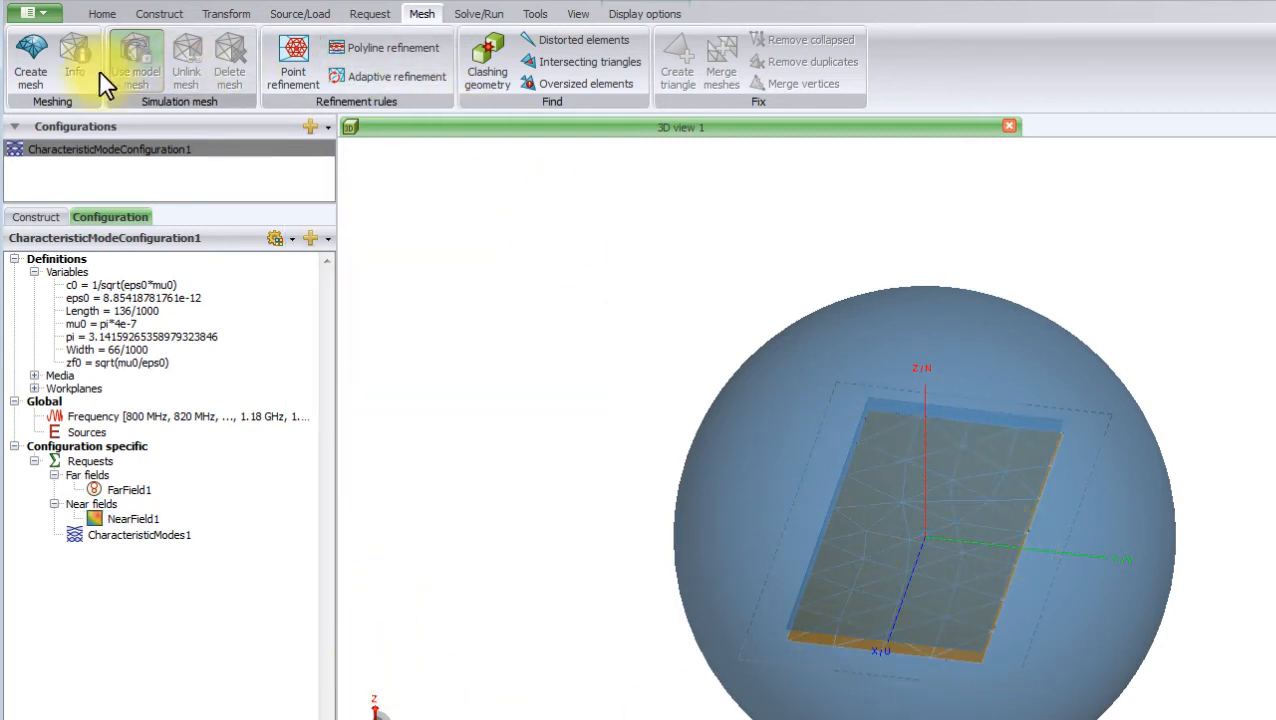
Remesh the whole model with the Fine mesh size and save the model.
click(41, 50)
click(499, 345)
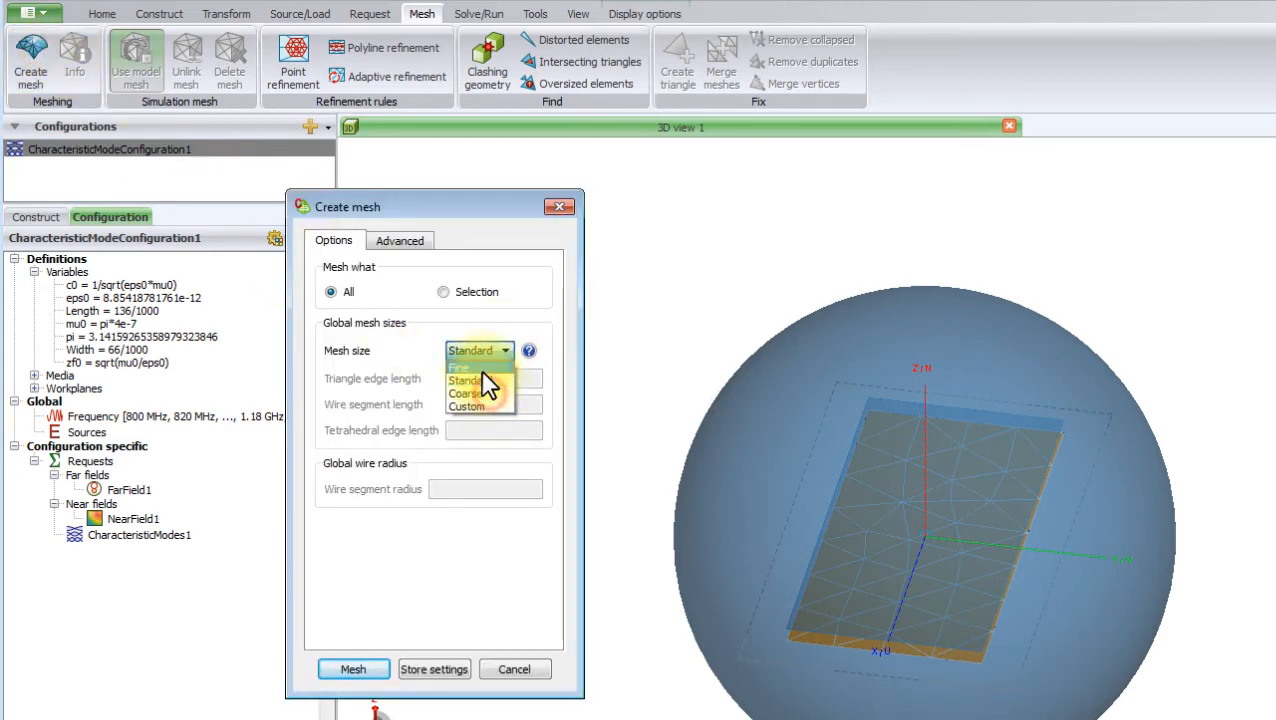
click(478, 368)
click(370, 668)
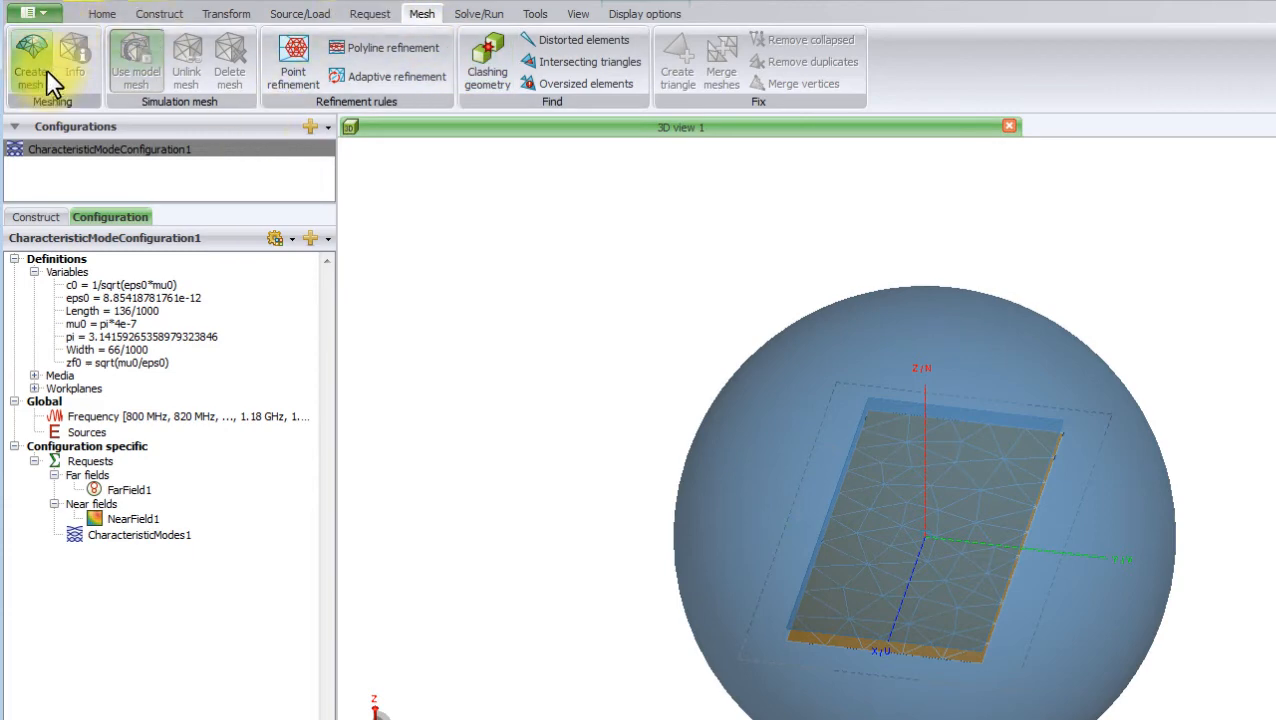
click(36, 13)
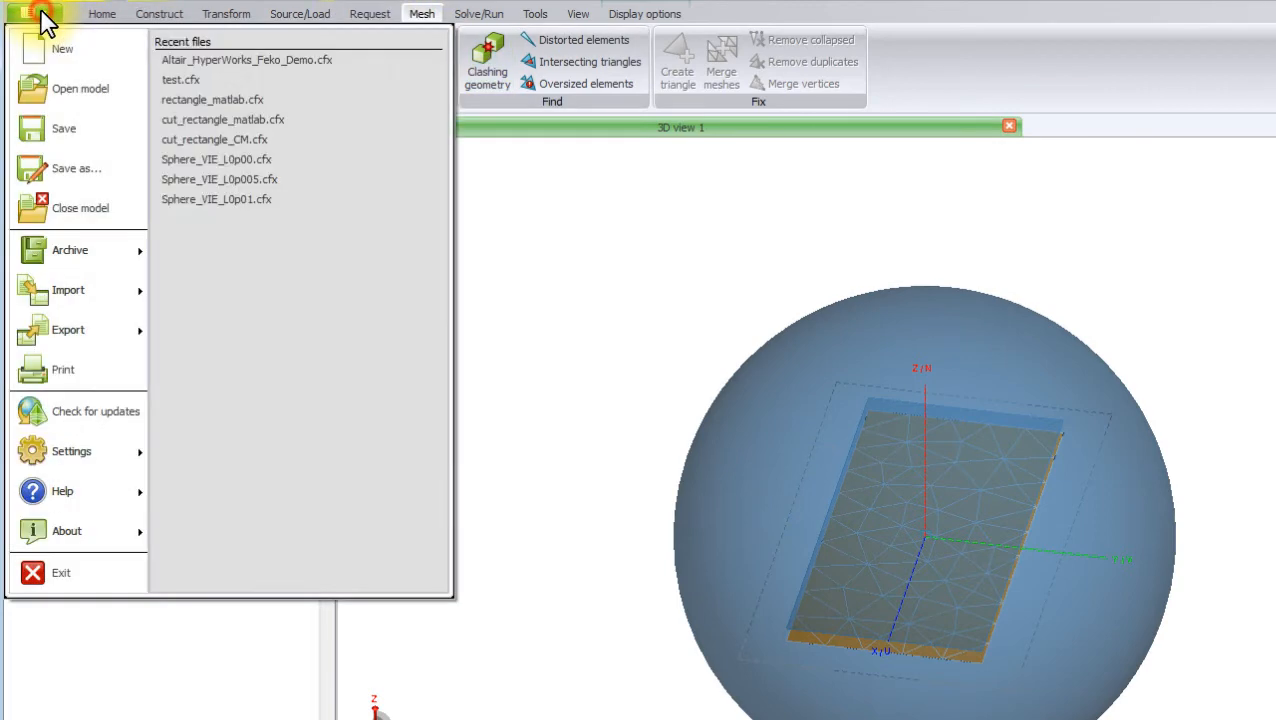
click(37, 113)
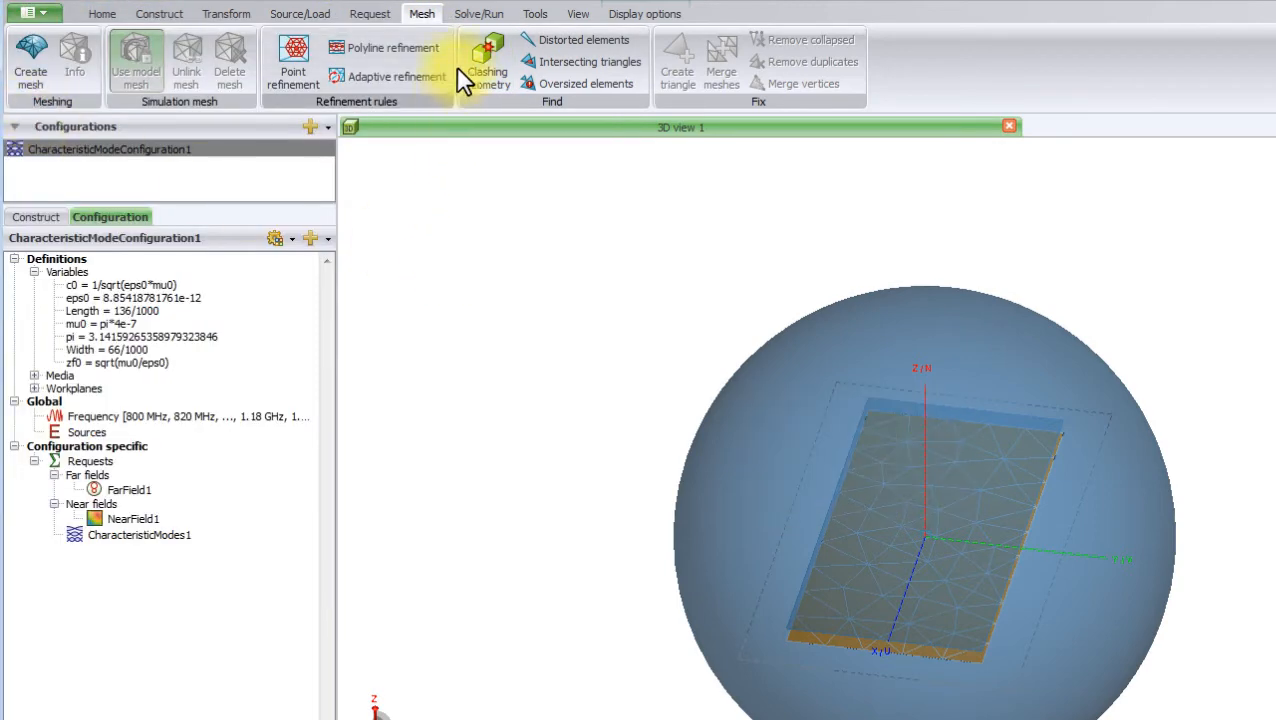
Run the FEKO solver on the model, overwriting the existing solution files, and close the finished run's dialog.
click(480, 15)
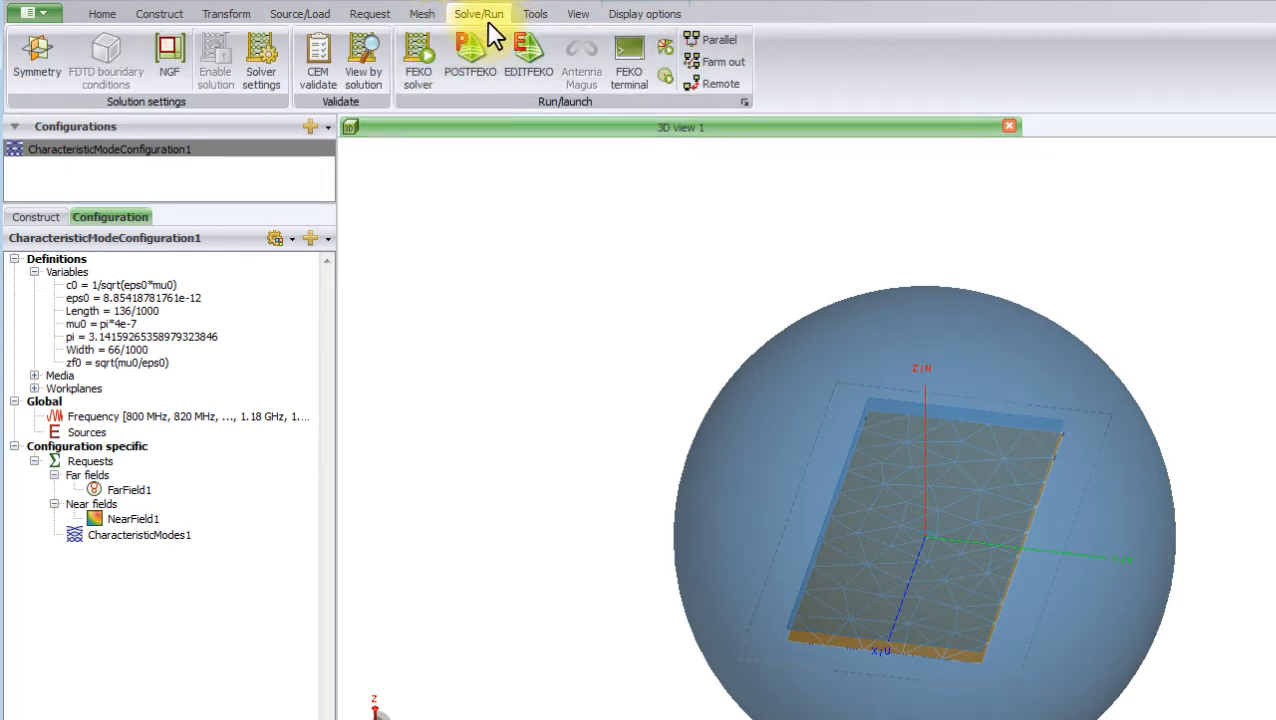
click(430, 76)
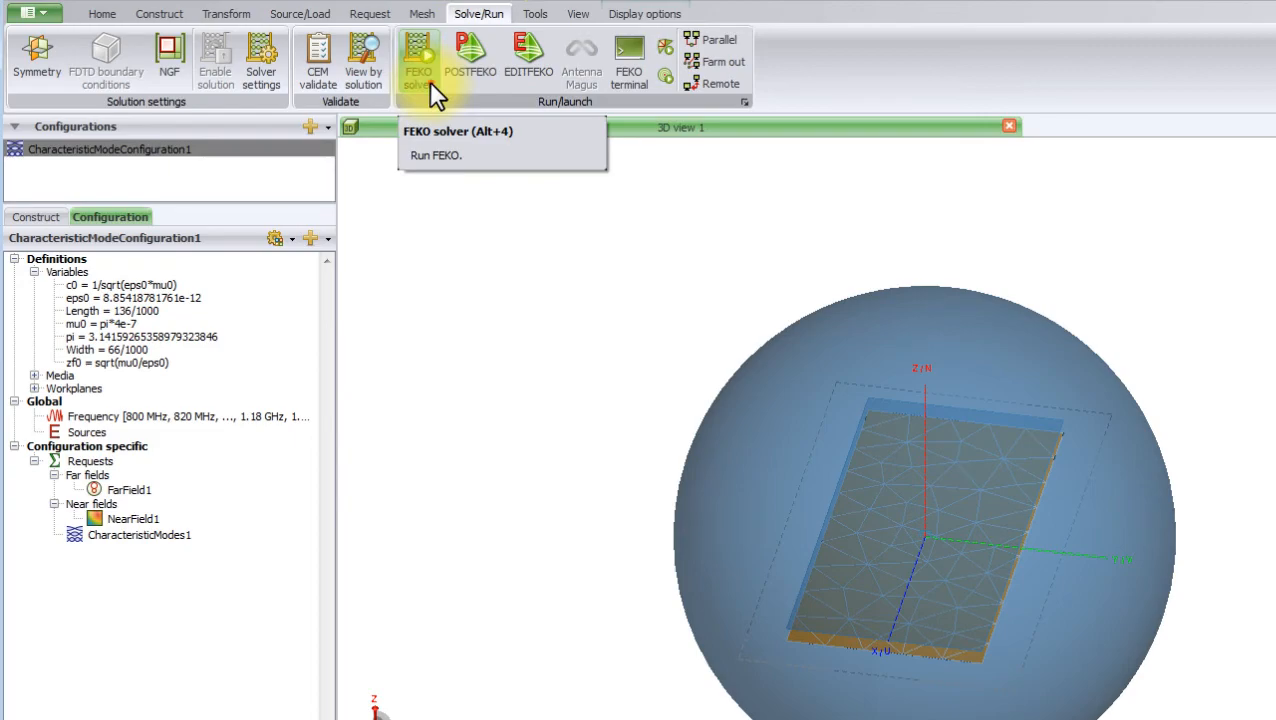
click(429, 81)
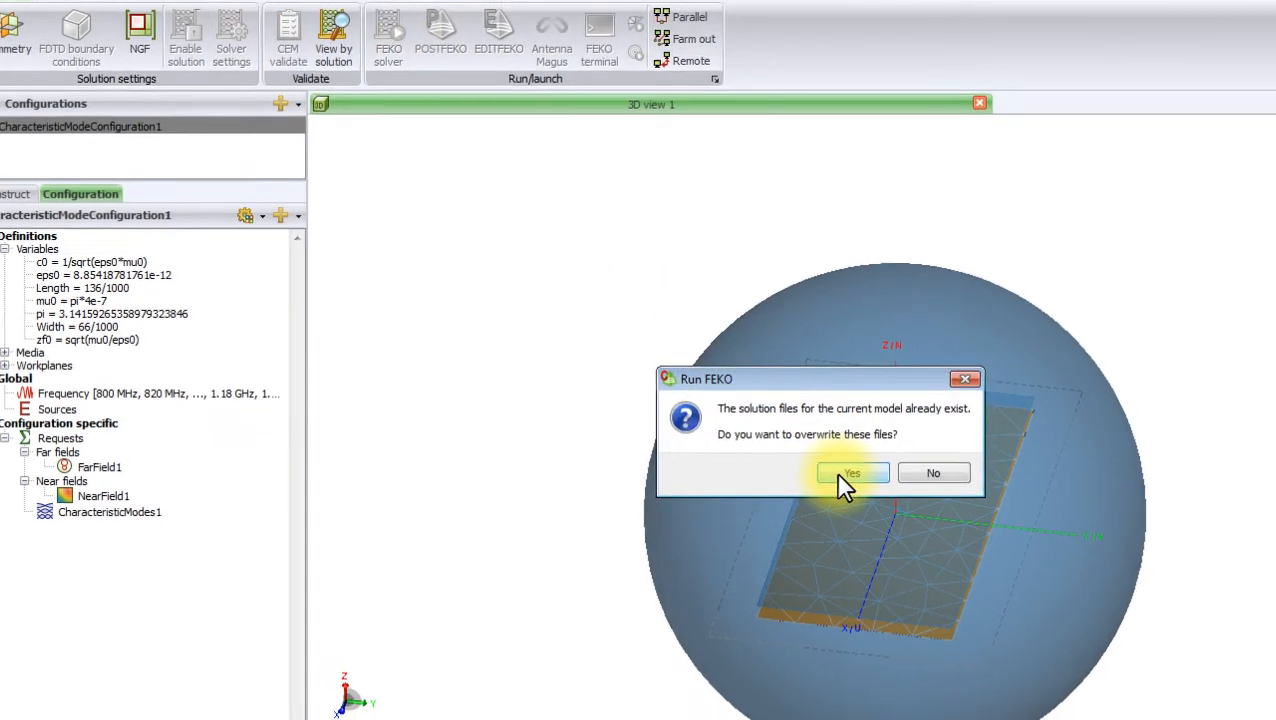
click(882, 496)
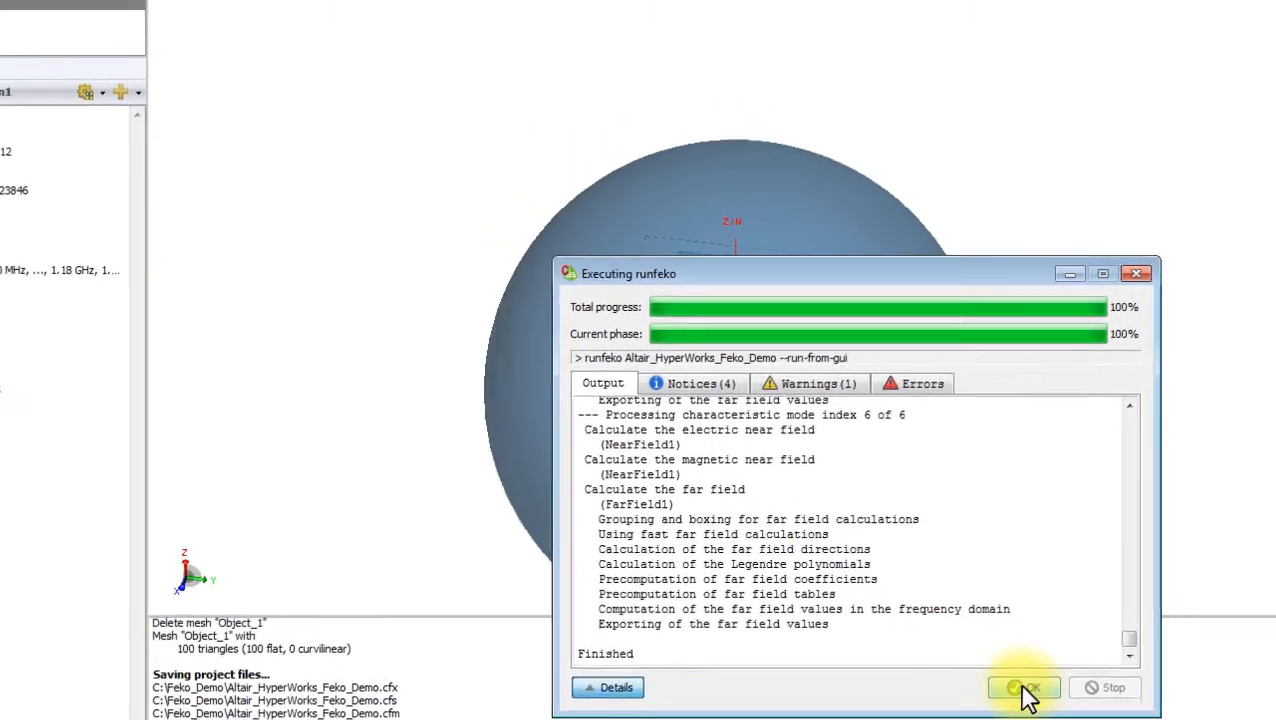
click(955, 635)
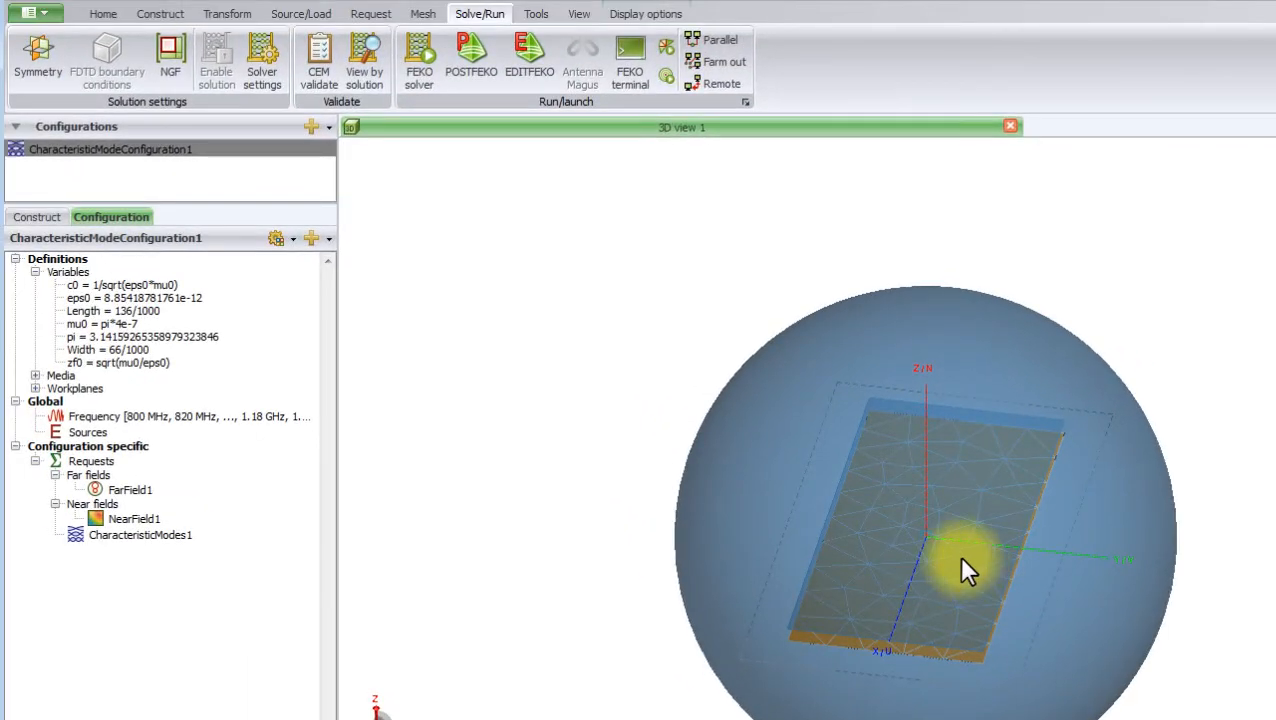
Switch to POSTFEKO, dismiss the warnings, and plot CharacteristicModes1 on a new Cartesian graph.
click(484, 72)
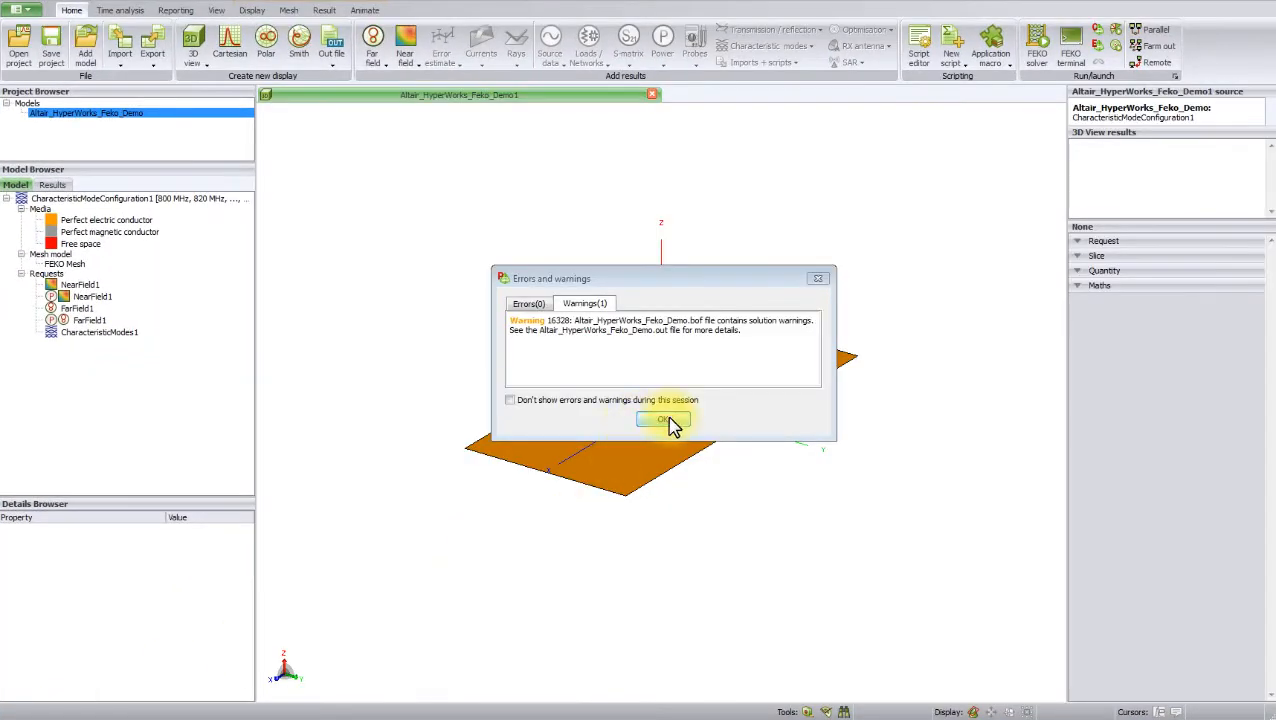
click(664, 420)
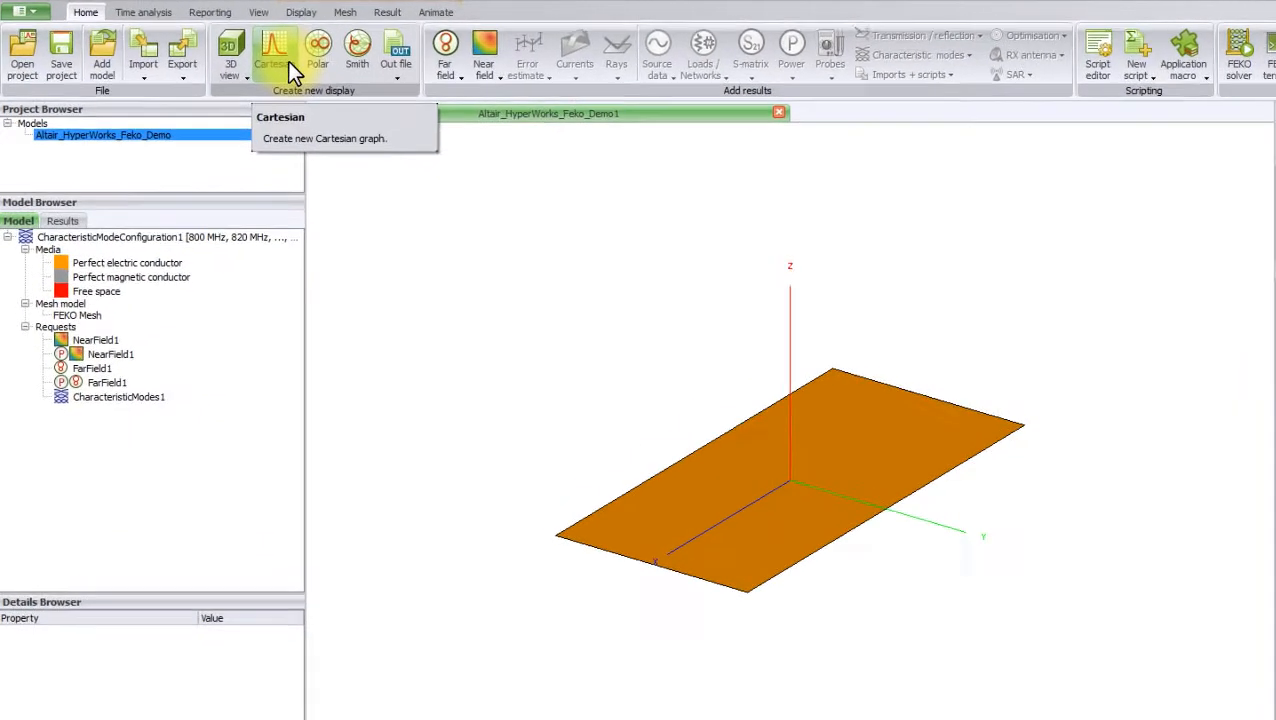
click(287, 62)
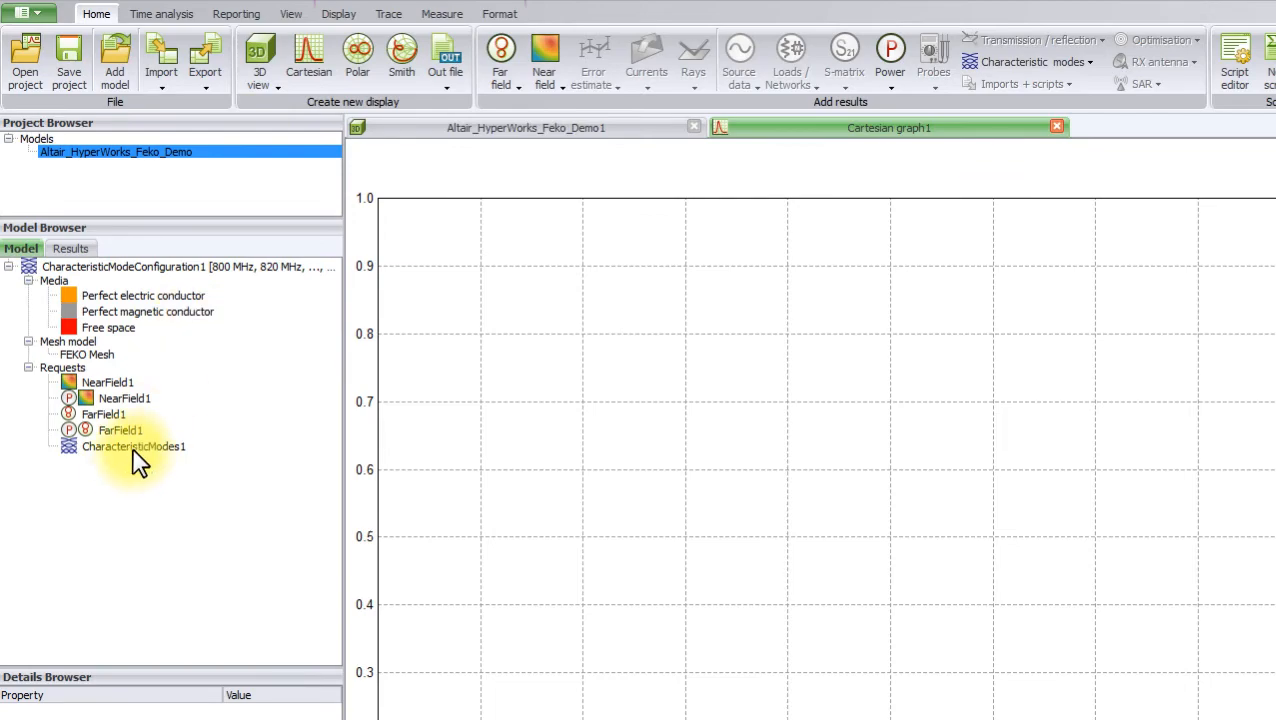
drag(137, 450, 455, 527)
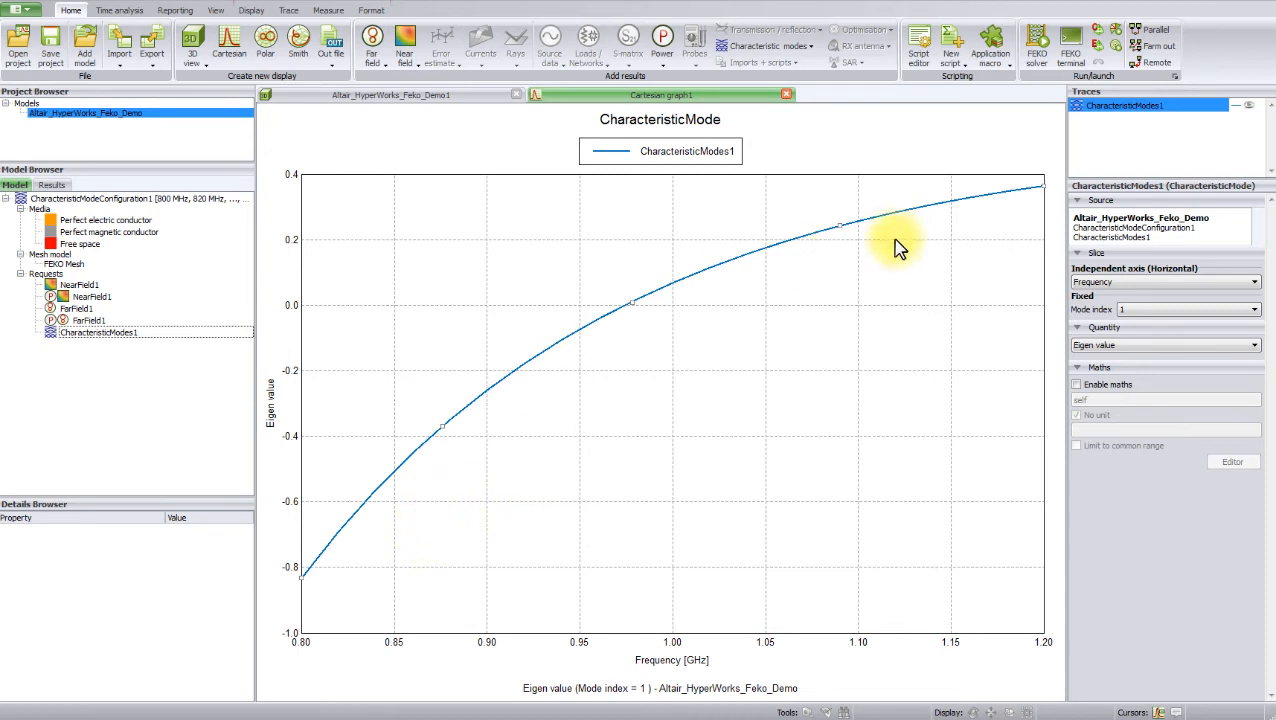
Add two more CharacteristicModes1 traces to the graph, with mode index 2 and mode index 3.
drag(95, 333, 440, 330)
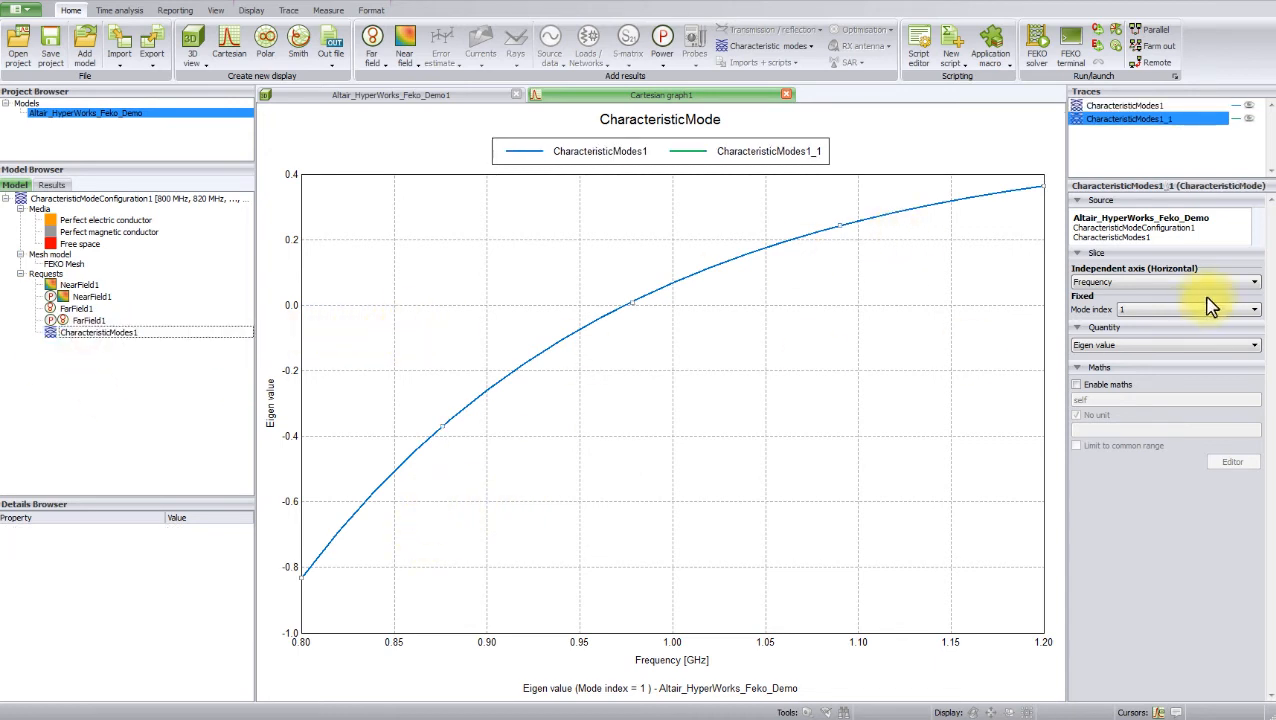
click(1192, 310)
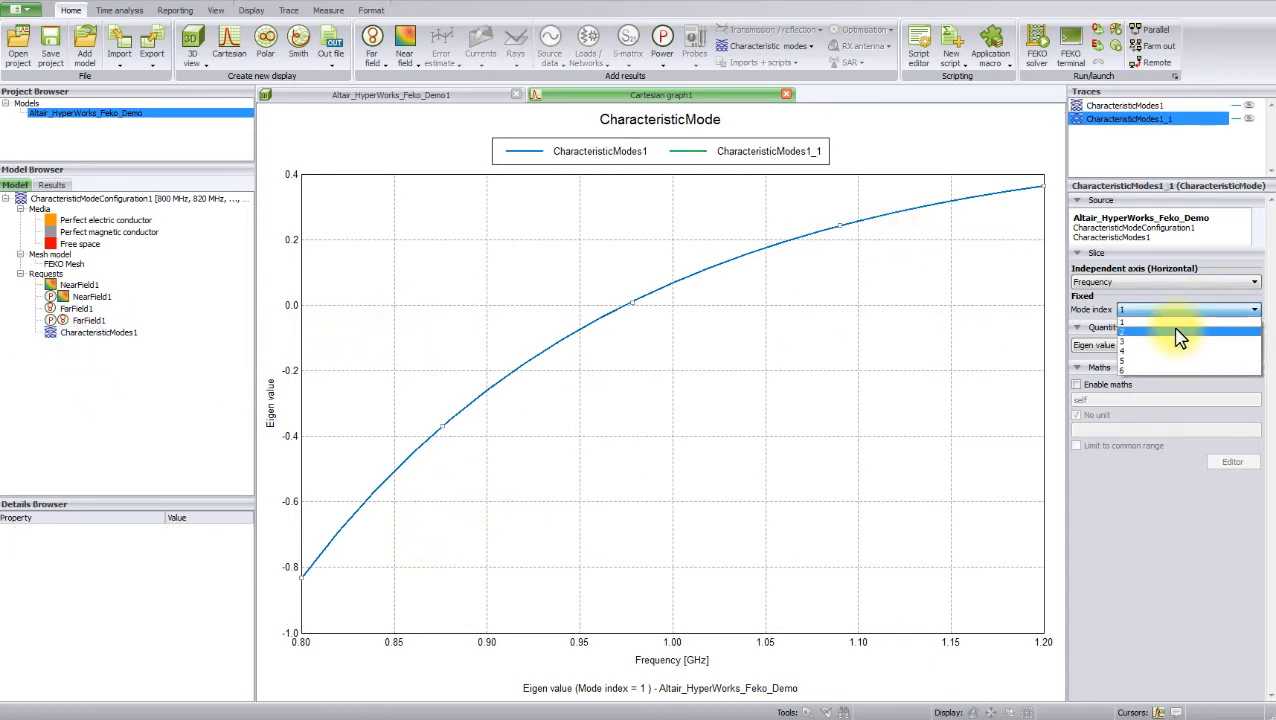
click(1178, 332)
drag(62, 332, 1215, 293)
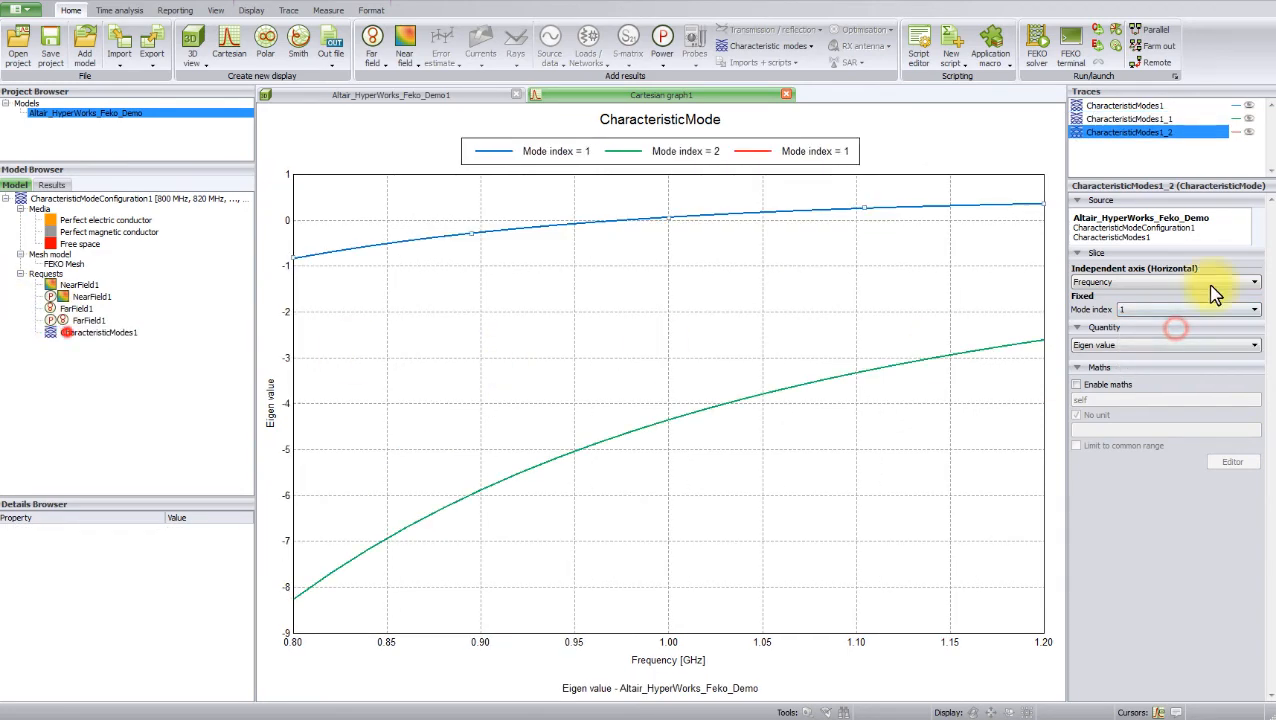
click(1199, 308)
click(1200, 340)
Add three further CharacteristicModes1 traces to the graph, with mode indexes 4, 5 and 6.
click(1191, 310)
drag(115, 333, 490, 390)
click(1175, 352)
click(1145, 311)
click(1146, 357)
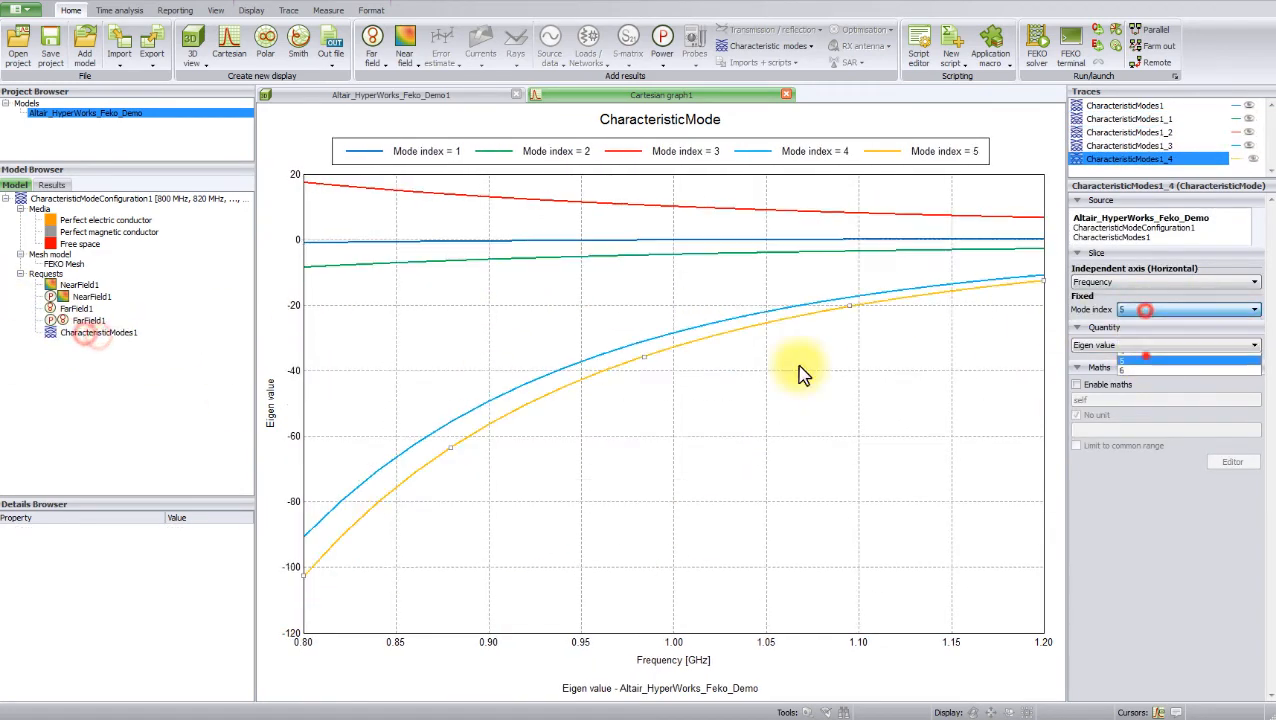
drag(90, 333, 500, 380)
click(1145, 310)
click(1141, 370)
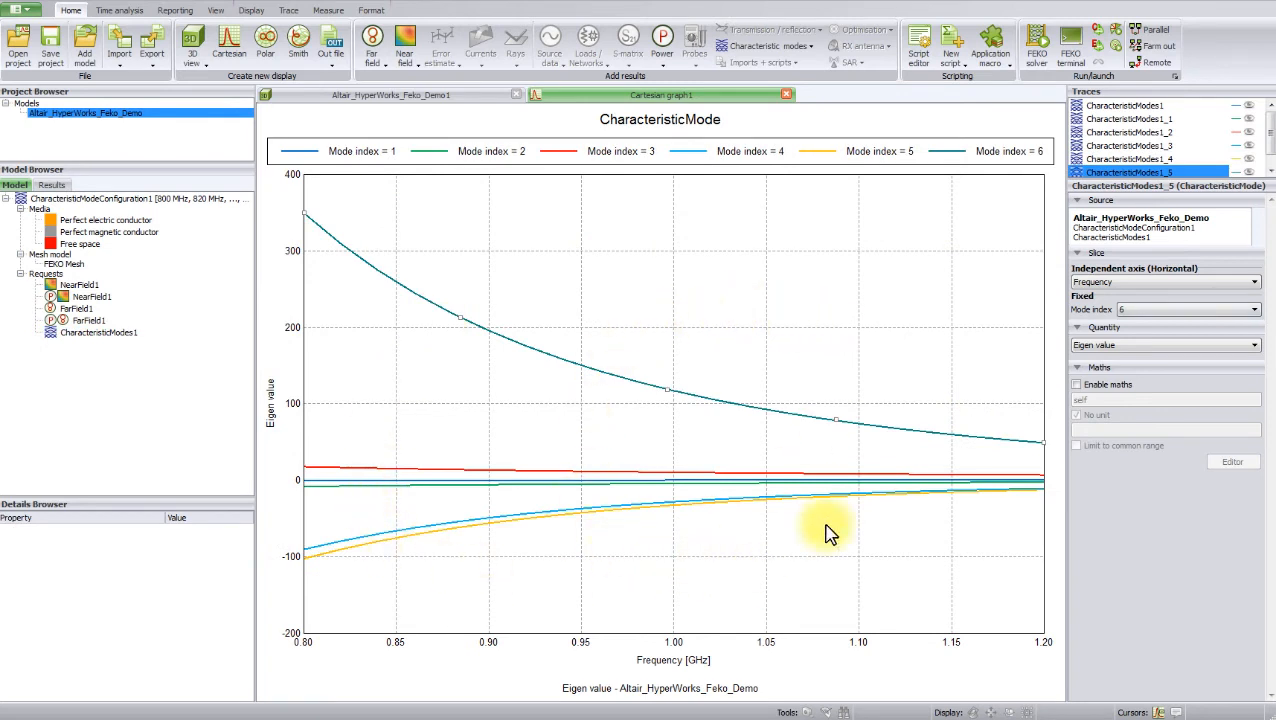
Show only the mode index 1 trace and plot its Modal significance, followed by its Characteristic angle.
click(1125, 105)
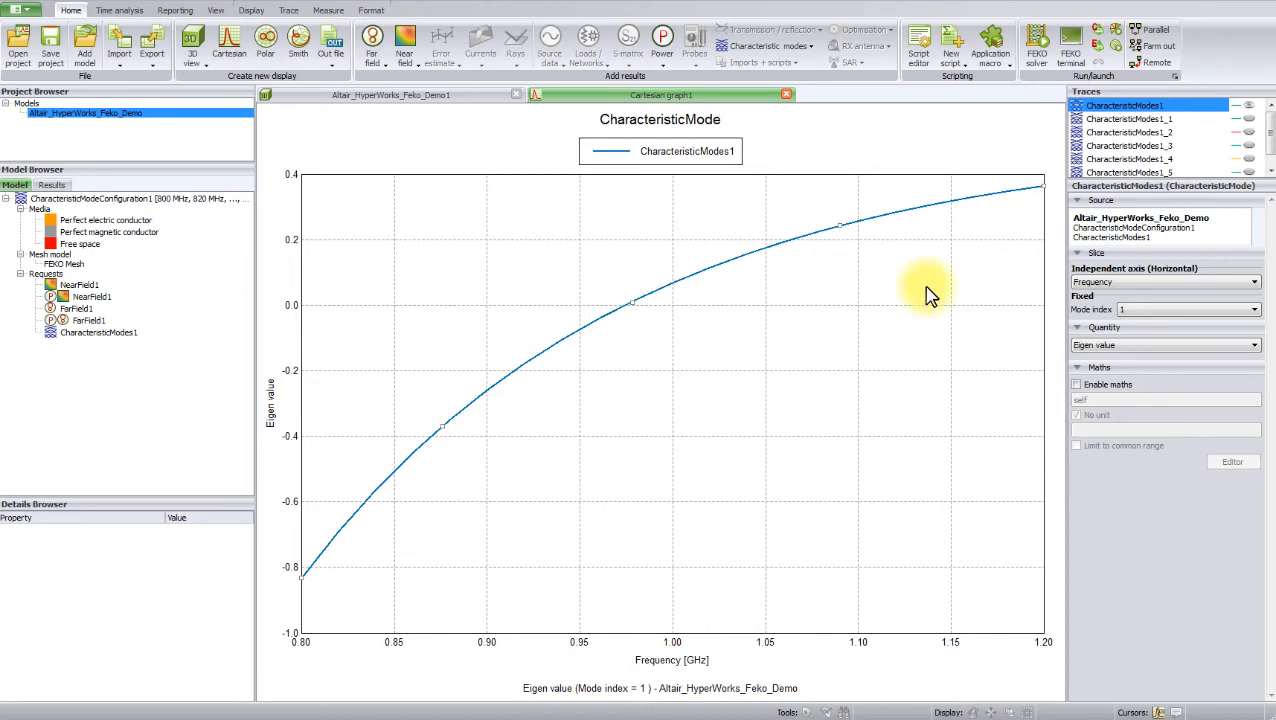
click(1121, 348)
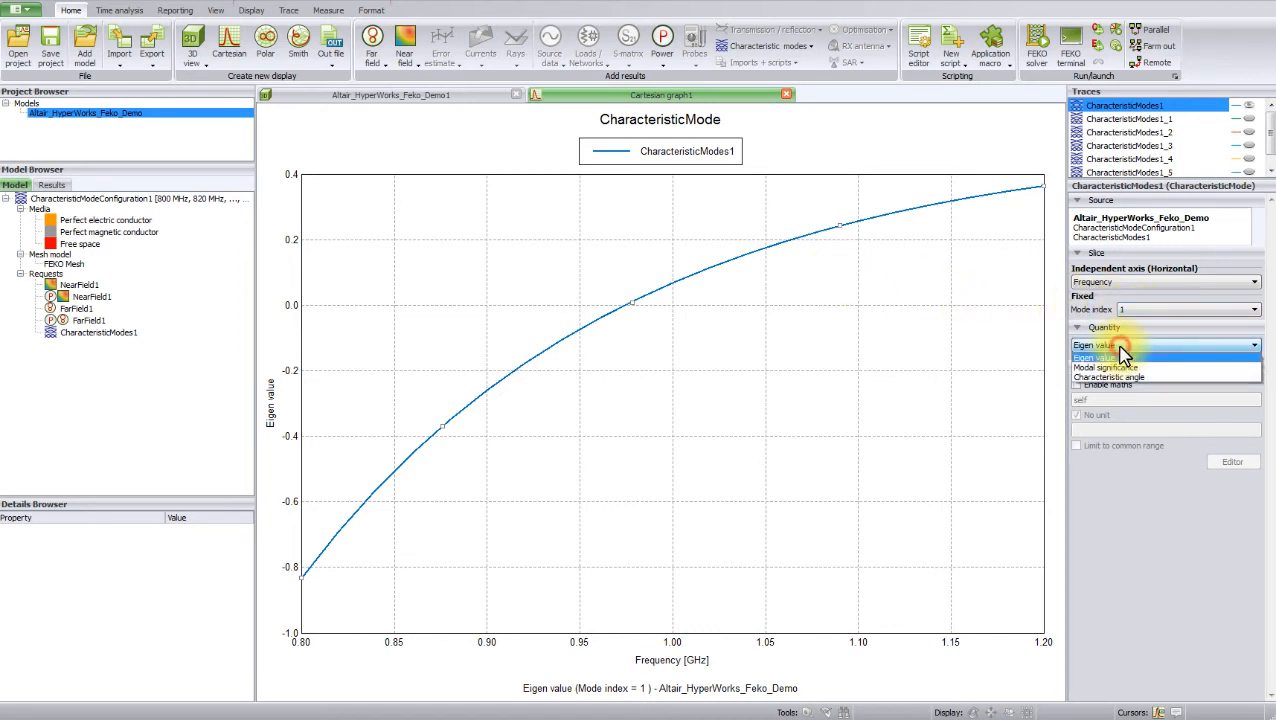
click(1116, 368)
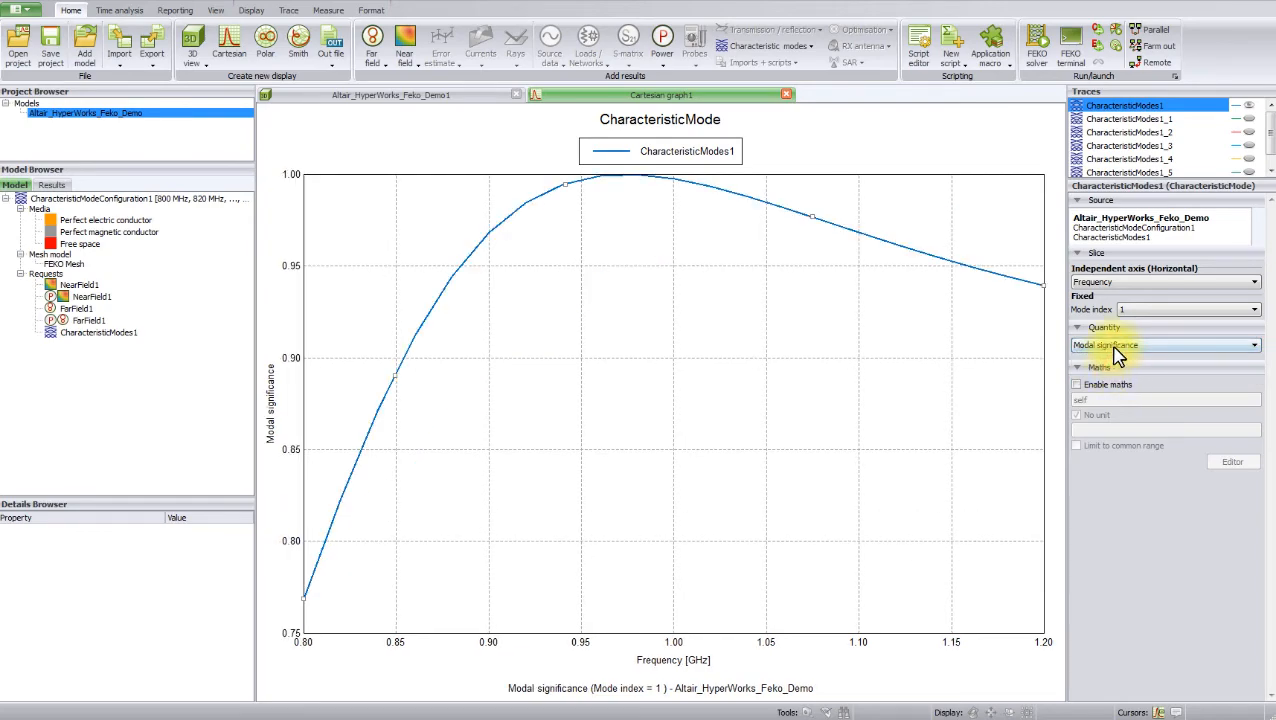
click(1112, 346)
click(1116, 378)
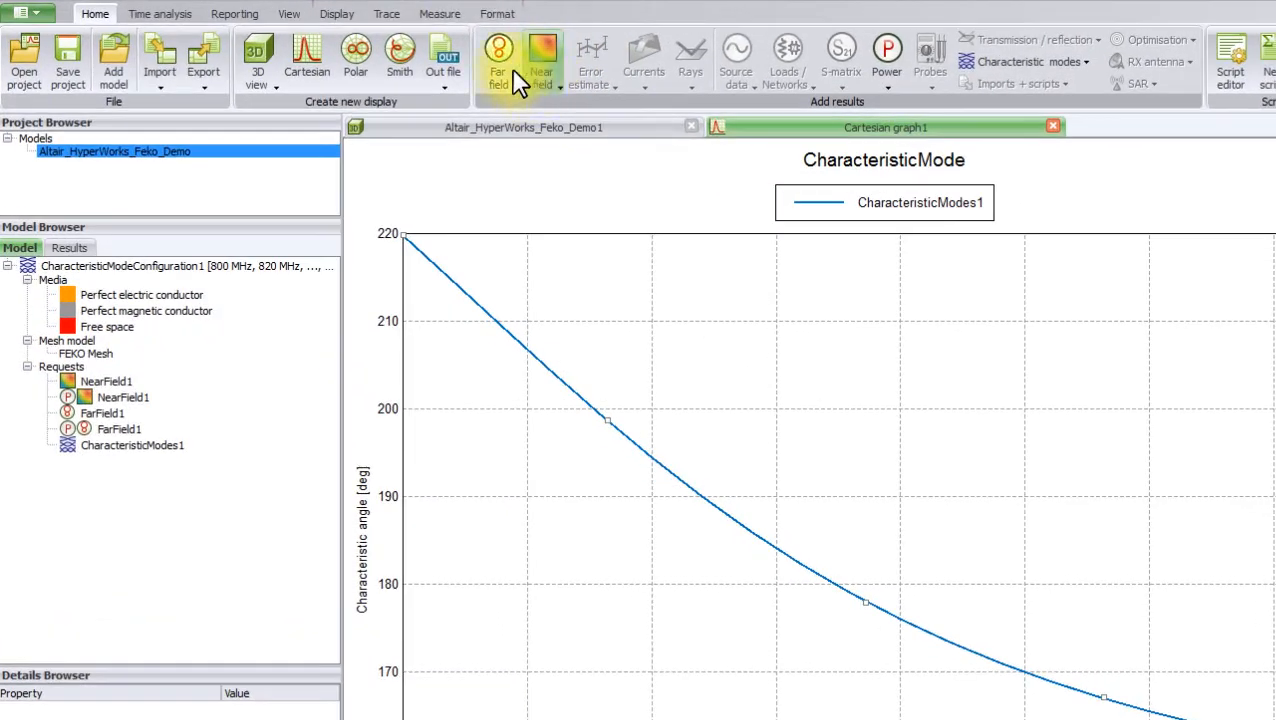
Enable the graph cursors and move the first cursor to the 180 deg characteristic angle at 0.9742 GHz.
click(439, 14)
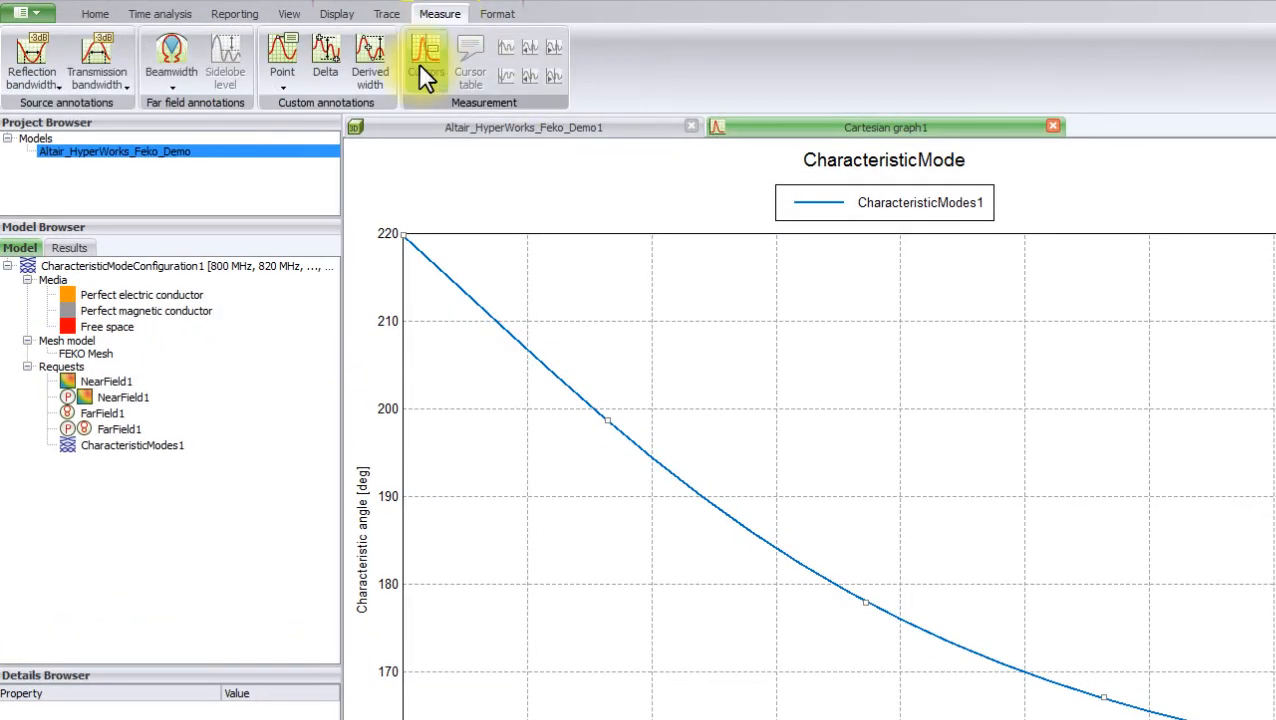
click(422, 62)
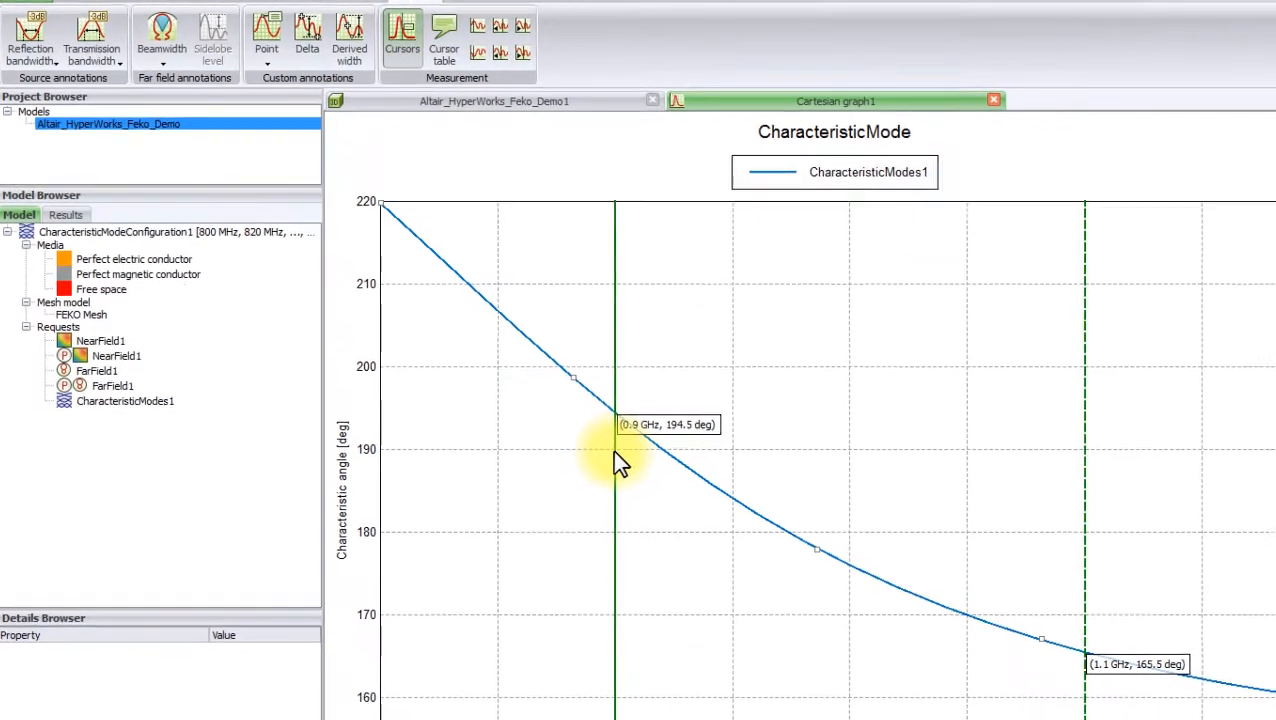
drag(567, 391, 720, 447)
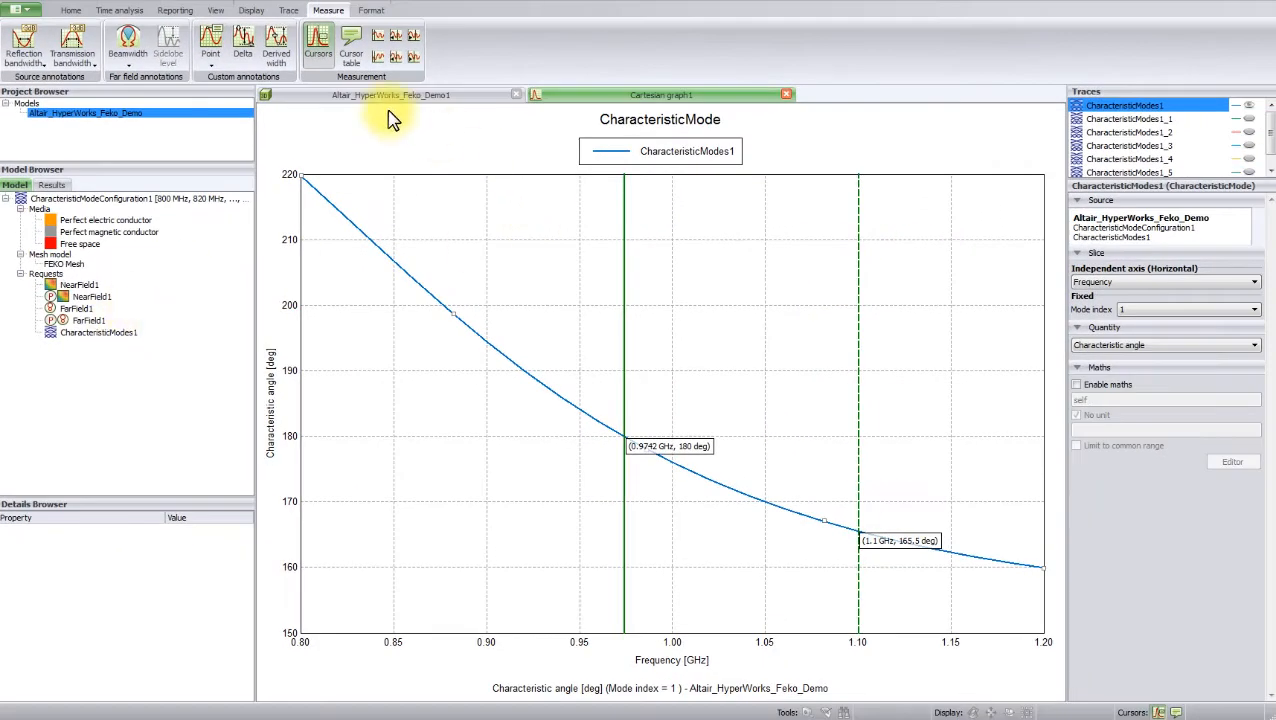
Return to the 3D view of the plate and display the NearField1 result on it.
click(393, 95)
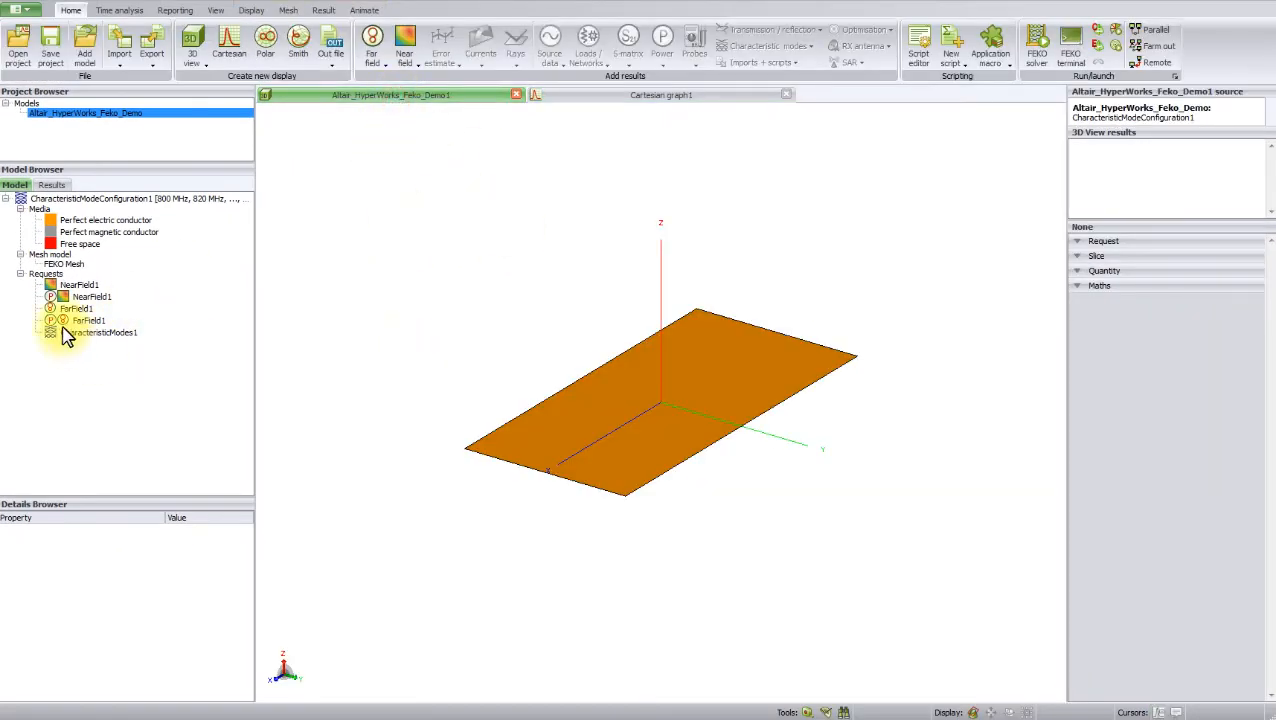
click(68, 285)
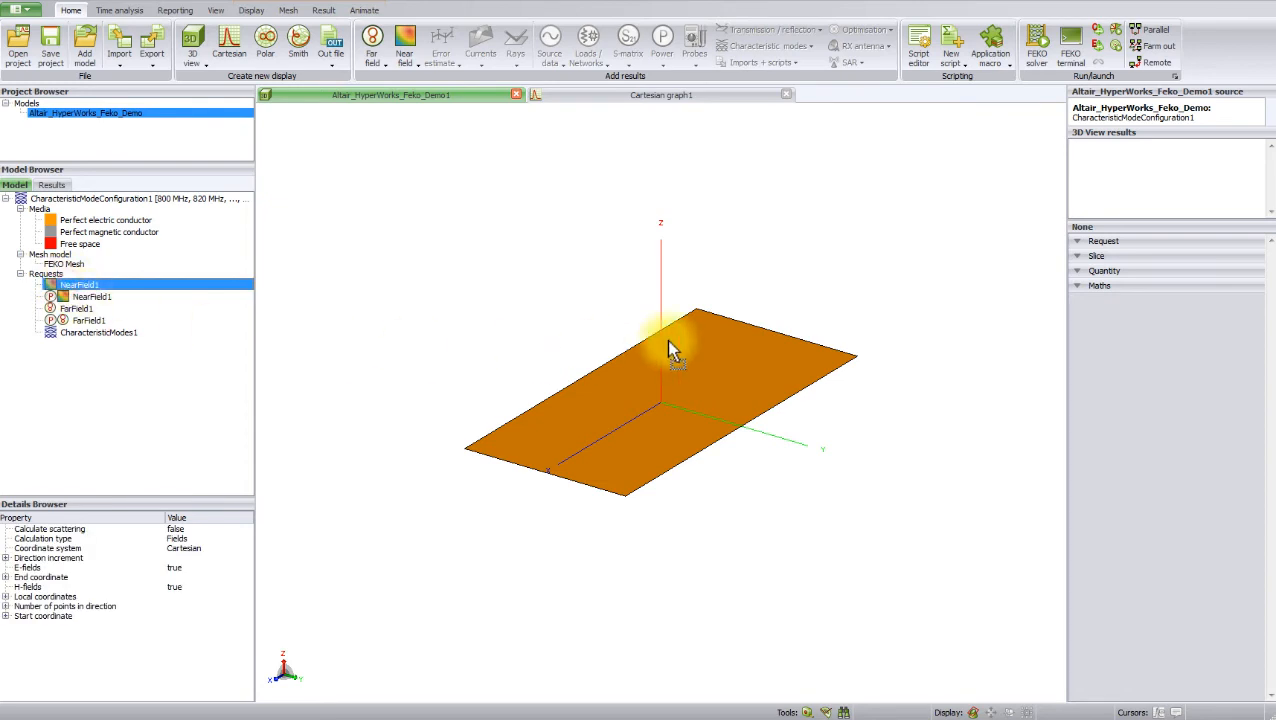
mouse_move(545, 353)
mouse_down()
mouse_move(613, 517)
mouse_move(797, 328)
mouse_move(848, 393)
mouse_move(775, 433)
mouse_move(783, 521)
mouse_up()
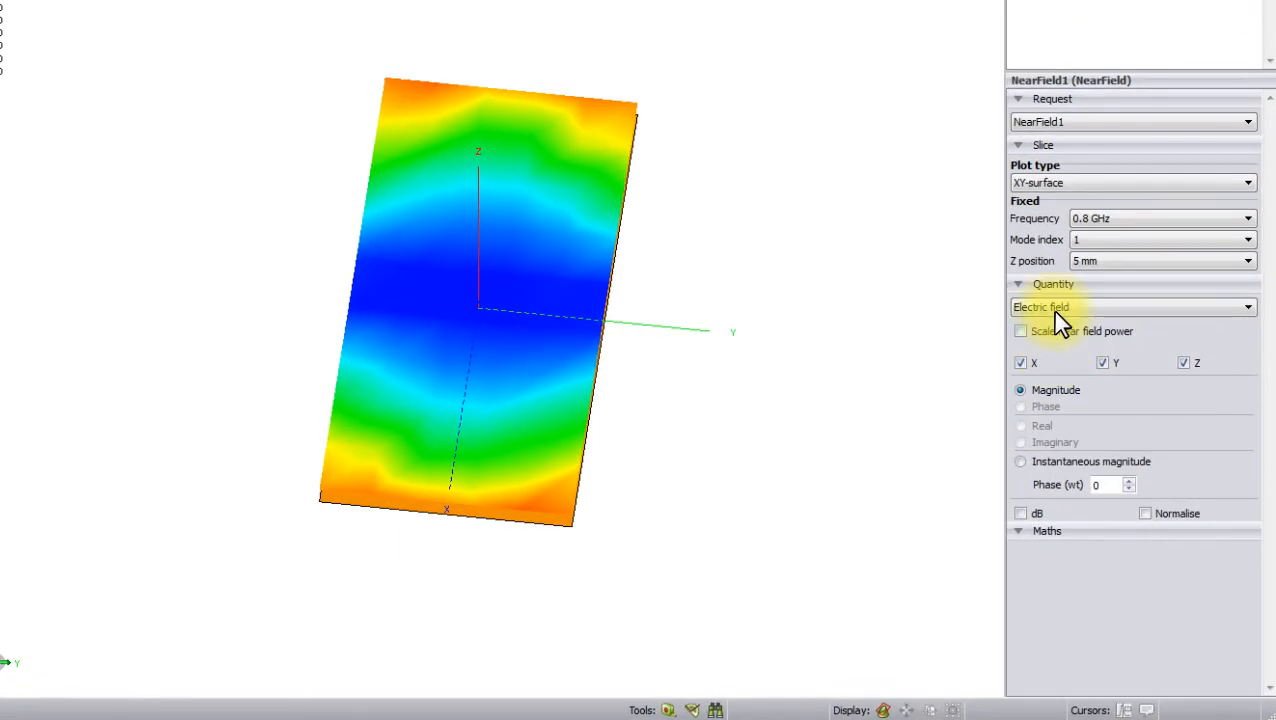
Compare the near field's Magnetic field and Electric field distributions for mode index 1 at 0.8 GHz.
click(1103, 403)
click(1043, 336)
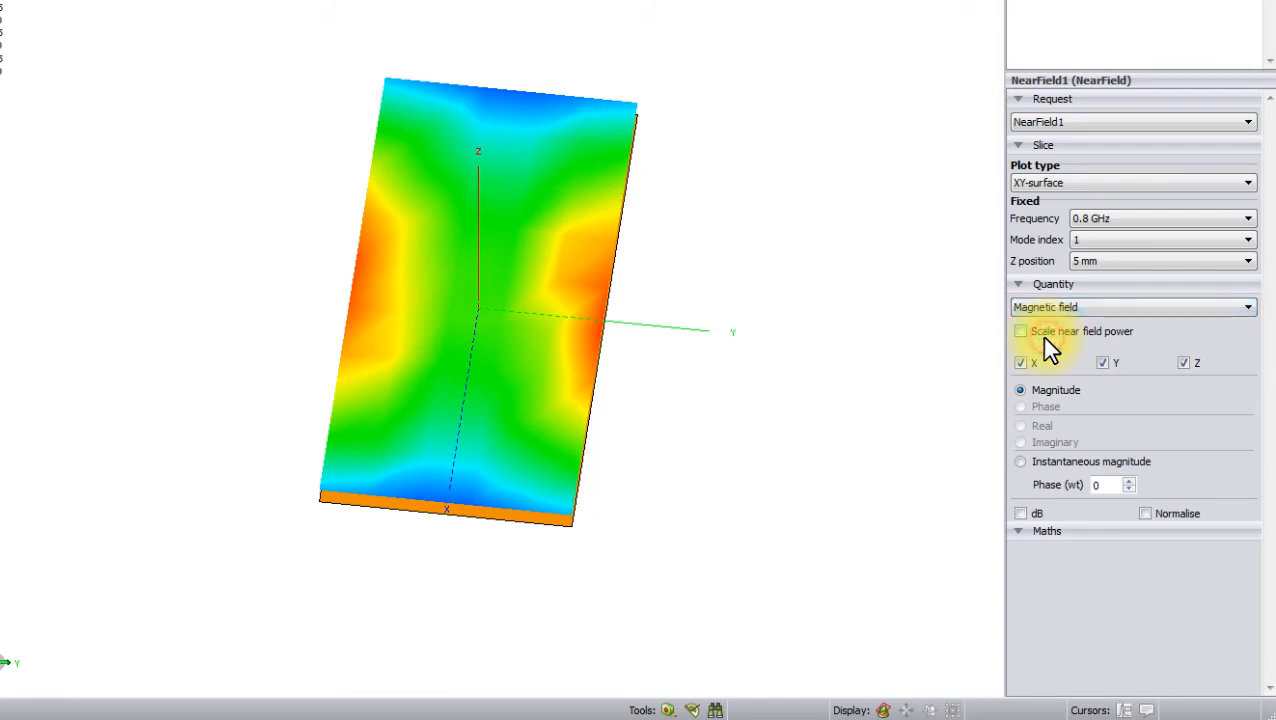
click(1056, 307)
click(1058, 320)
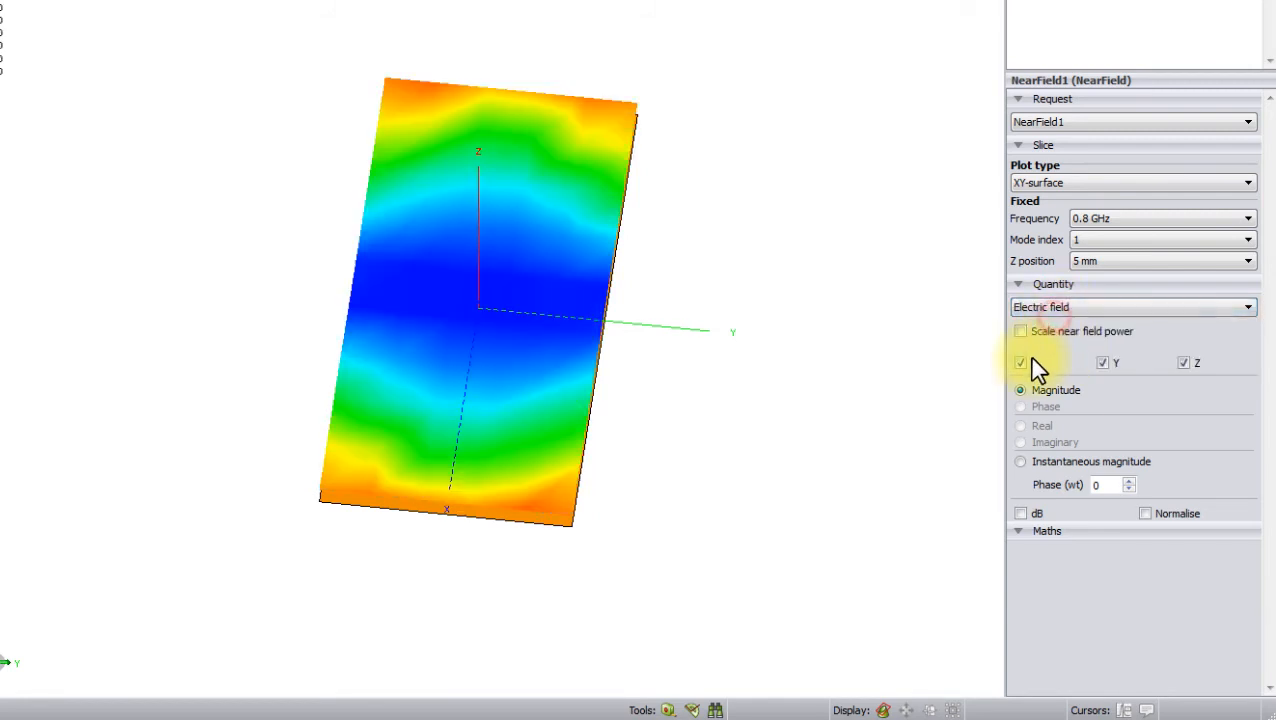
Isolate the X component of the electric near field, view its phase and magnitude, and restore the Y and Z components.
click(1185, 363)
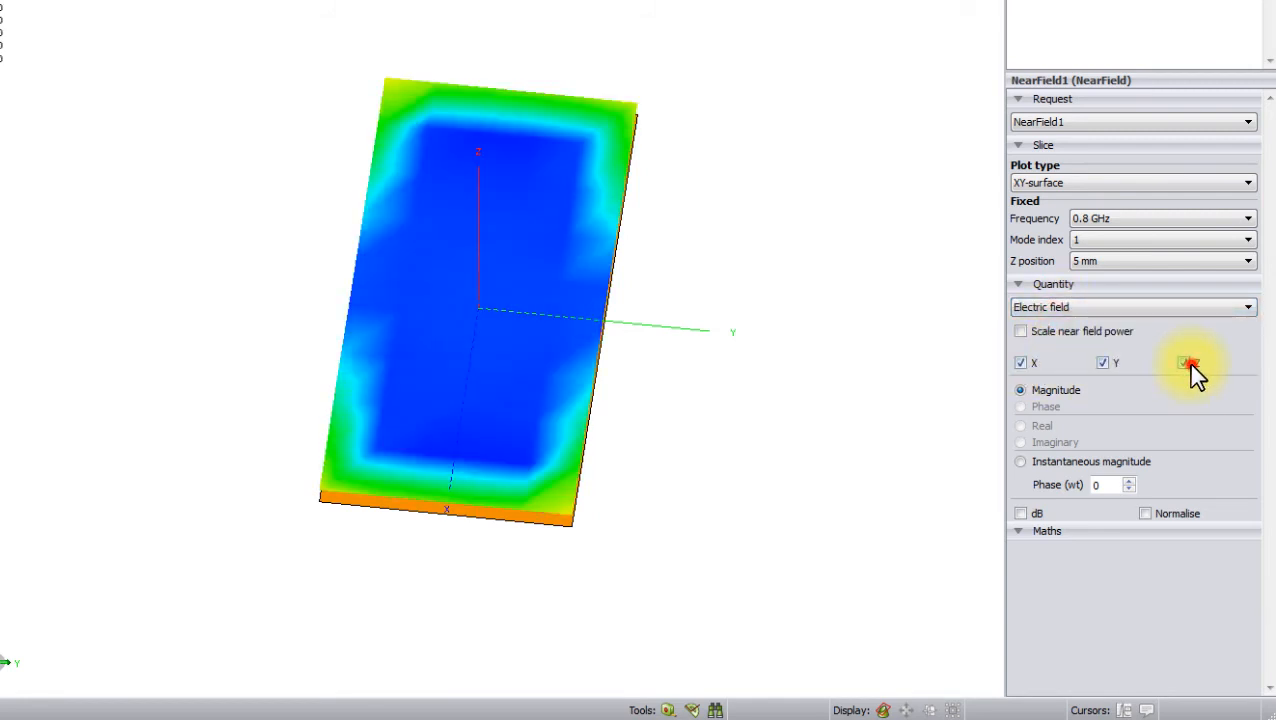
click(1106, 364)
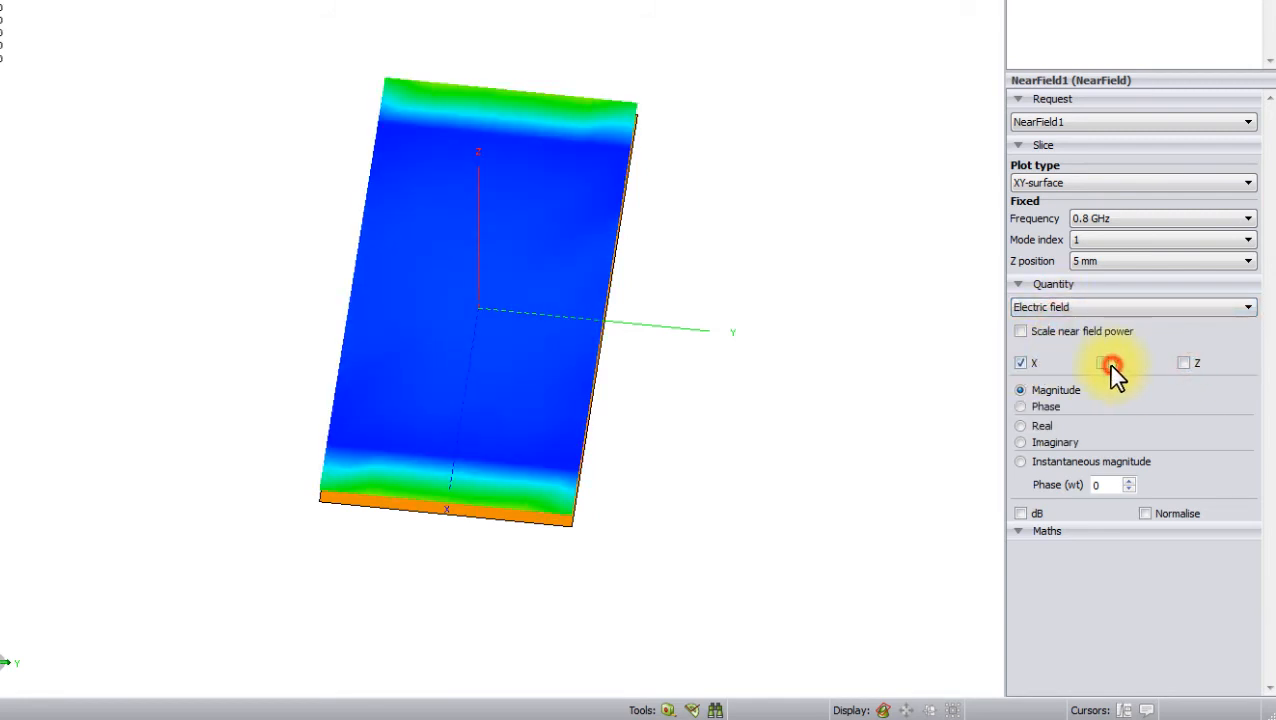
click(1049, 404)
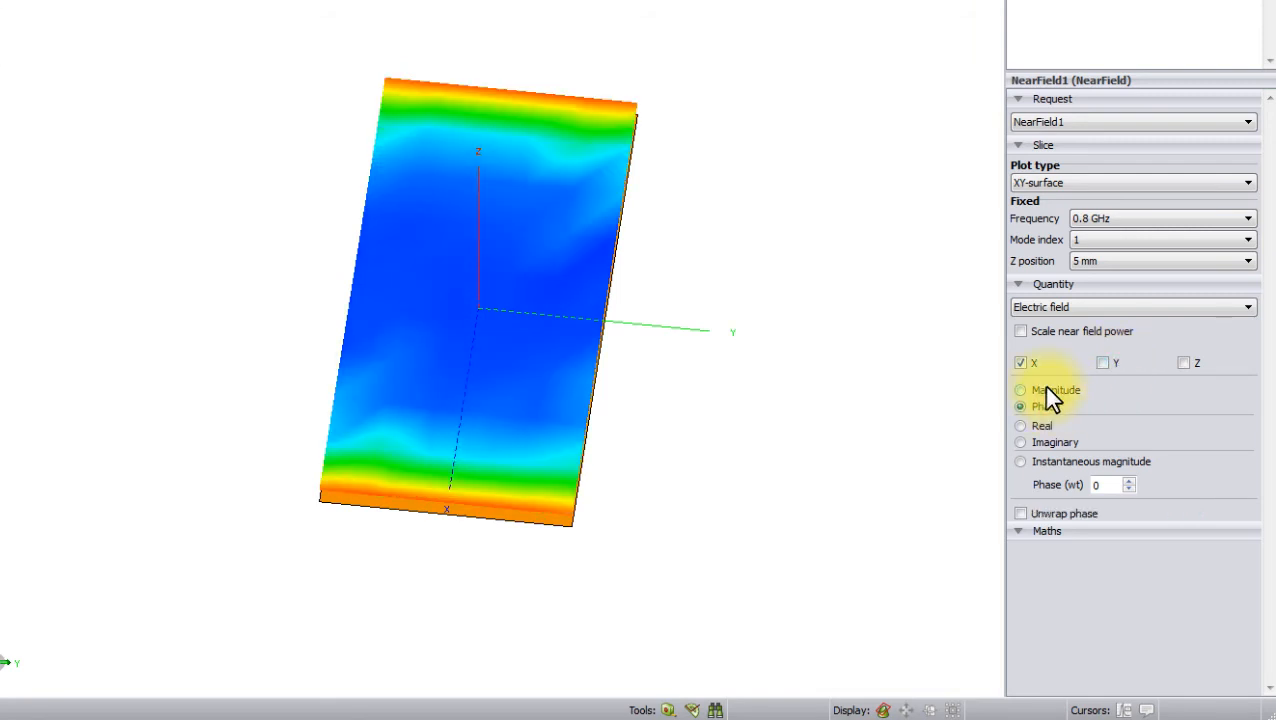
click(1045, 389)
click(1103, 363)
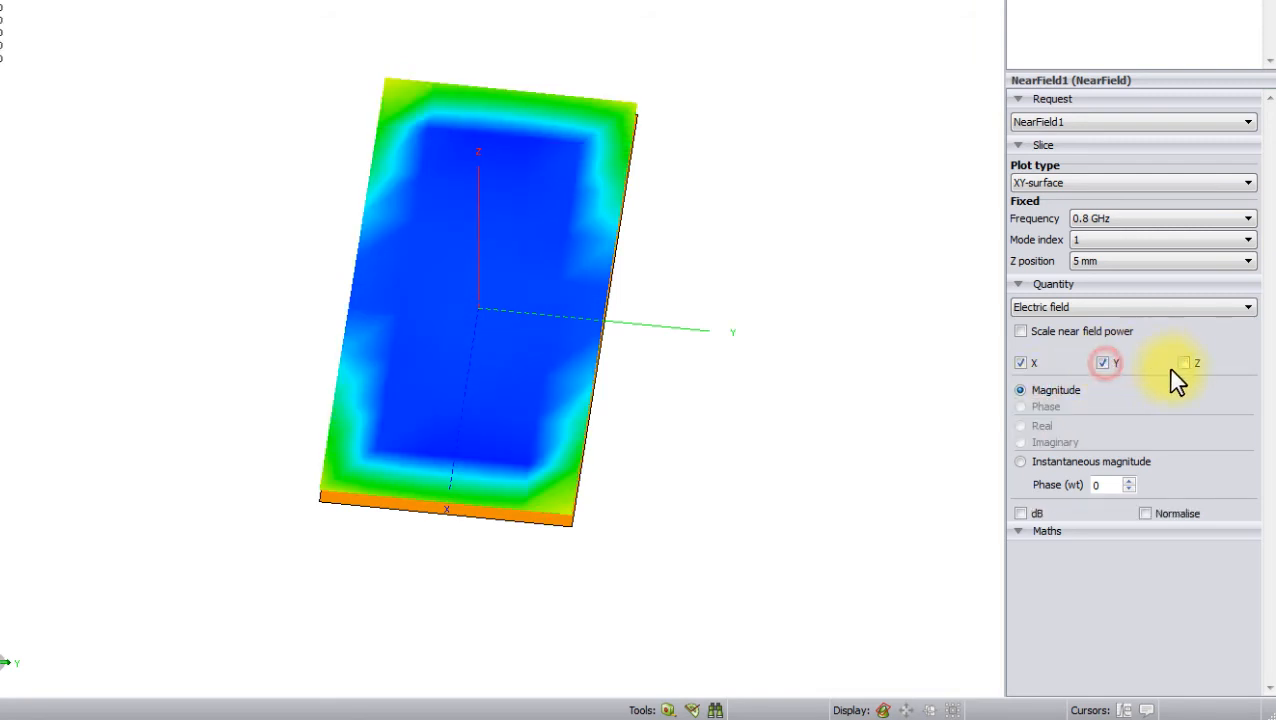
click(1184, 363)
Show the near field's instantaneous magnitude at a phase of 270 degrees and briefly check it on the dB scale.
click(1020, 461)
click(1128, 481)
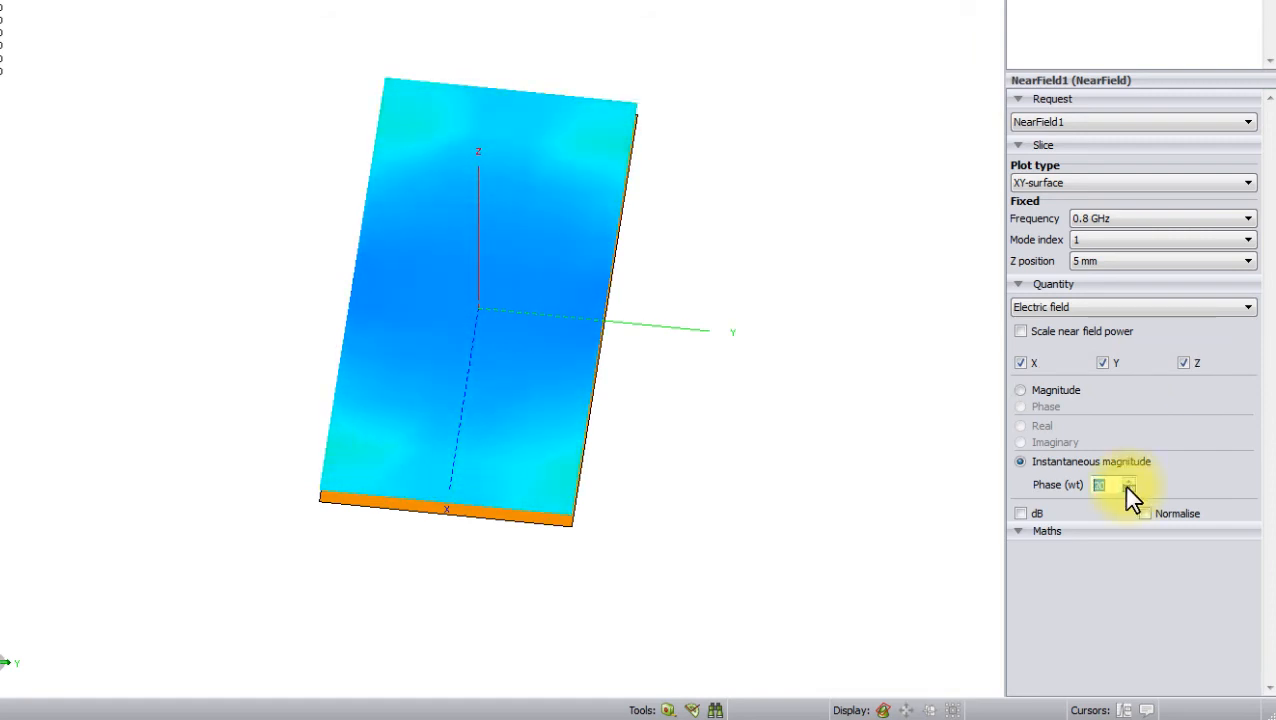
click(1127, 484)
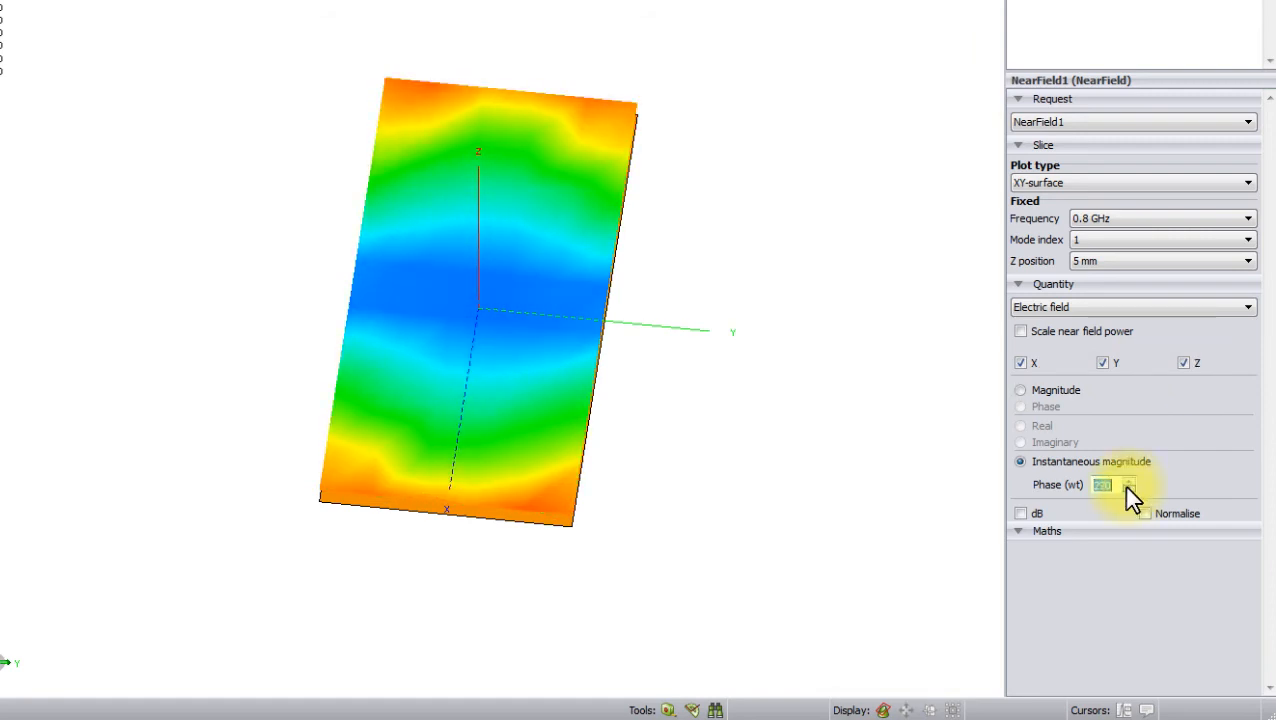
click(1127, 484)
click(1020, 514)
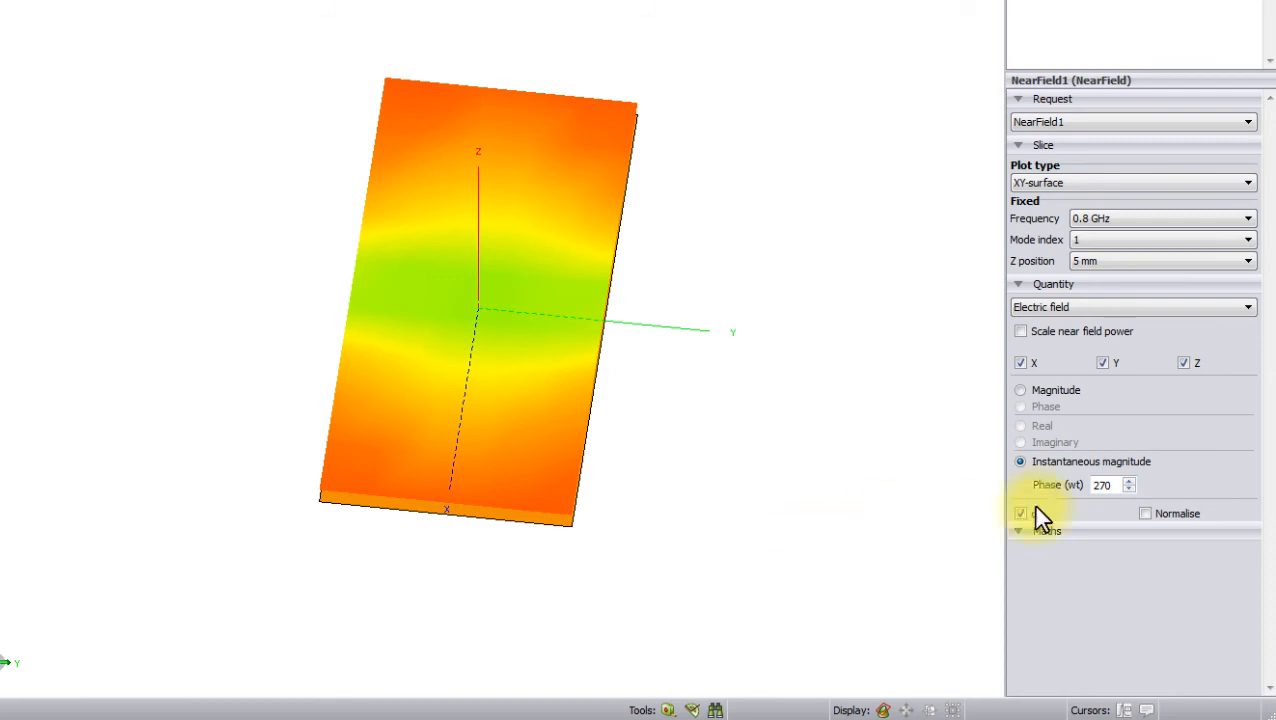
click(1021, 513)
right_click(241, 263)
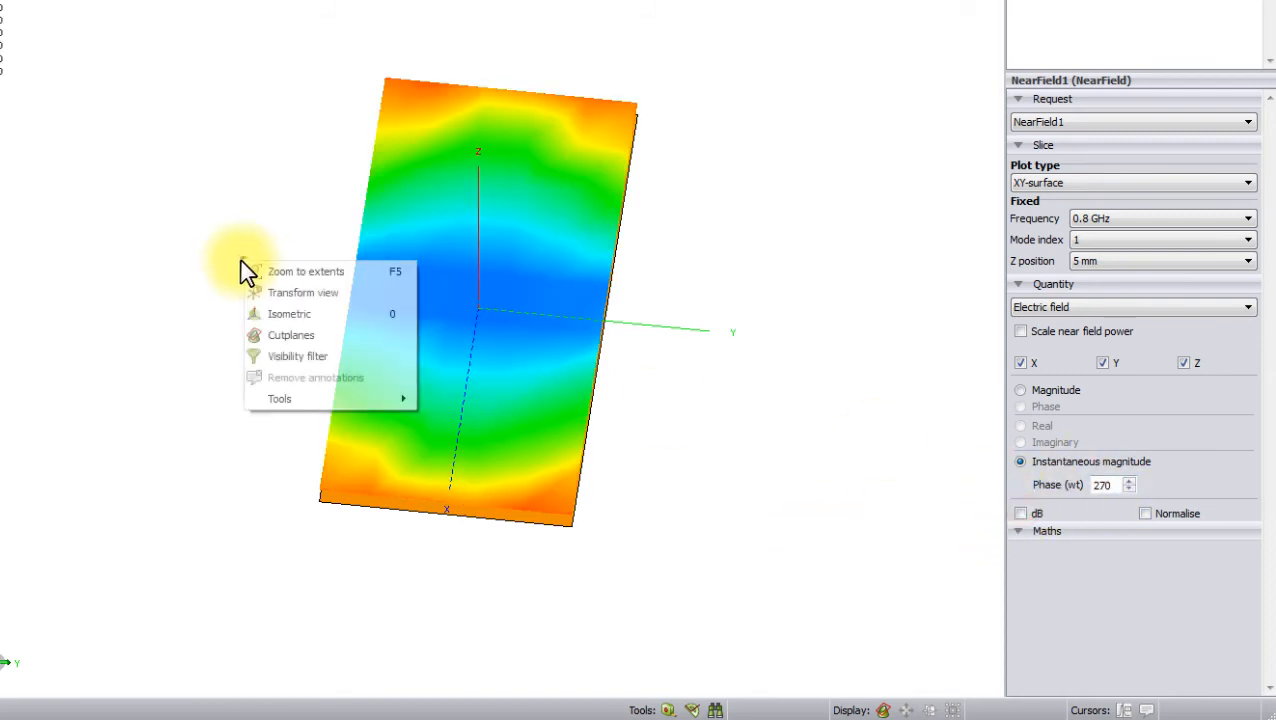
click(252, 215)
right_click(300, 163)
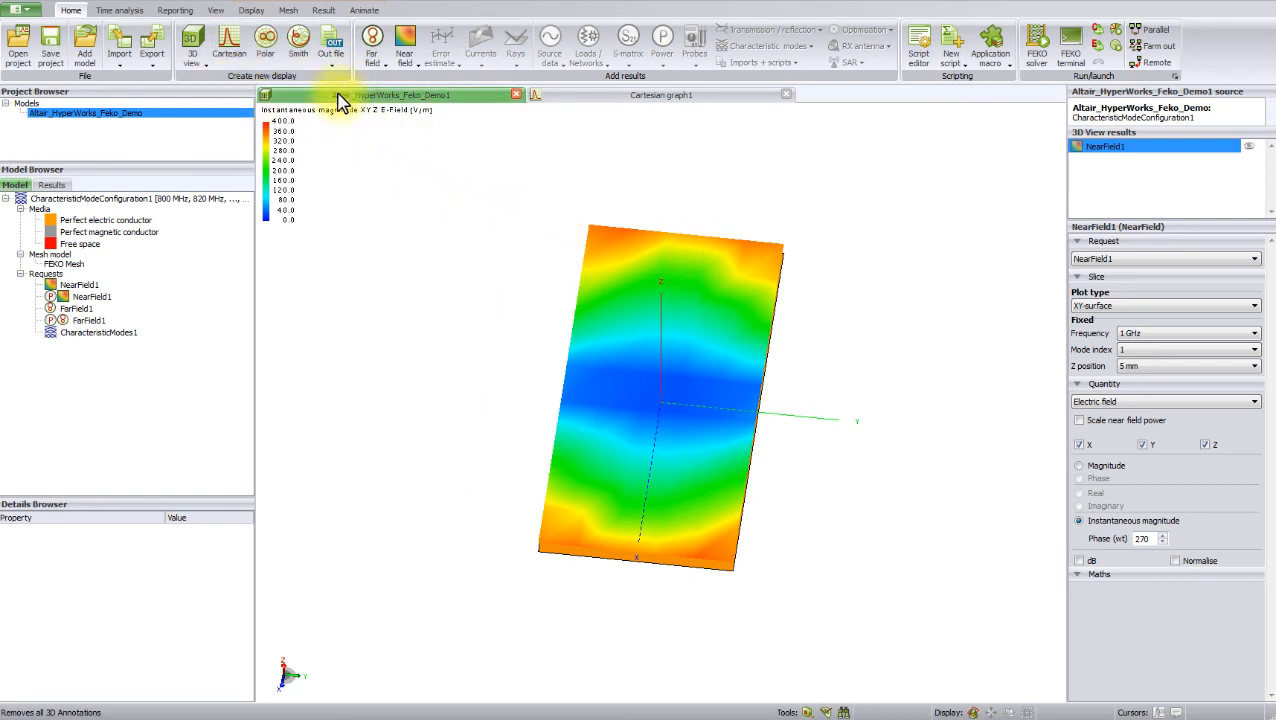
Create a new 3D view of the Altair_HyperWorks_Feko_Demo model and display the FarField1 result in it.
click(188, 62)
click(198, 104)
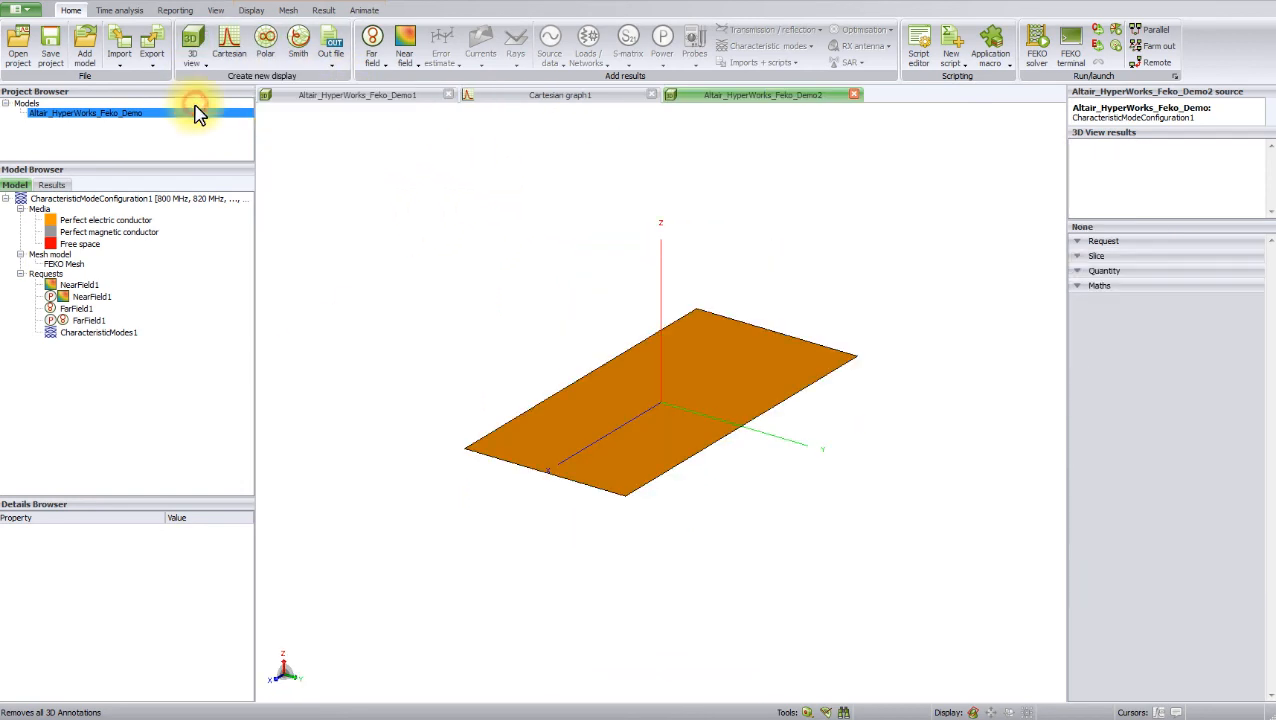
drag(72, 309, 389, 315)
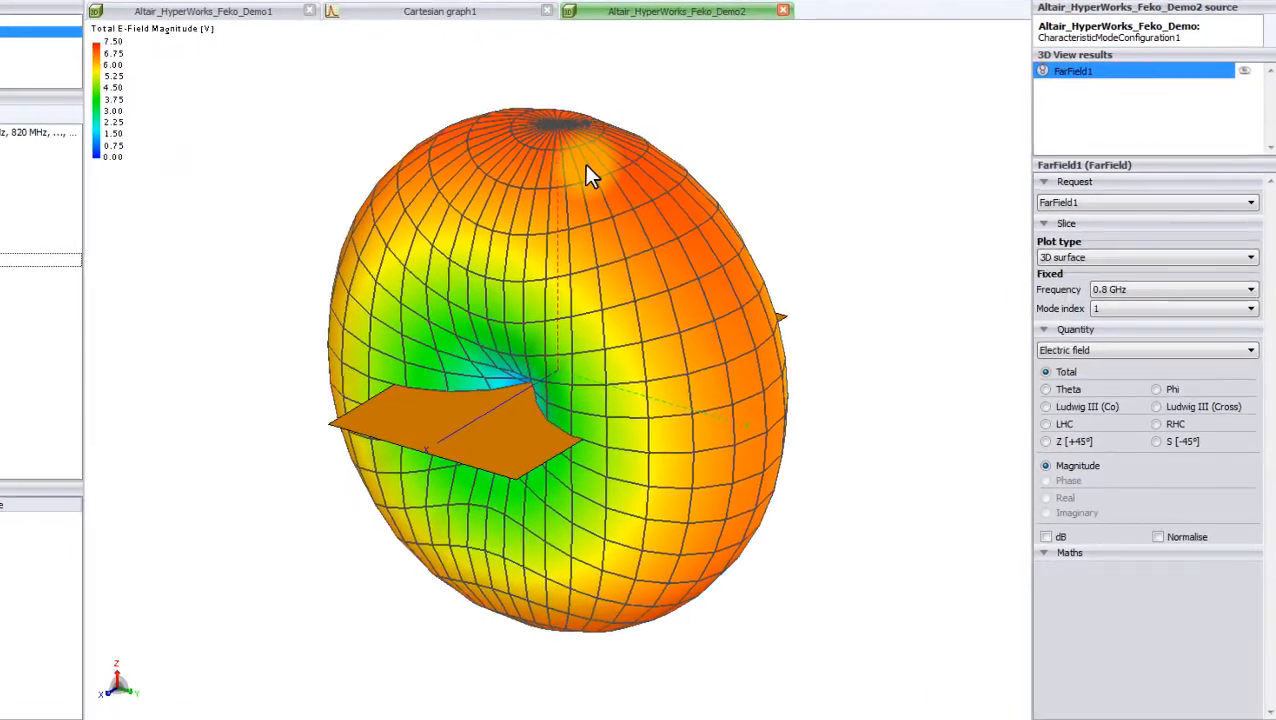
Set the far field's frequency to 1 GHz, compare its pattern for mode indices 1 and 3, and return to mode index 1.
drag(590, 175, 406, 340)
click(1152, 270)
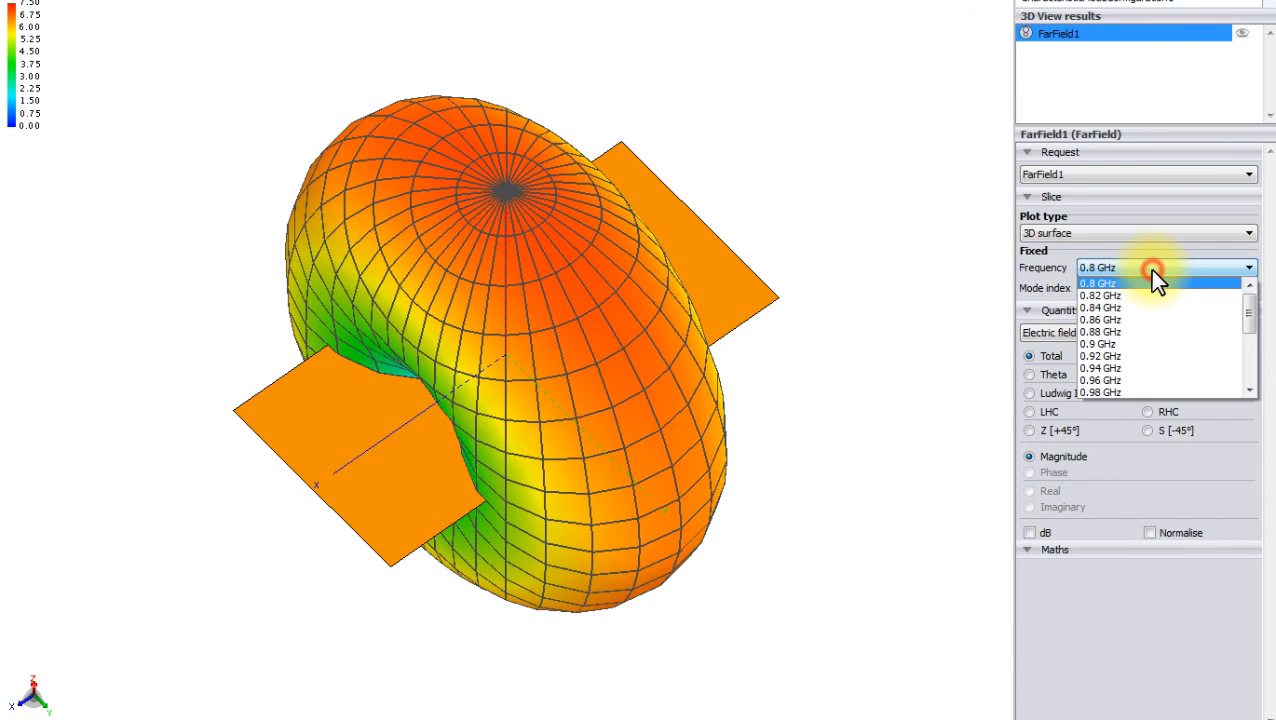
scroll(1145, 372, down, 1)
click(1137, 369)
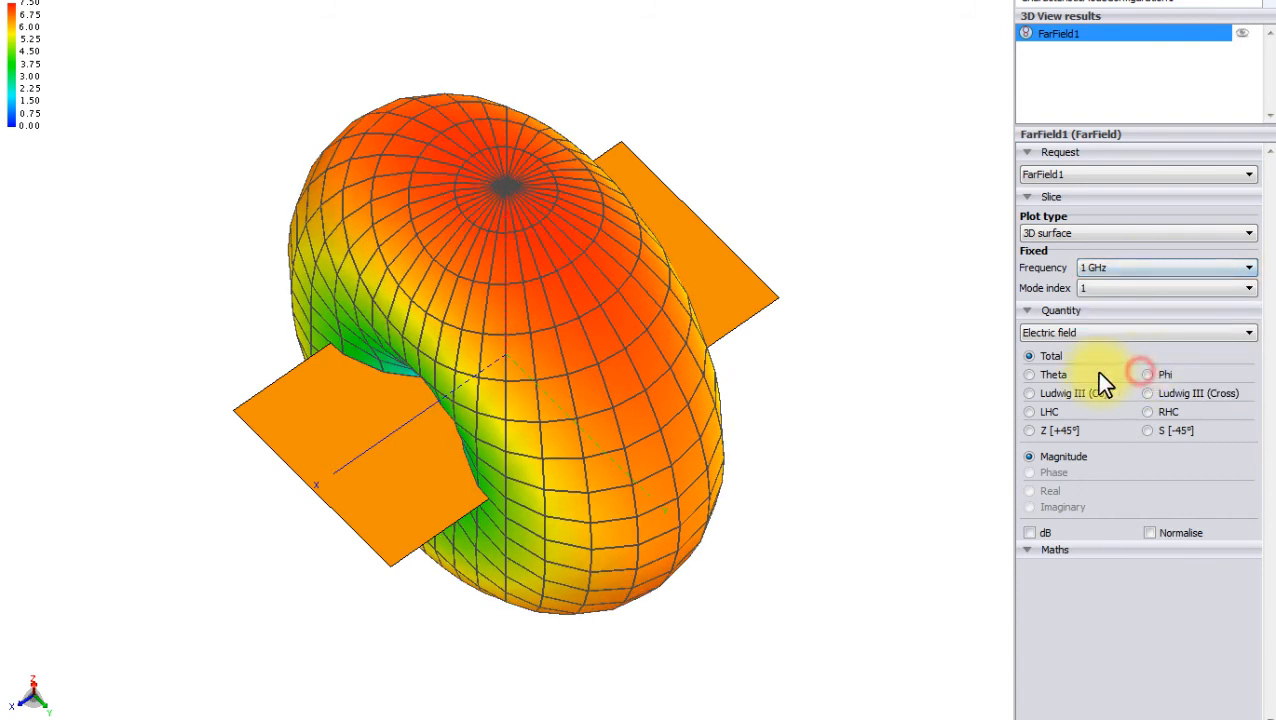
click(1121, 290)
click(1126, 288)
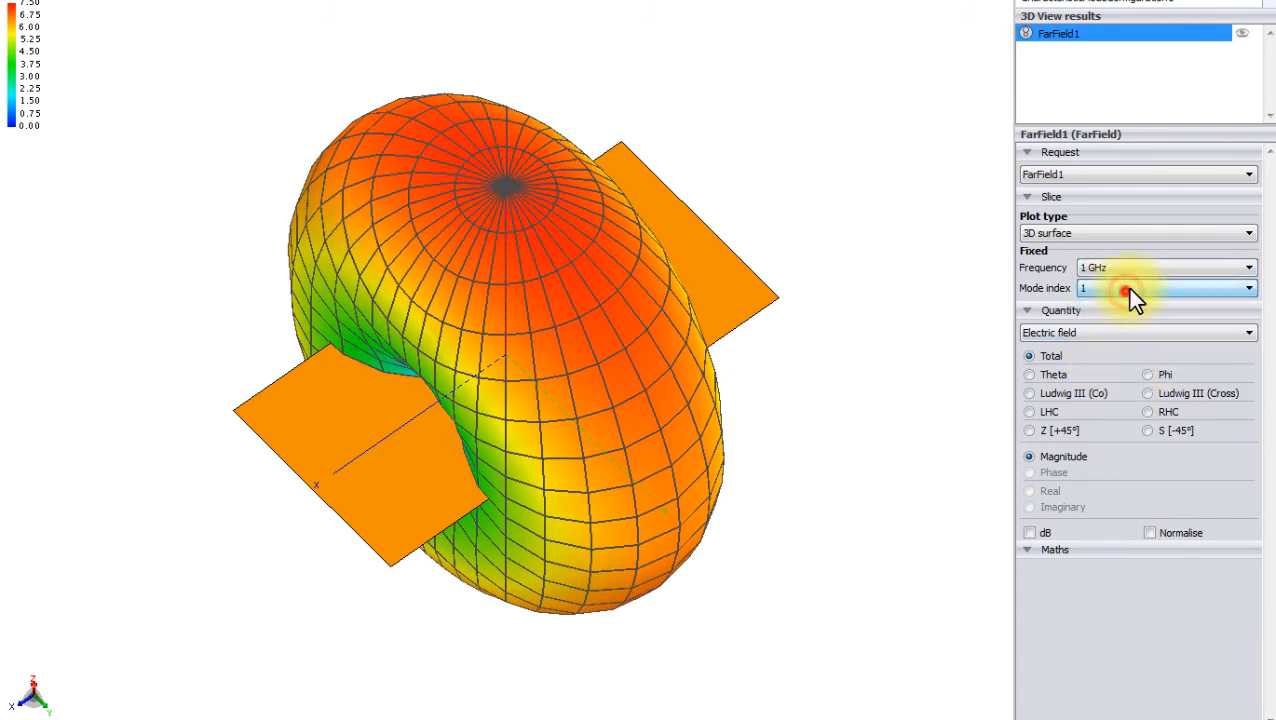
scroll(1148, 284, down, 1)
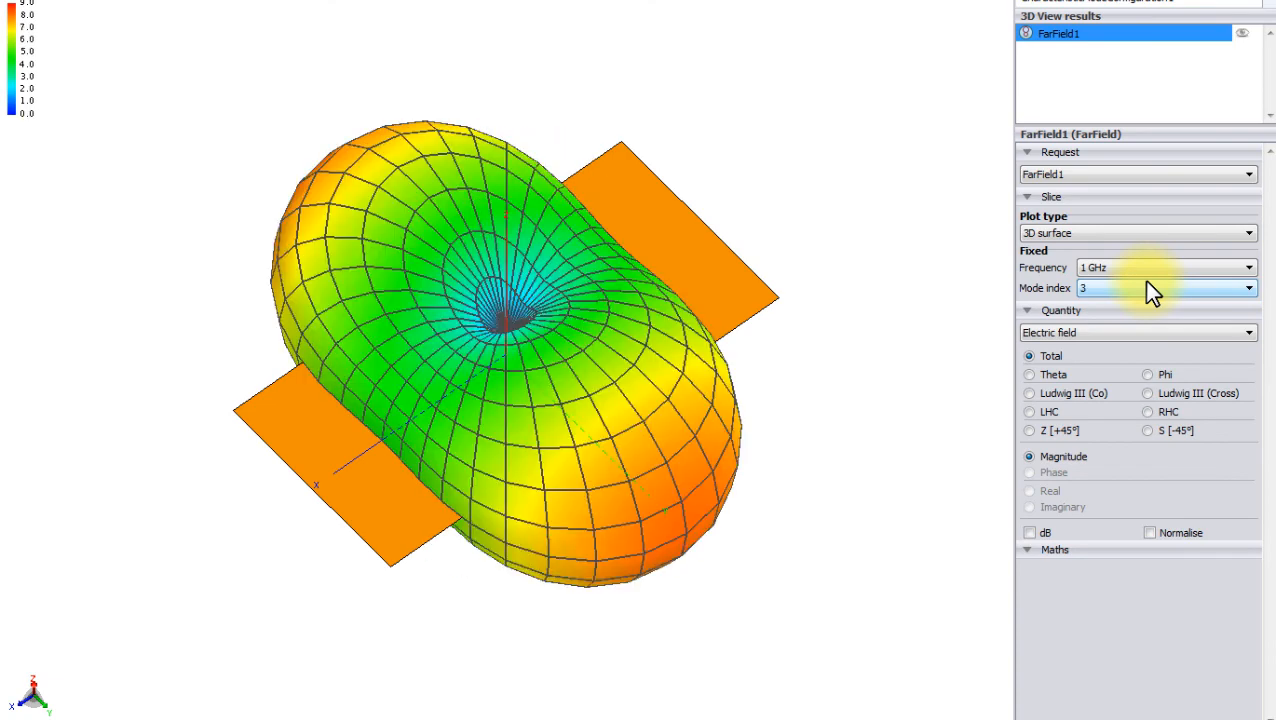
scroll(1148, 284, up, 2)
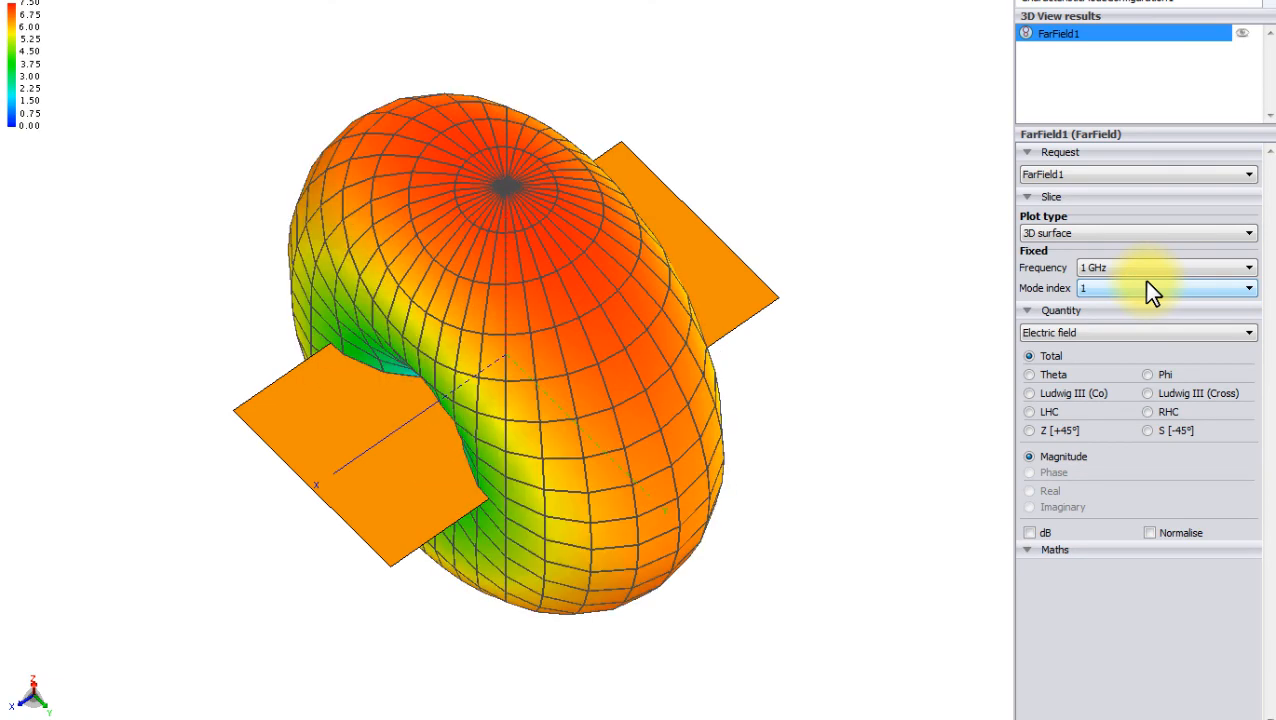
Review the available far field quantities, keeping Electric field, and briefly view the pattern on the dB scale.
click(1120, 332)
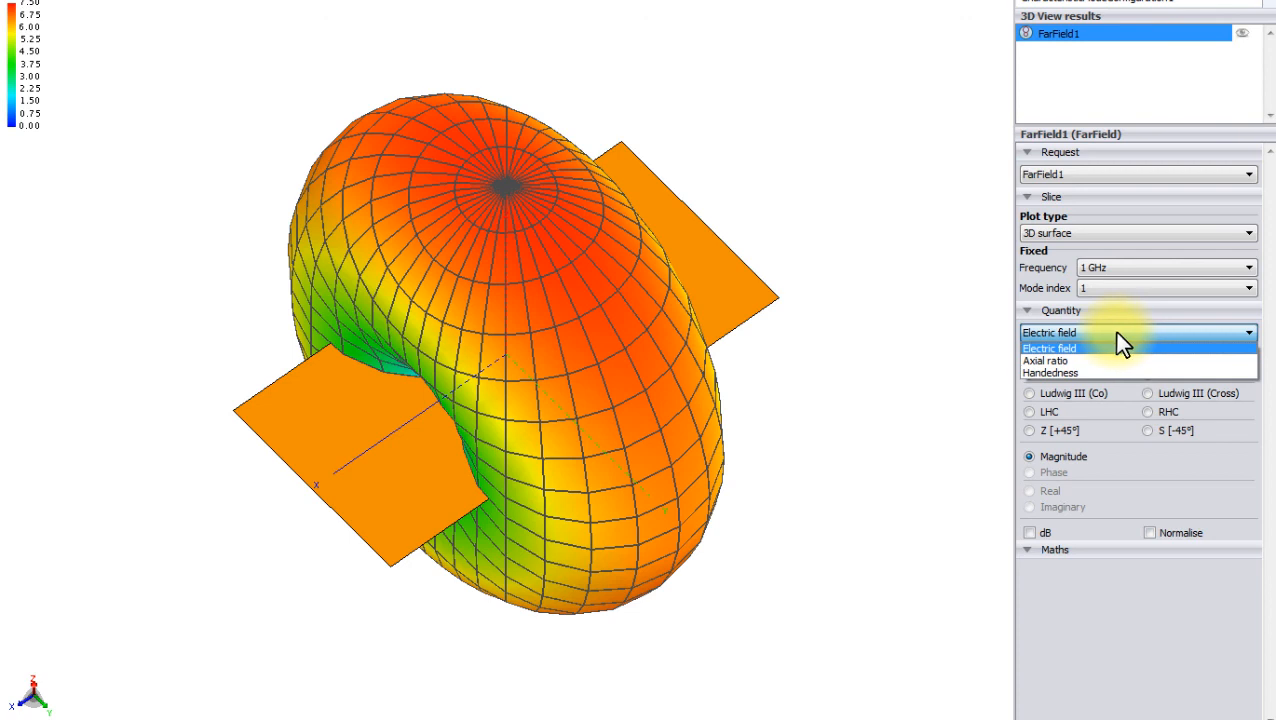
click(1117, 333)
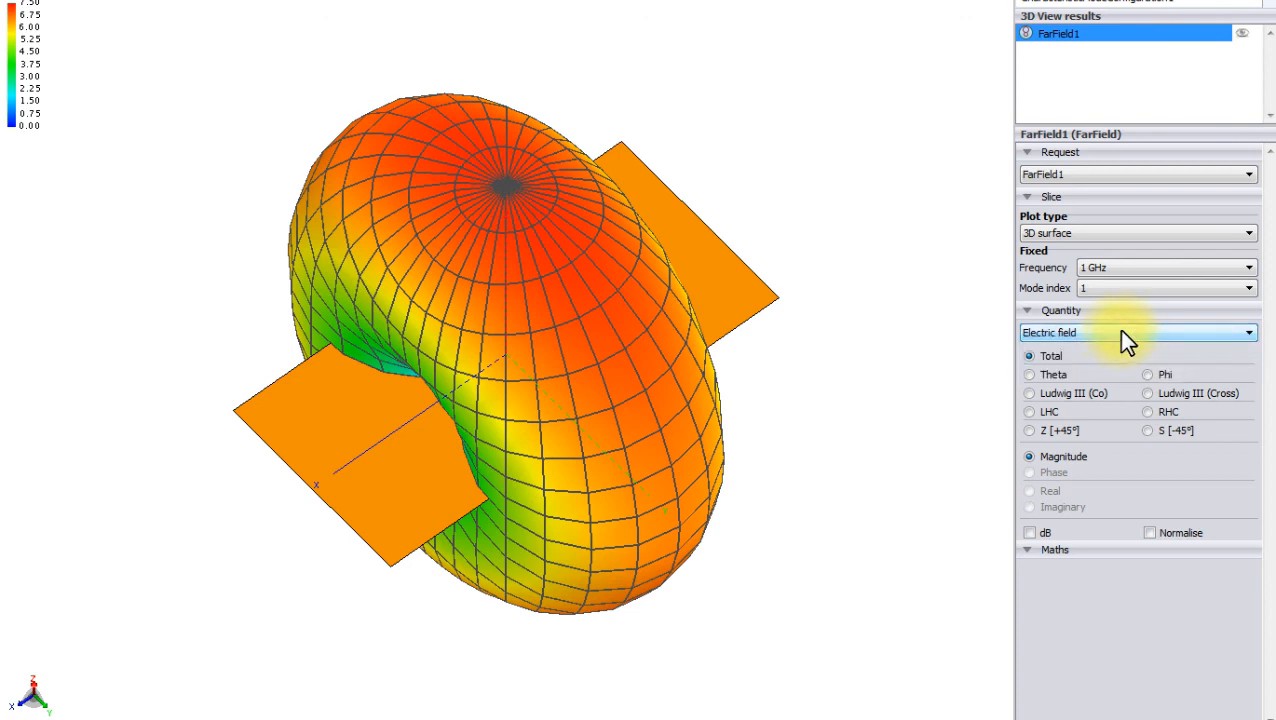
click(1031, 533)
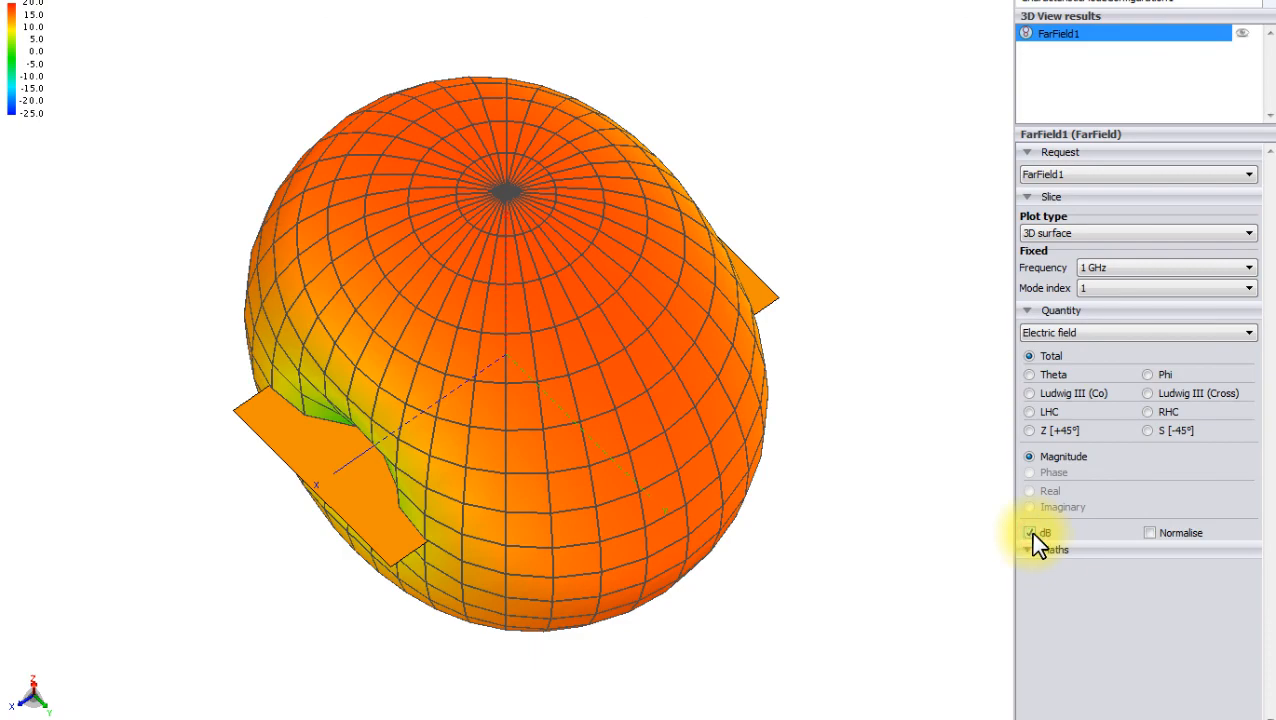
click(1031, 533)
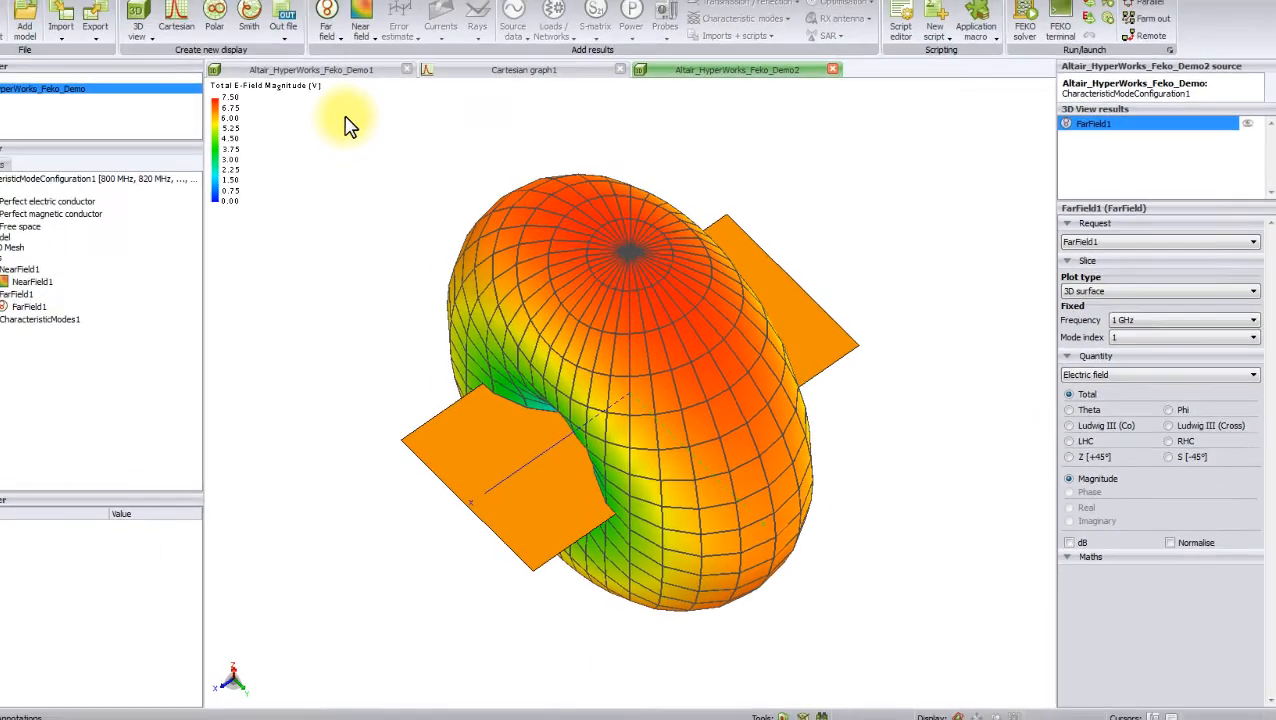